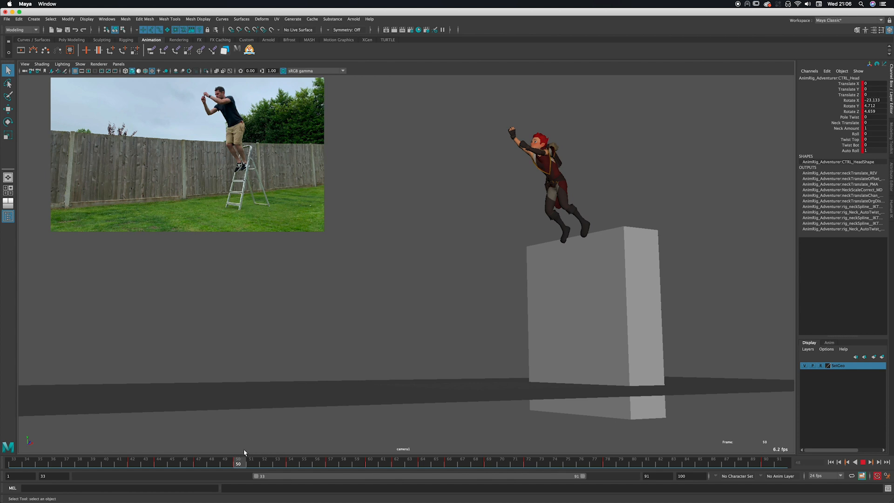
Scrub and play the jump animation in the camera view, comparing the character's poses with the video reference
drag(238, 452, 337, 445)
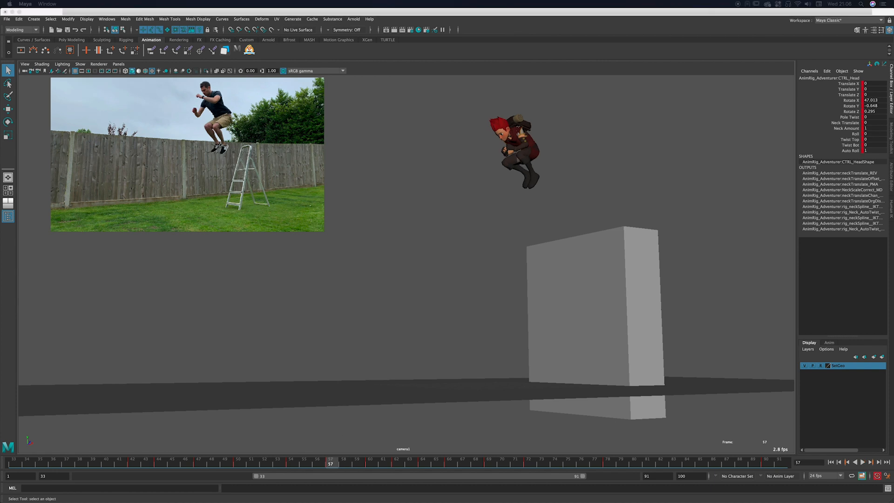
drag(346, 461, 386, 451)
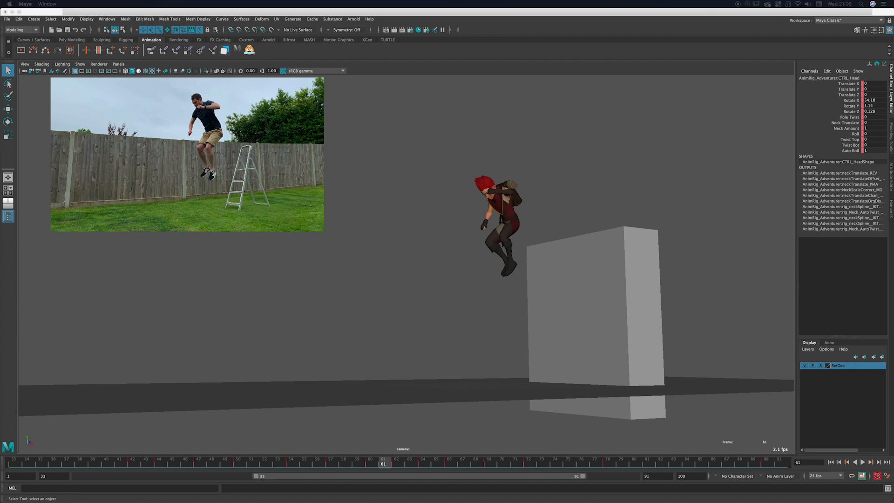
mouse_move(386, 462)
mouse_down()
mouse_move(492, 462)
mouse_move(383, 462)
mouse_up()
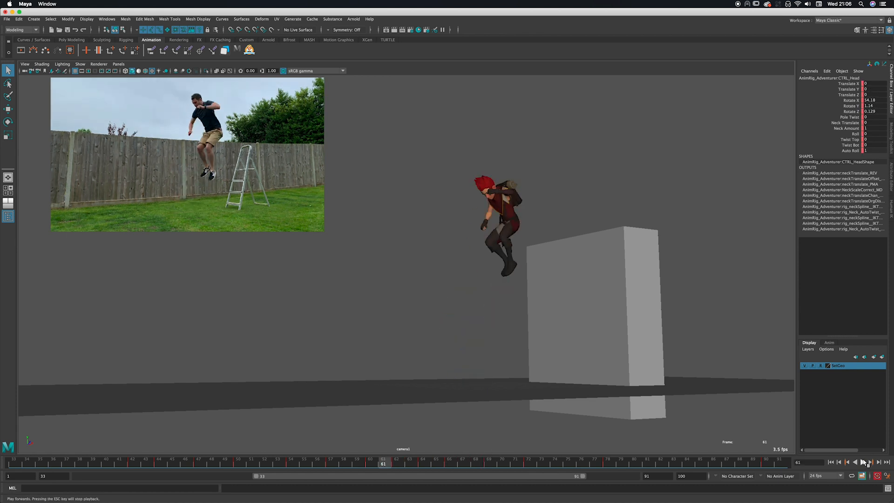
click(864, 462)
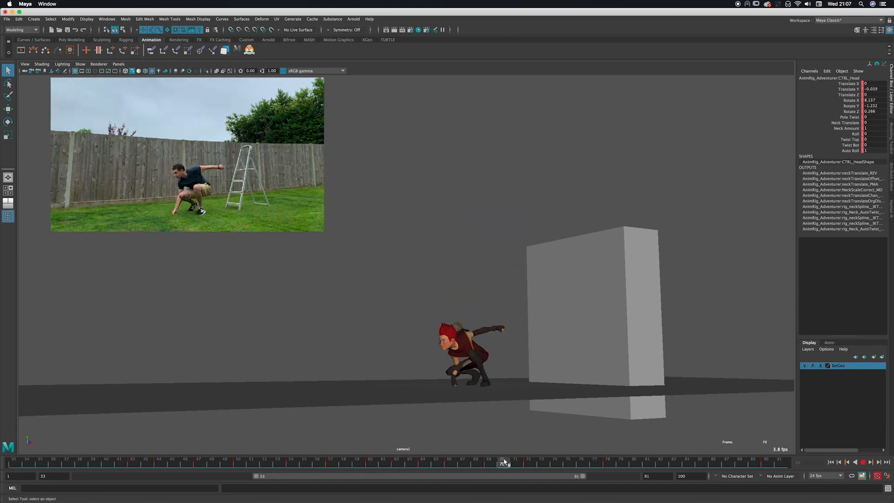
drag(505, 461, 421, 459)
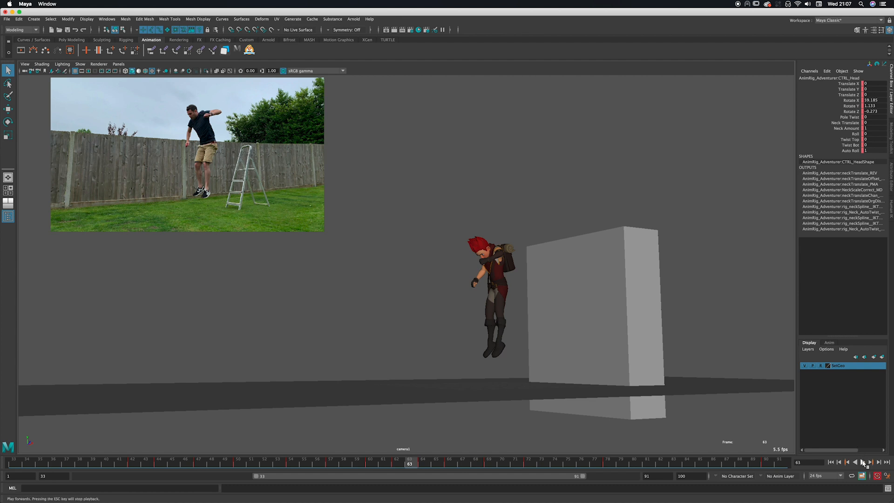
click(863, 463)
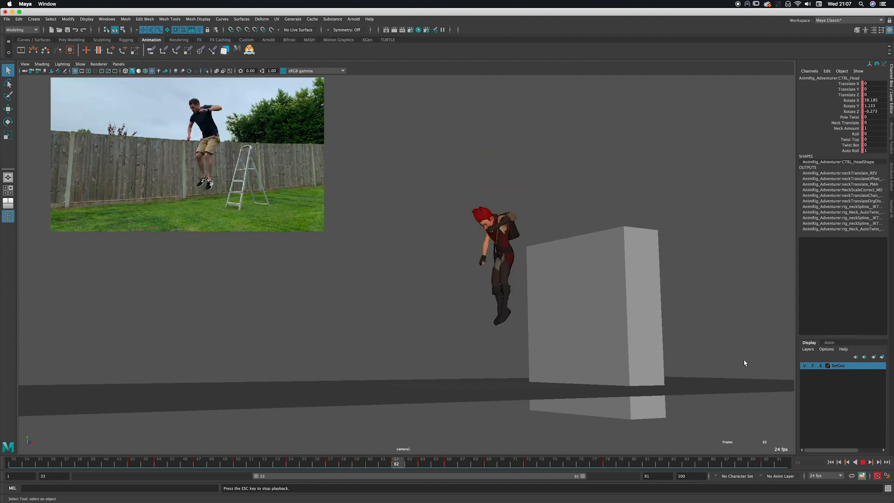
click(863, 463)
At frame 36, show the rig's control curves in the perspective view and select the character's left hand control
click(55, 465)
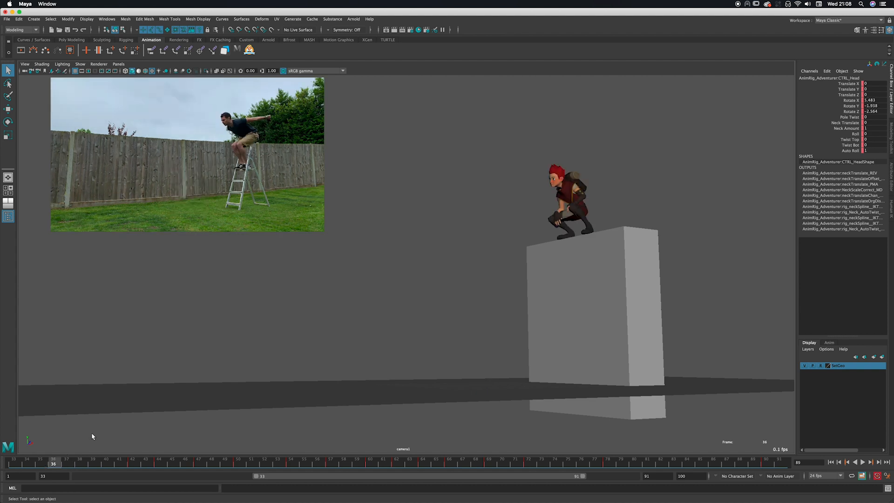
key(space)
key(space)
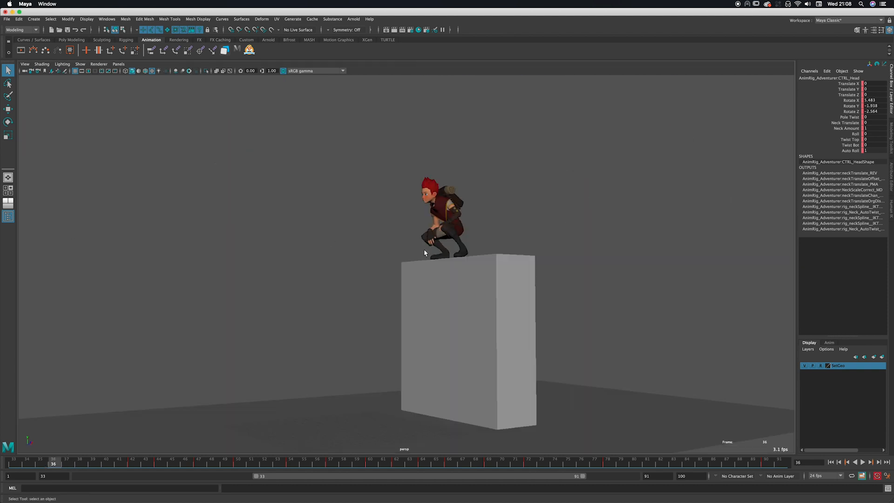
alt+middle_drag(392, 257, 397, 290)
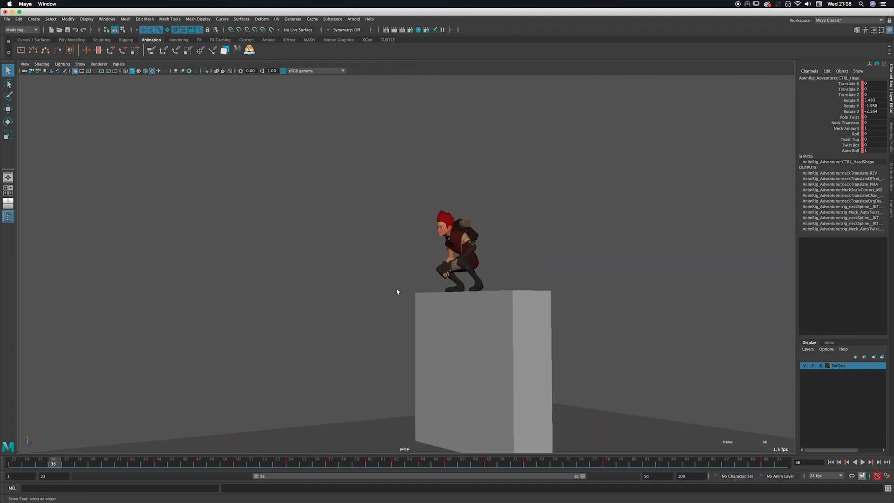
alt+right_drag(397, 290, 430, 251)
key(alt+c)
alt+middle_drag(382, 268, 387, 264)
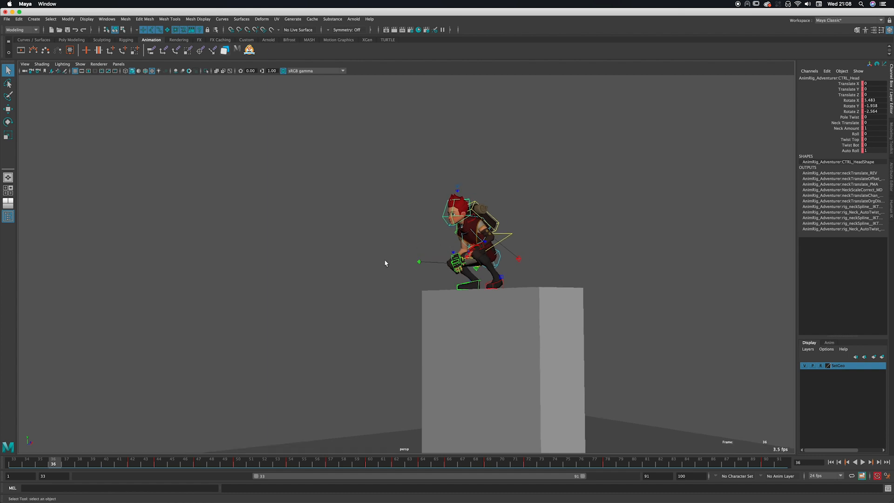
alt+right_drag(387, 264, 502, 253)
alt+middle_drag(502, 253, 442, 269)
alt+drag(461, 264, 529, 262)
click(510, 250)
Examine the arm and hand poses from the crouch through take-off at frame 50, viewing the character from both sides
drag(86, 459, 151, 451)
alt+drag(439, 315, 383, 337)
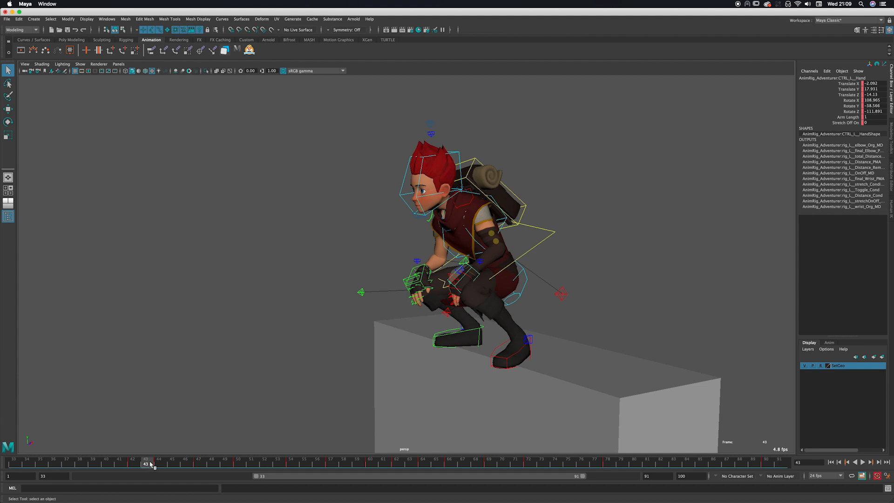
drag(152, 464, 234, 438)
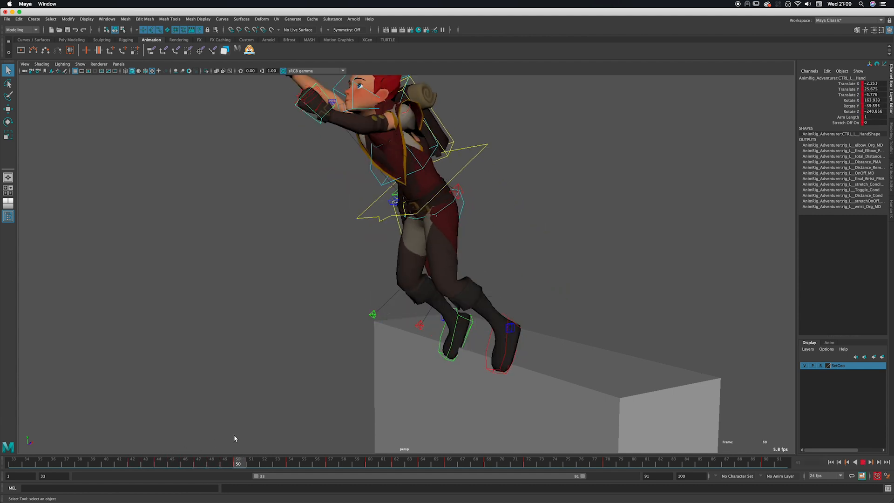
alt+middle_drag(286, 298, 382, 368)
alt+drag(382, 368, 387, 312)
alt+right_drag(387, 312, 359, 306)
alt+drag(359, 306, 492, 206)
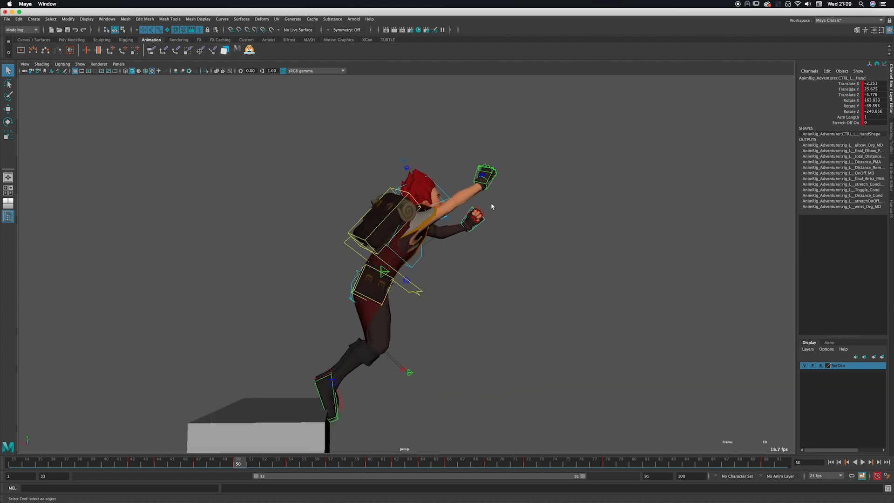
mouse_move(205, 461)
mouse_down()
mouse_move(186, 462)
mouse_move(234, 456)
mouse_up()
Select the right hand control at frame 50 and switch to the layout with perspective, camera and graph editor views
key(w)
alt+drag(486, 203, 317, 194)
key(q)
click(503, 181)
click(497, 177)
key(space)
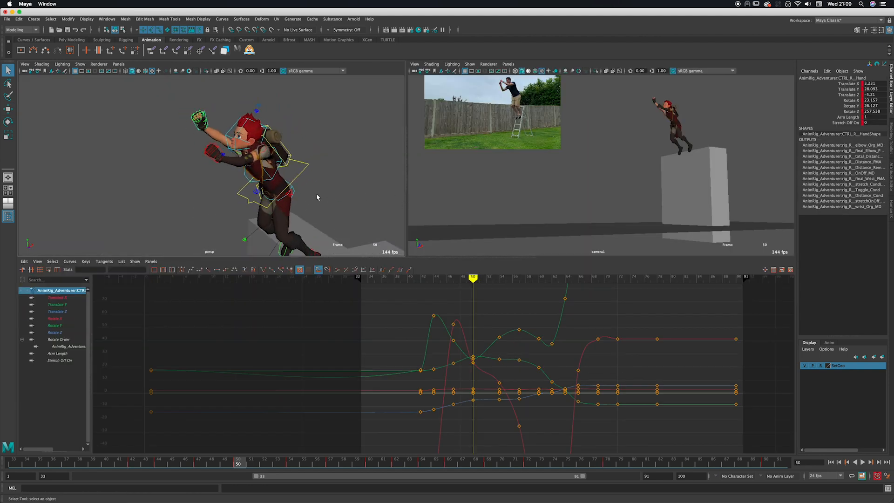
Reposition the right hand control at frame 50 to Translate Y 27.508 and Translate Z -5.46
key(alt+v)
key(w)
alt+drag(144, 148, 96, 142)
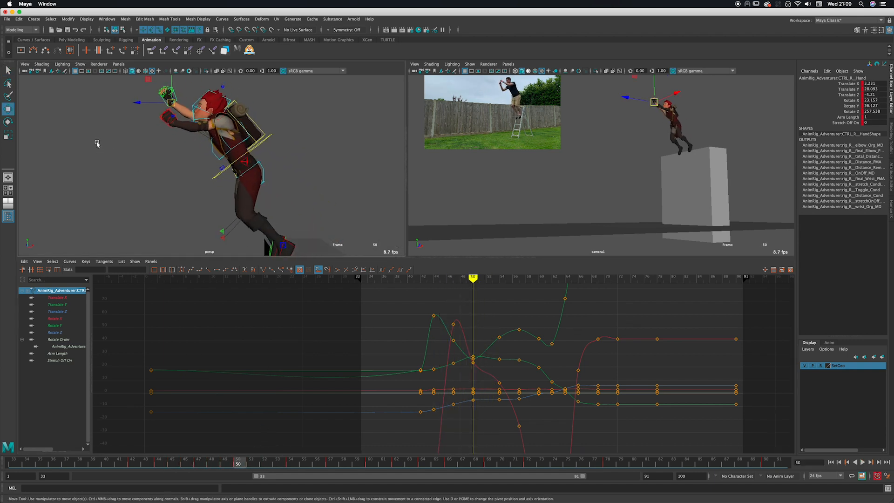
alt+middle_drag(96, 142, 251, 155)
alt+drag(252, 156, 279, 145)
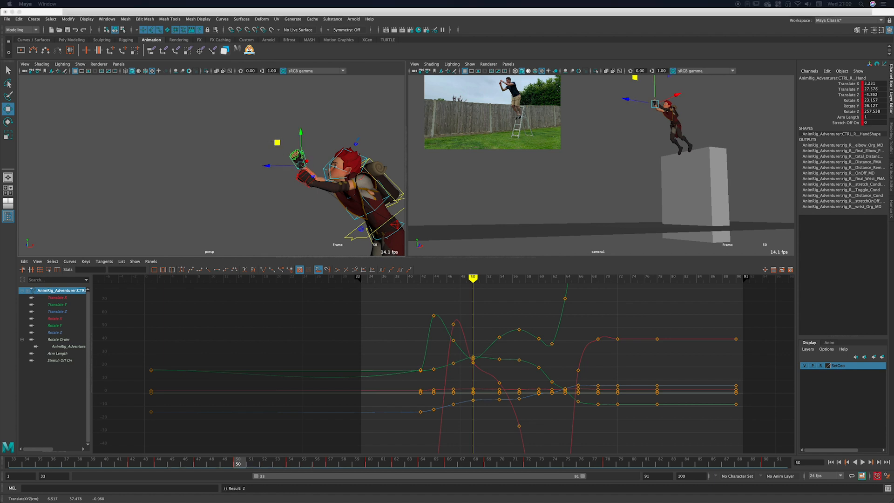
click(277, 143)
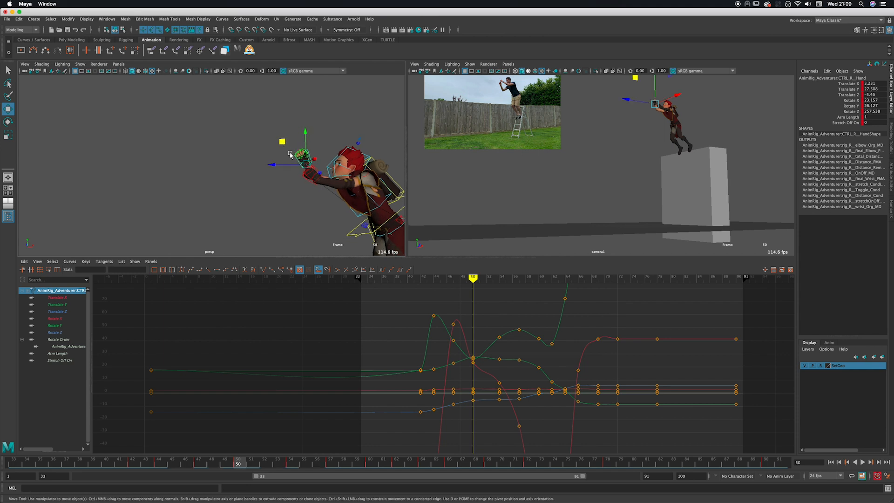
Rotate the right hand control at frame 50 to about X 14.403, Y 23.665, Z 252.607
key(e)
alt+drag(283, 149, 202, 170)
alt+right_drag(202, 170, 291, 140)
alt+middle_drag(291, 139, 257, 136)
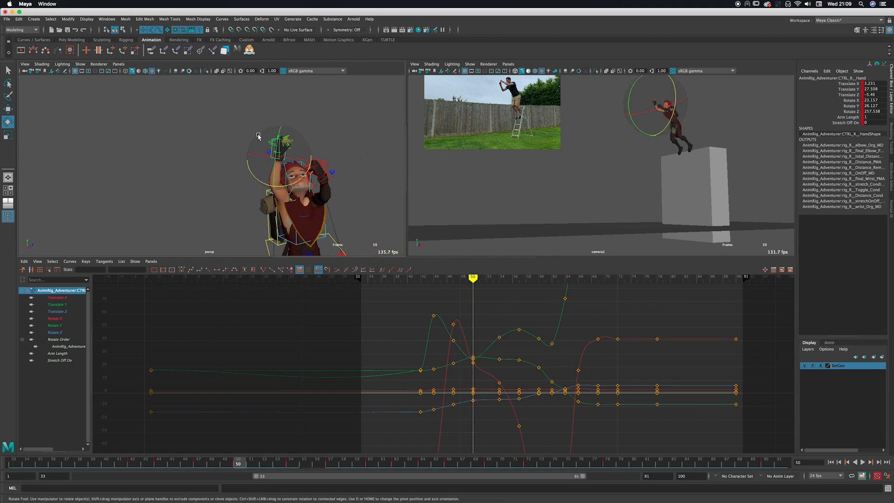
mouse_move(258, 136)
alt+mouse_down()
mouse_move(295, 154)
mouse_move(216, 187)
mouse_move(261, 132)
mouse_move(256, 123)
mouse_move(272, 131)
alt+mouse_up()
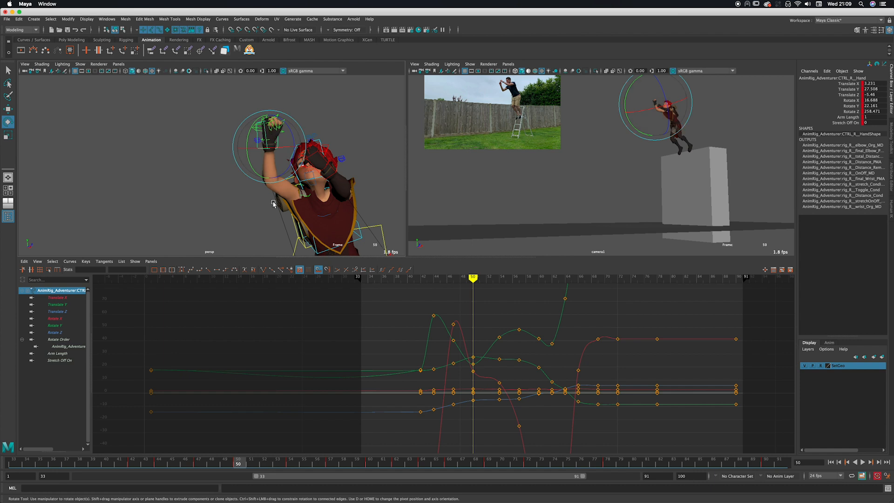
alt+drag(273, 203, 290, 149)
alt+drag(288, 152, 234, 158)
key(q)
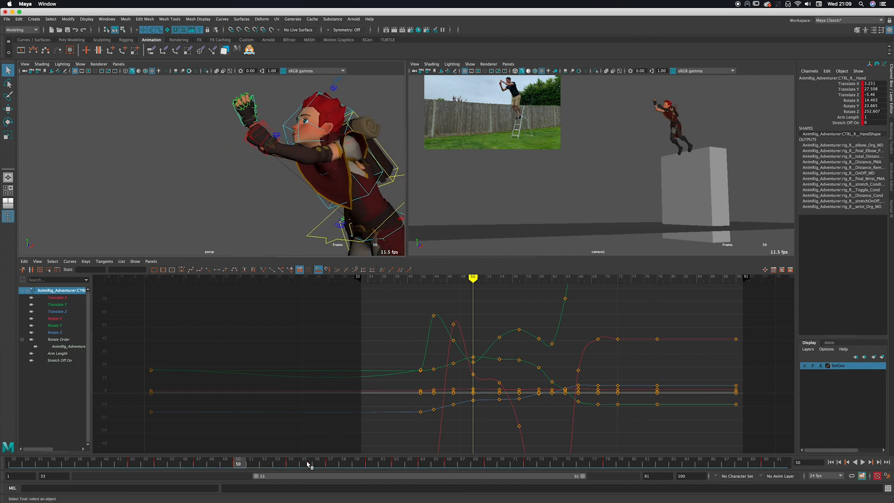
Set flat tangents on the right hand control's keys at frame 42 in the graph editor
mouse_move(183, 464)
mouse_down()
mouse_move(160, 464)
mouse_move(212, 464)
mouse_move(140, 450)
mouse_up()
alt+middle_drag(242, 209, 220, 138)
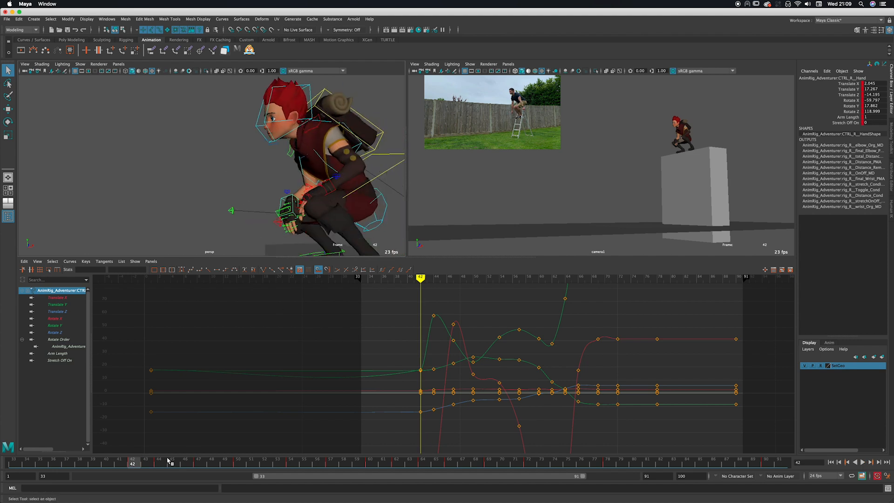
mouse_move(168, 461)
mouse_down()
mouse_move(15, 464)
mouse_move(79, 464)
mouse_up()
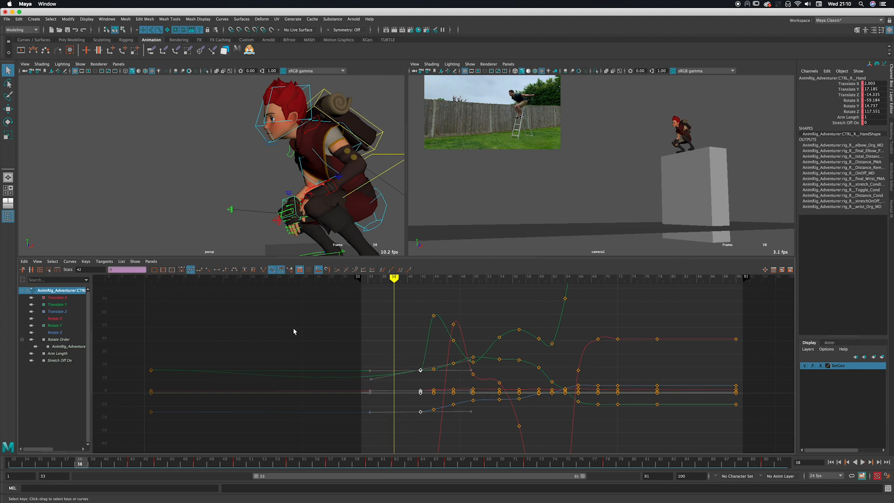
click(216, 269)
key(alt+v)
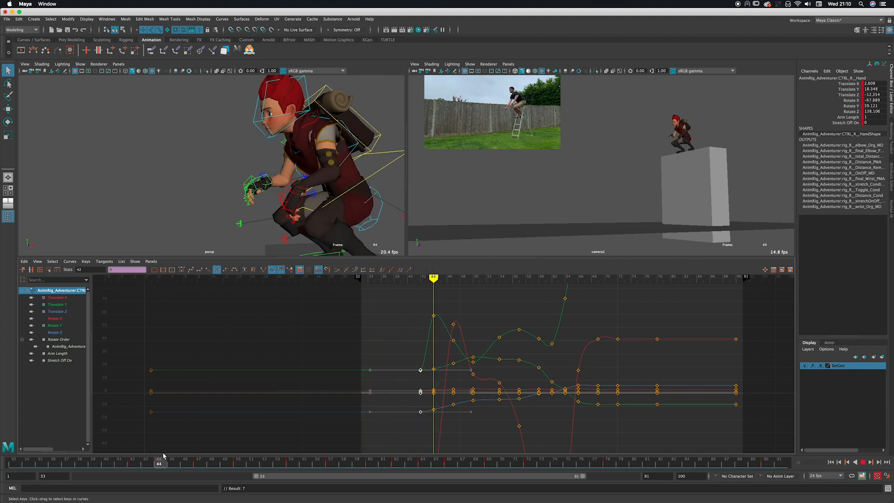
Check the right hand's motion up to take-off and refine the right hand control's rotation at frame 50
drag(9, 457, 178, 449)
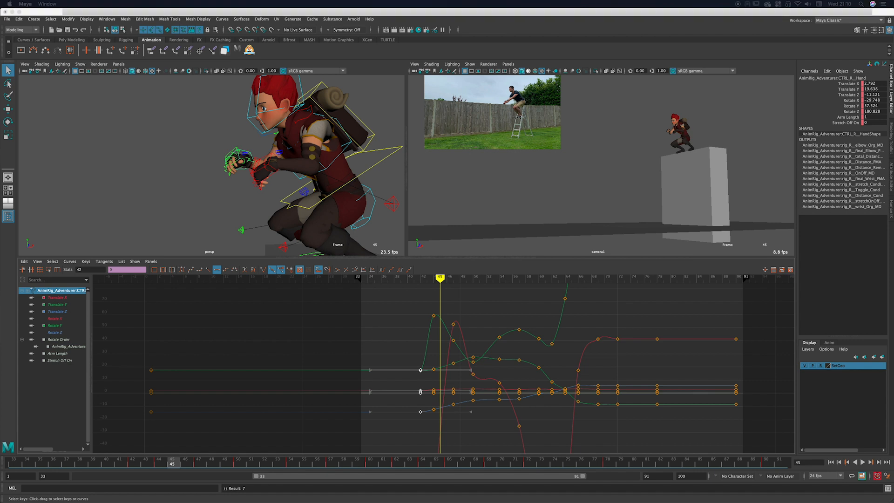
drag(127, 468, 212, 463)
alt+middle_drag(52, 140, 168, 209)
alt+right_drag(167, 210, 149, 182)
alt+middle_drag(150, 182, 85, 159)
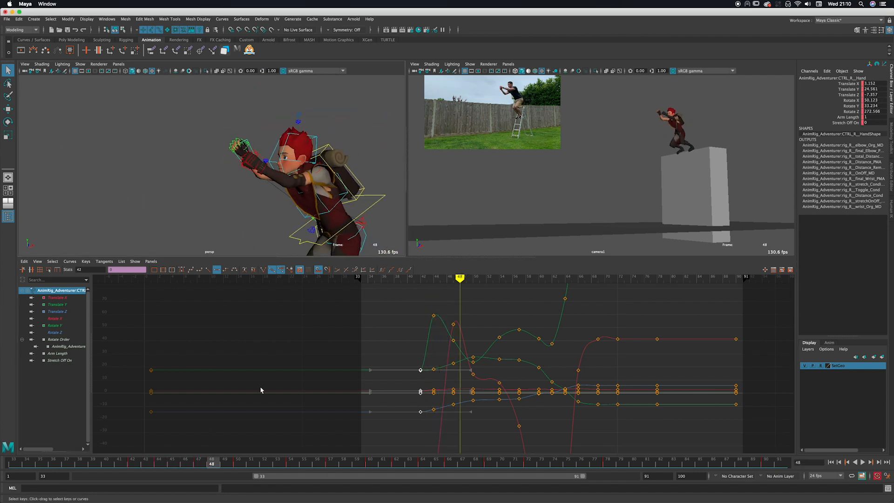
click(222, 465)
click(240, 464)
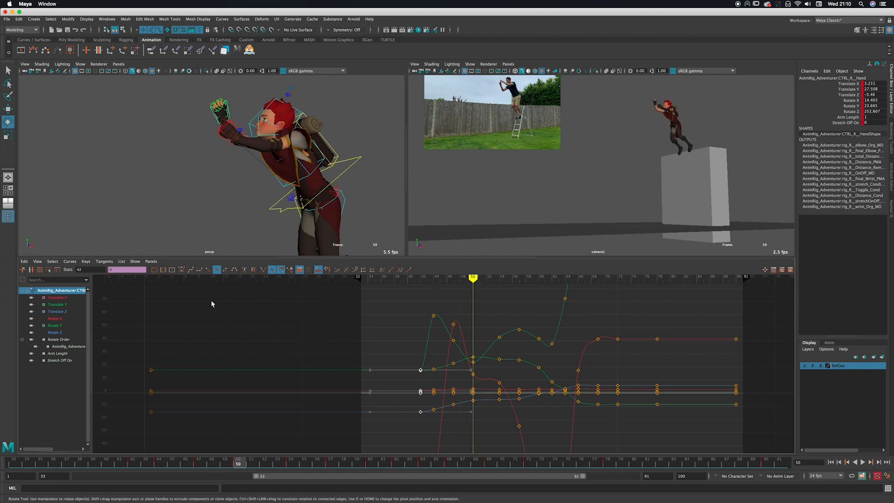
key(e)
drag(232, 111, 228, 106)
alt+drag(244, 114, 206, 122)
At frame 54, move the right hand control to about 2.677, 26.935, -4.96 and rotate it to about -16.441, 54.609, 238.6
drag(238, 461, 292, 458)
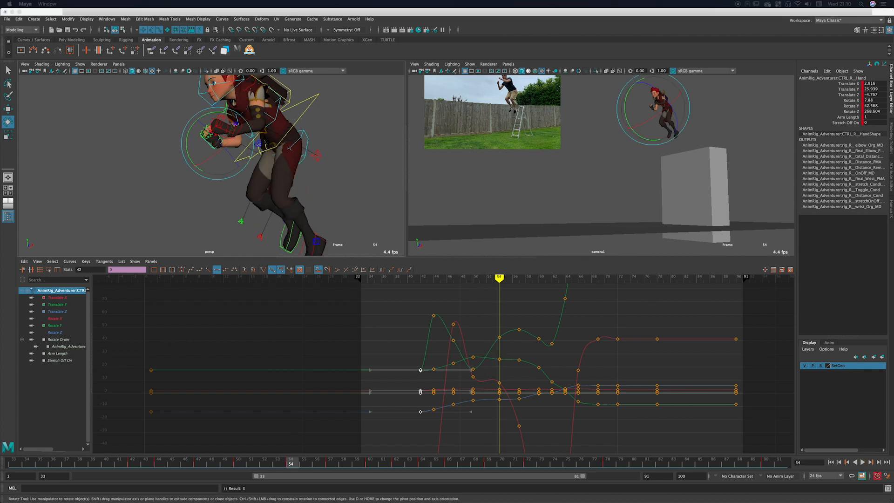
alt+drag(205, 205, 270, 194)
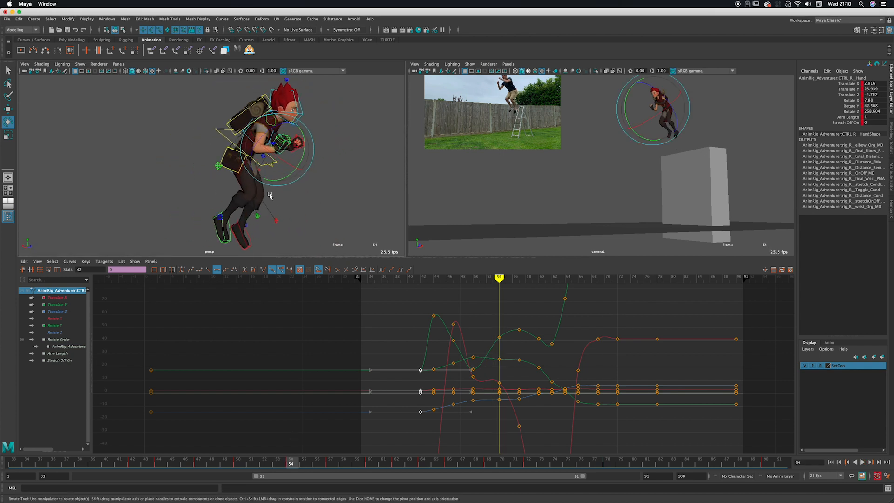
alt+middle_drag(269, 194, 236, 199)
alt+right_drag(198, 199, 270, 243)
drag(255, 468, 291, 464)
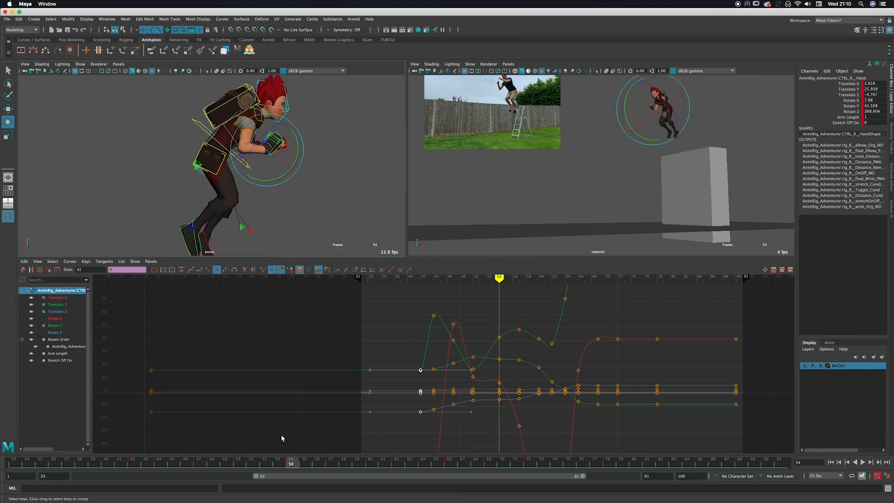
key(w)
alt+middle_drag(265, 166, 307, 166)
drag(308, 167, 362, 130)
key(e)
scroll(322, 149, up, 2)
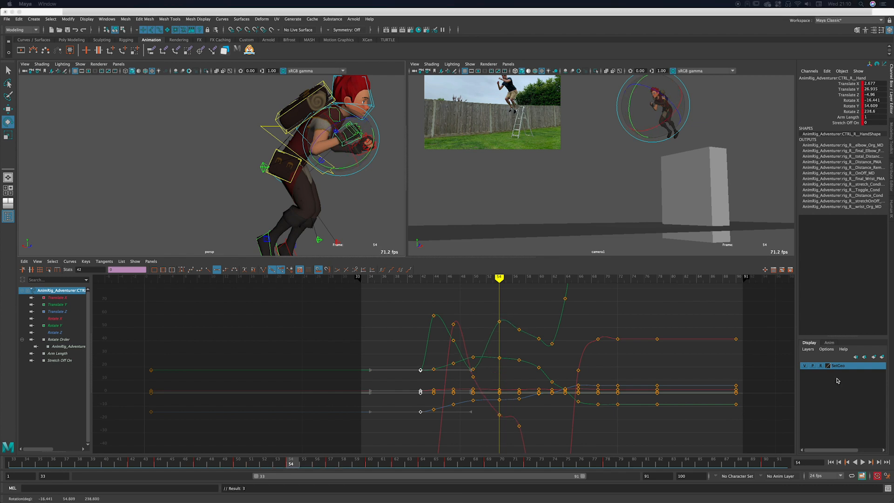
Review the right hand's motion between frames 50 and 53 in the enlarged perspective view, with the right hand control selected
click(239, 462)
key(alt+v)
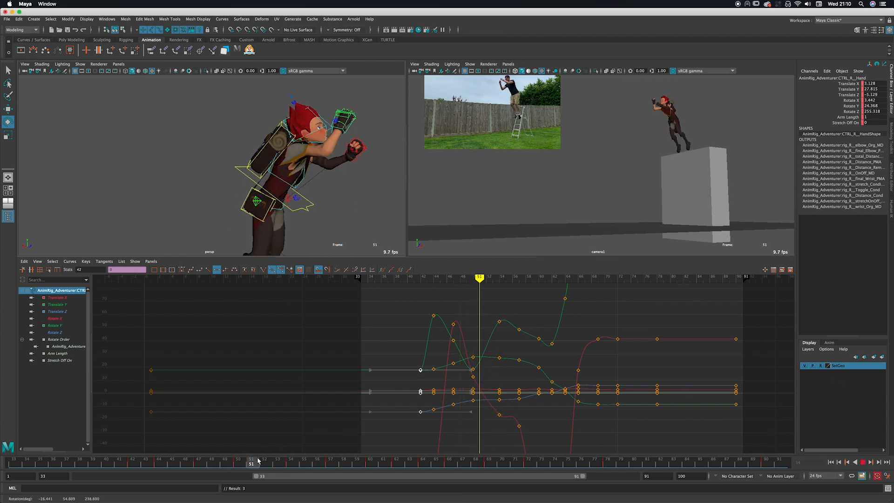
drag(273, 460, 276, 461)
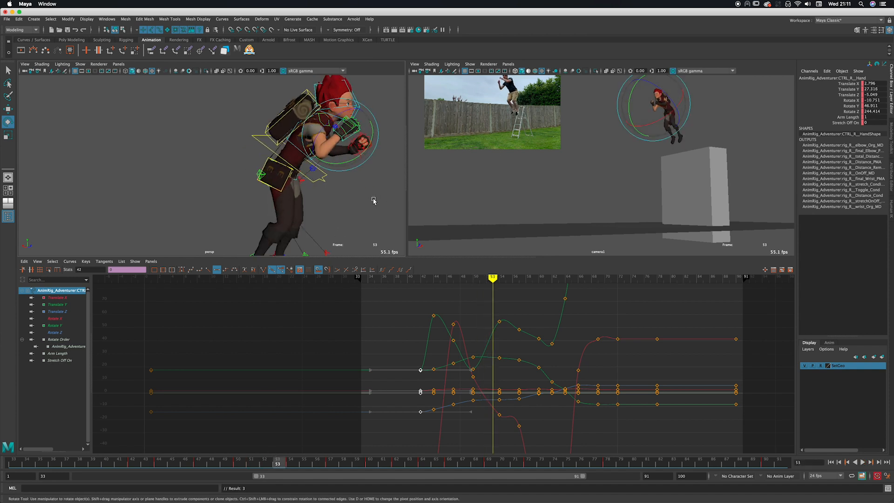
key(space)
click(398, 391)
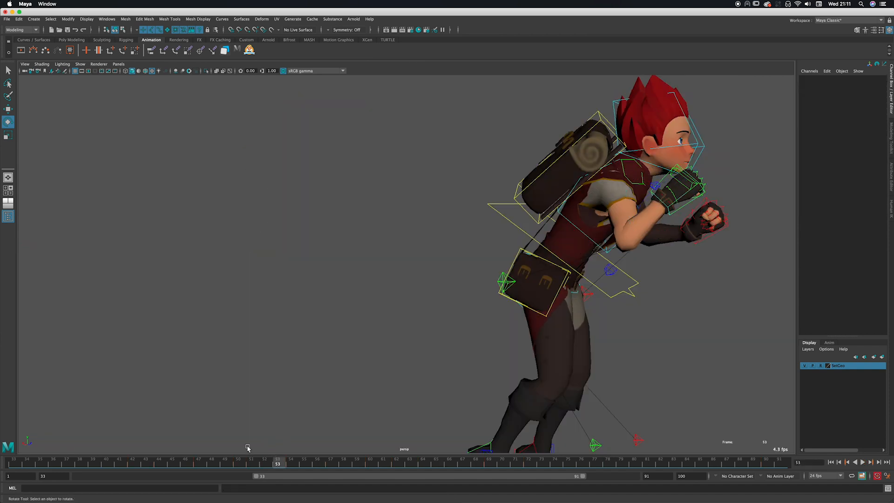
drag(224, 463, 264, 461)
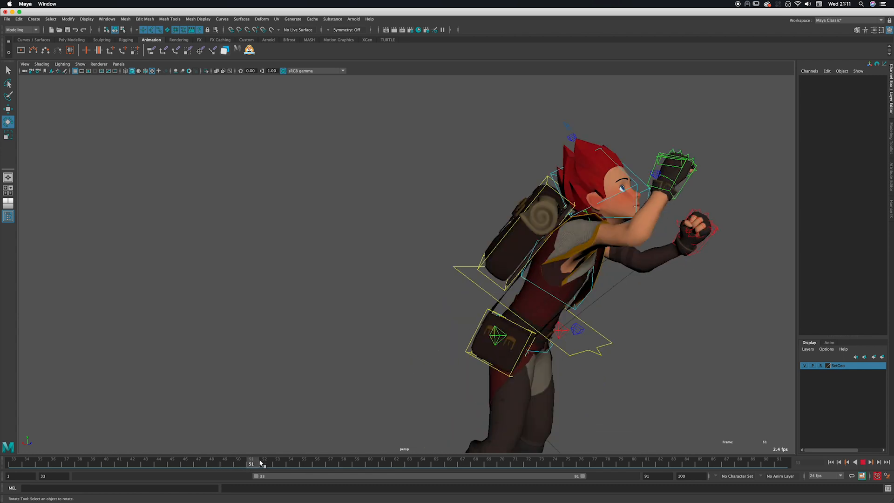
click(682, 198)
key(alt+v)
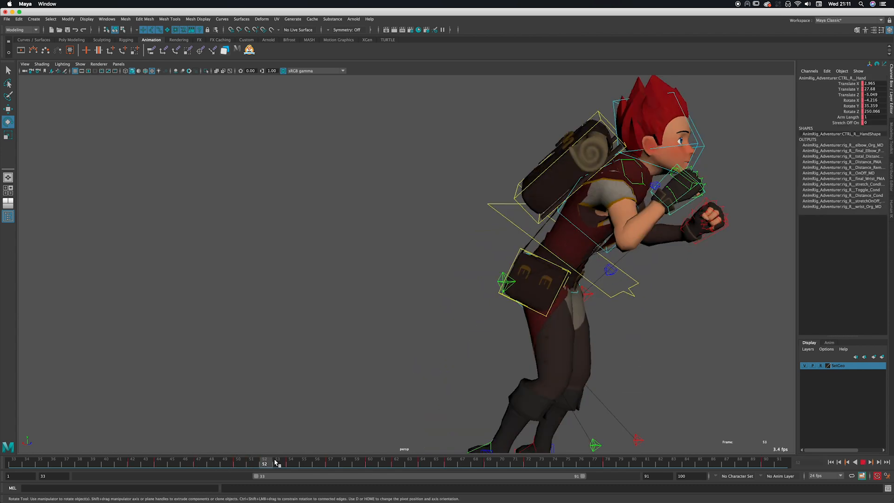
At frame 54, rotate the right hand control to about -15.597, 52.435, 239.65
drag(279, 463, 292, 462)
drag(689, 198, 686, 221)
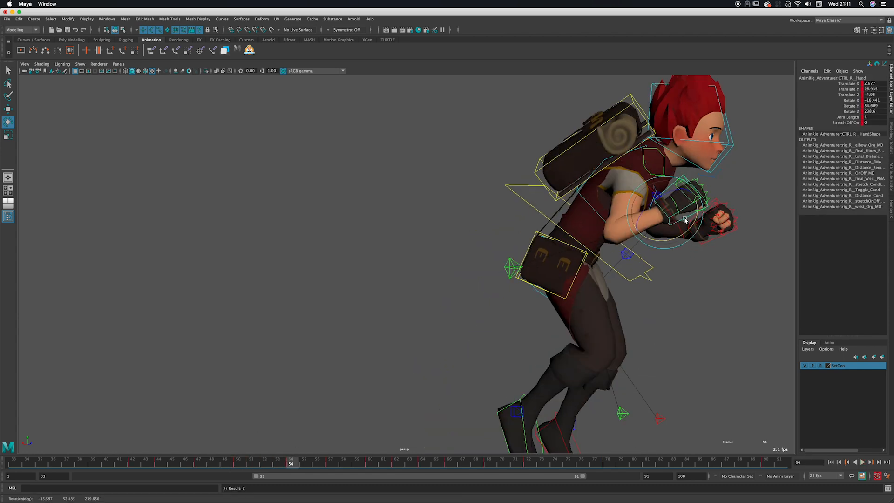
mouse_move(279, 467)
mouse_down()
mouse_move(224, 463)
mouse_move(265, 464)
mouse_up()
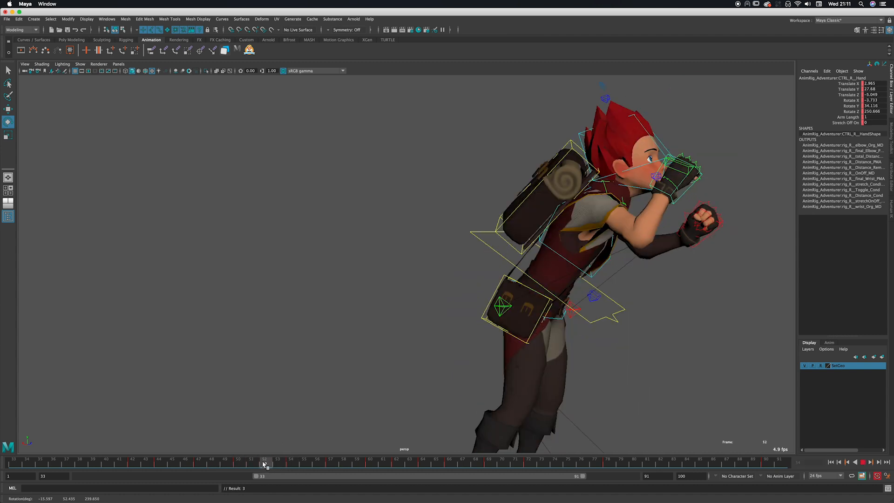
At frame 52, move the right hand control to about 3.022, 27.367, -5.007 and rotate it to about -3.449, 26.36, 251.229
drag(208, 470, 259, 462)
key(z)
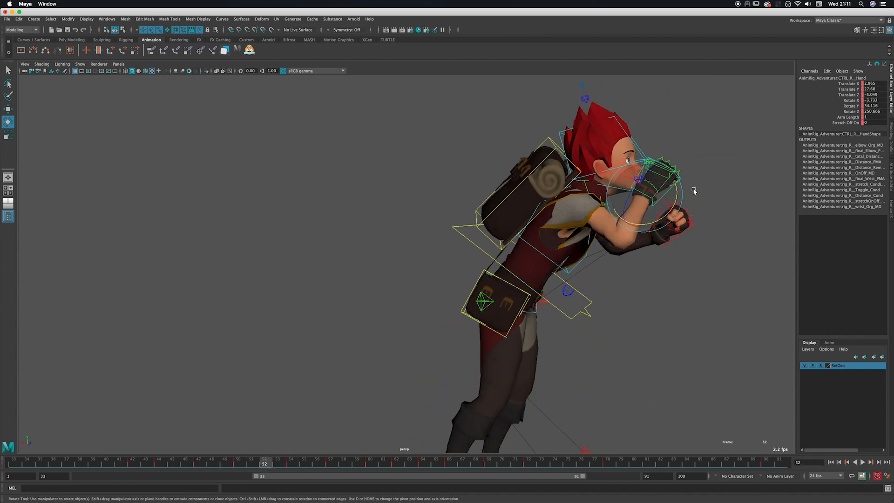
key(w)
drag(650, 197, 649, 186)
alt+right_drag(648, 187, 517, 194)
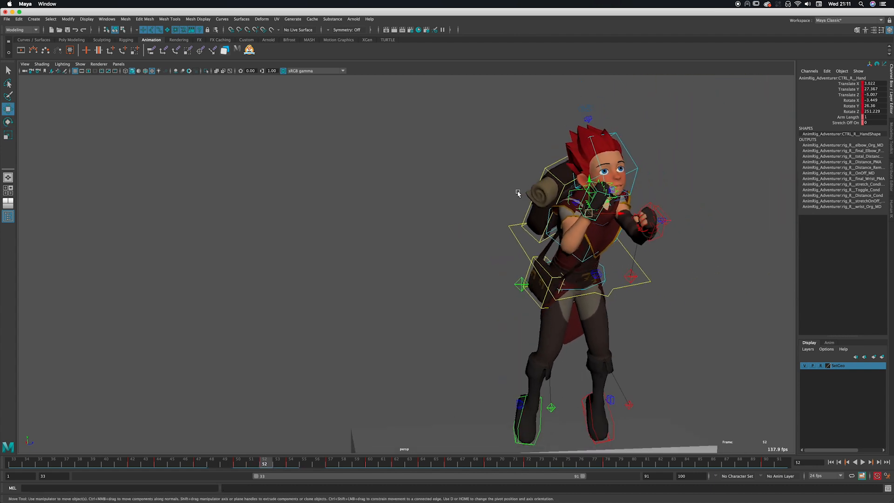
alt+drag(517, 194, 581, 194)
alt+right_drag(580, 194, 599, 197)
Review the take-off motion and move the right hand control at frame 54 to about 2.677, 27.193, -5.326
key(q)
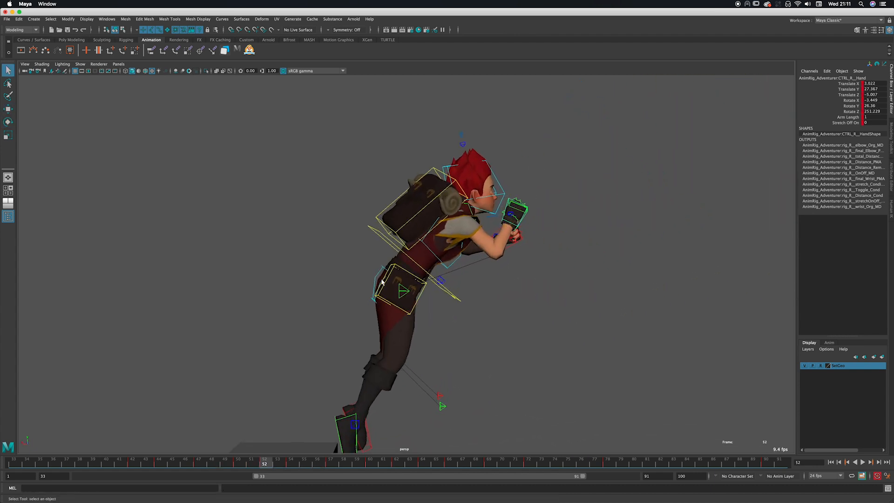
click(598, 196)
drag(213, 463, 293, 452)
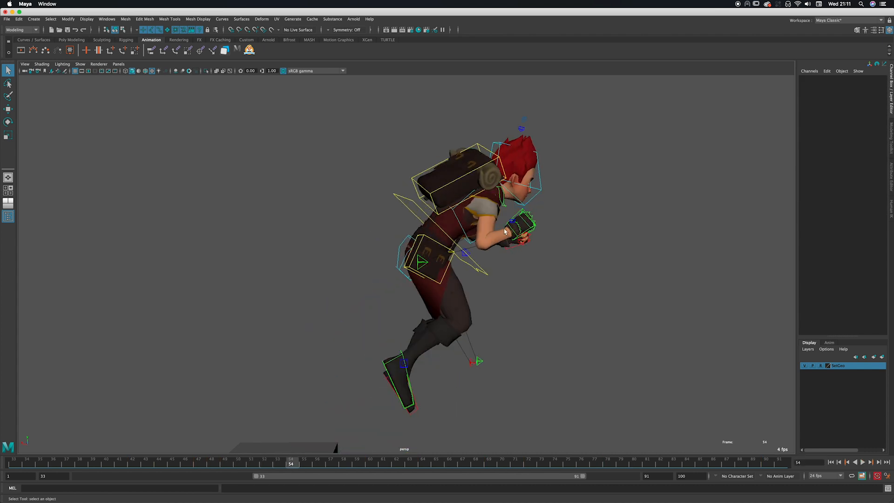
click(521, 217)
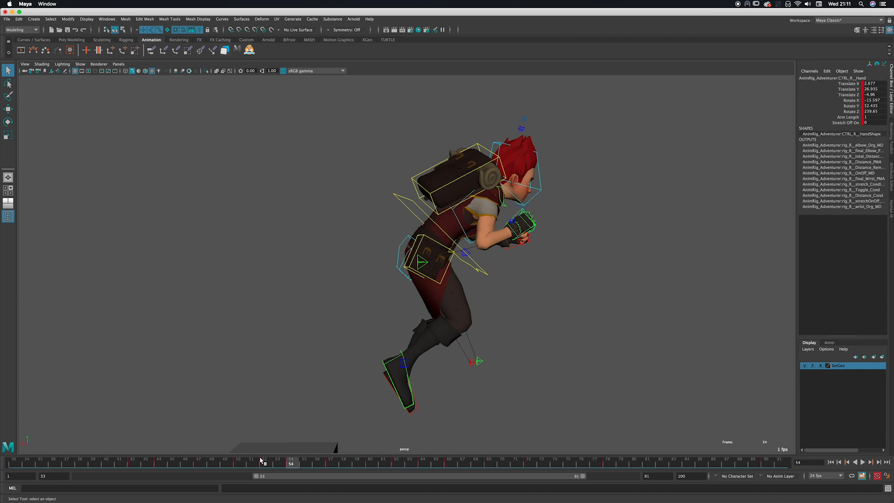
key(alt+v)
alt+drag(459, 302, 489, 298)
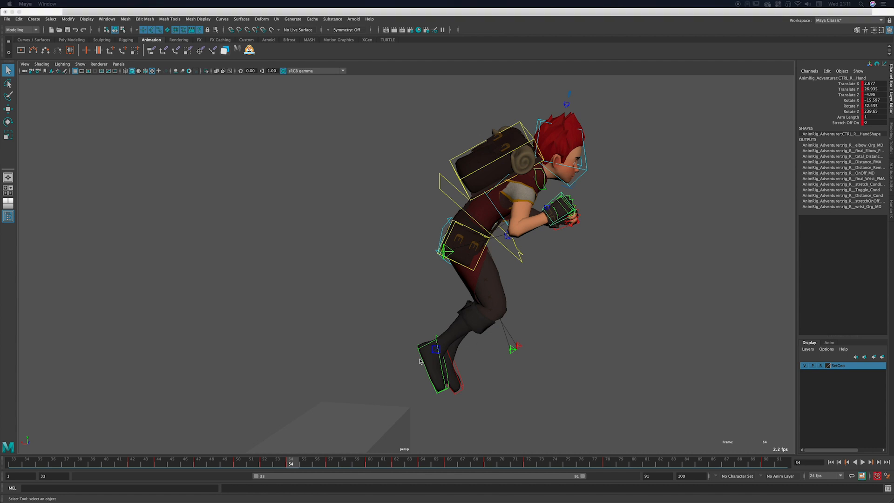
drag(250, 462, 298, 463)
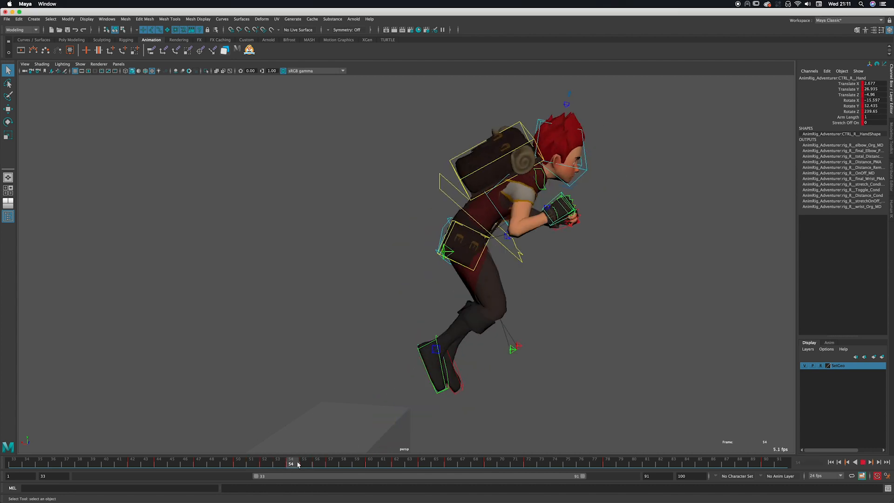
key(w)
drag(570, 197, 565, 188)
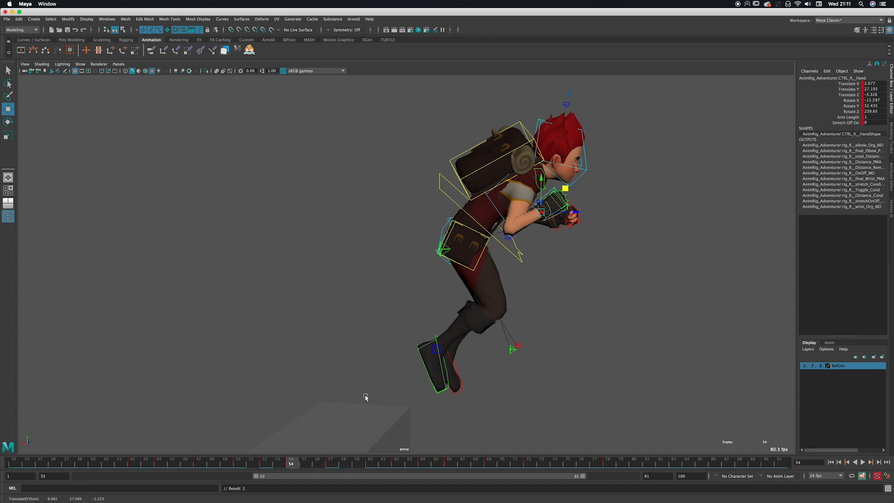
At frame 57, raise the right hand control to about 2.704, 26.115, -3.484
drag(254, 465, 331, 461)
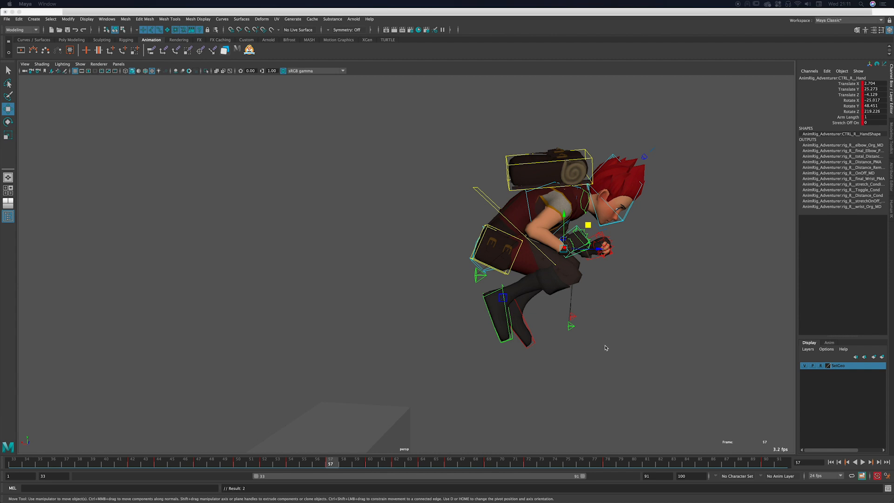
alt+drag(606, 347, 549, 276)
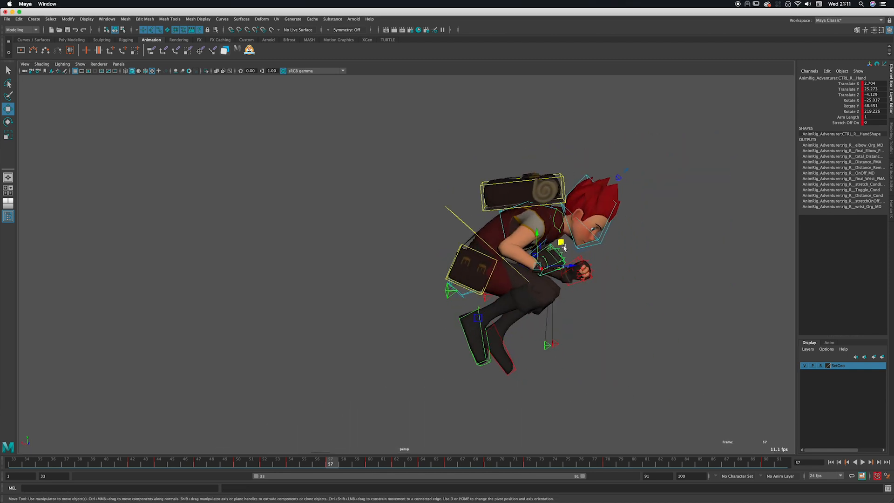
drag(562, 244, 515, 264)
key(super+z)
alt+drag(567, 251, 511, 254)
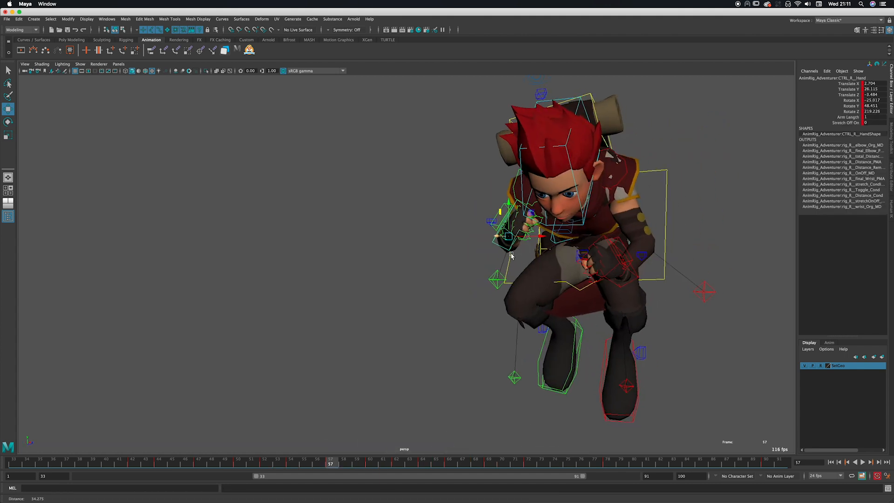
Rotate the right hand control at frame 57 to about -2.247, 63.677, 247.436
key(space)
key(e)
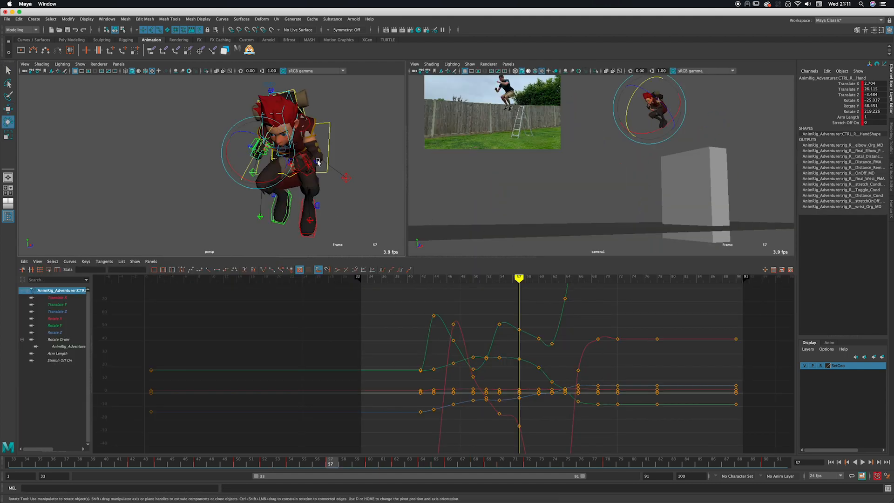
drag(241, 138, 238, 139)
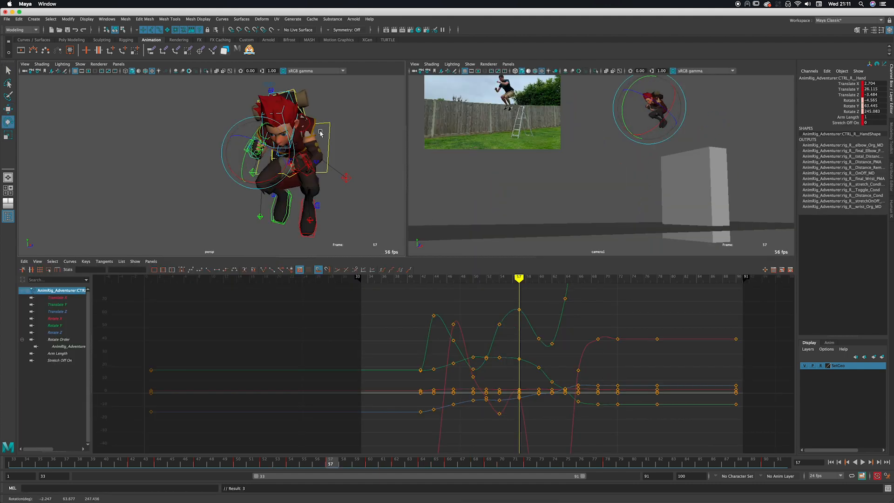
key(q)
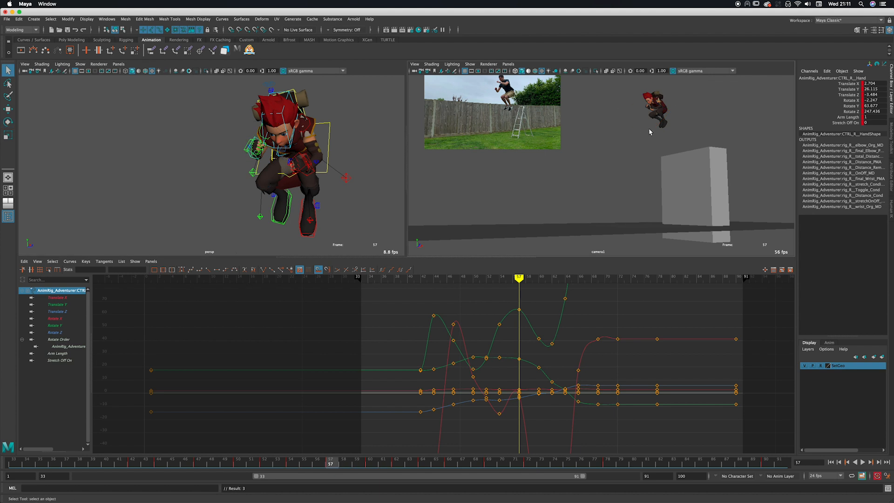
In the enlarged camera view with the video reference, rotate the right hand control at frame 47 to about 34, 22, 258
key(space)
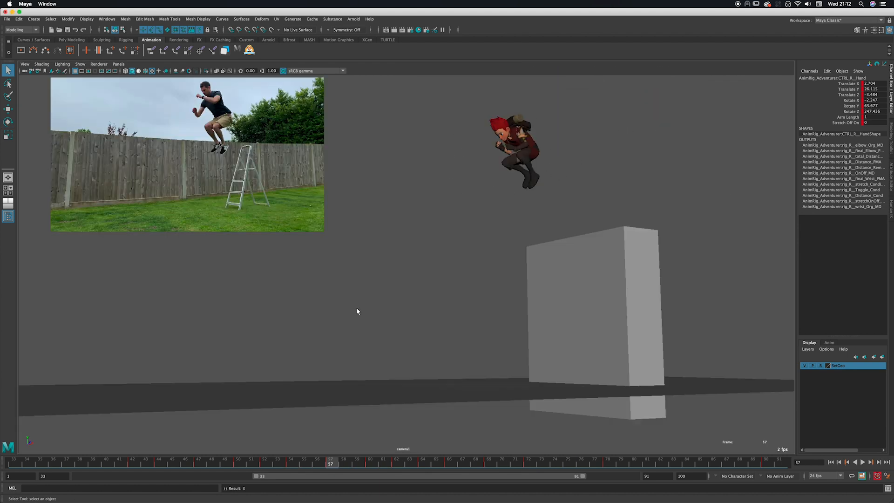
mouse_move(190, 465)
mouse_down()
mouse_move(248, 458)
mouse_move(142, 462)
mouse_move(199, 461)
mouse_up()
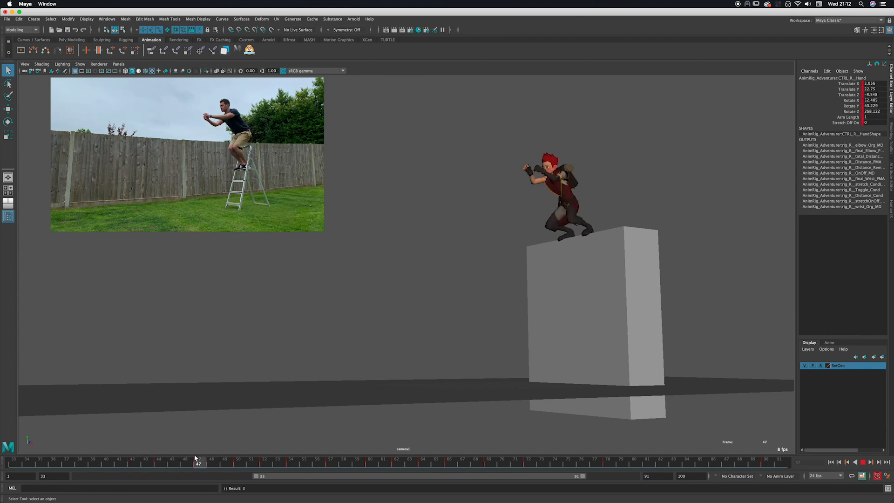
key(e)
drag(535, 155, 544, 147)
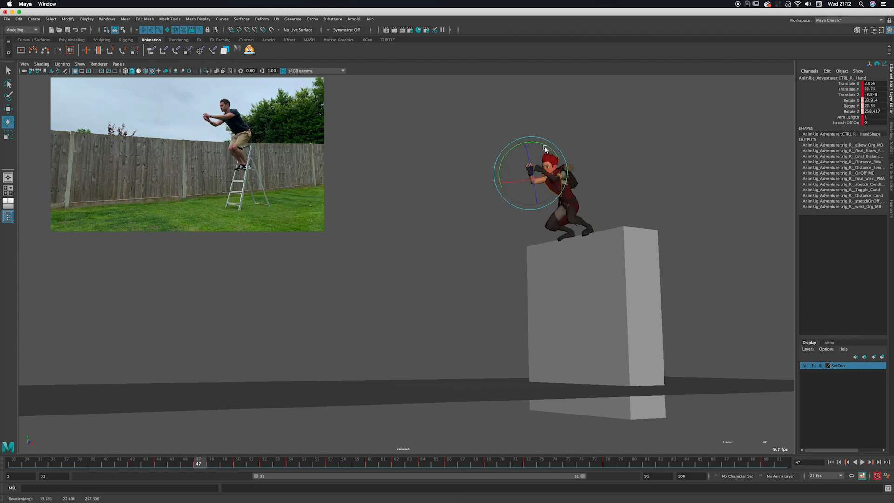
Adjust the right hand control's rotation at frame 52 and check the motion up to frame 57 against the reference
drag(157, 462, 263, 450)
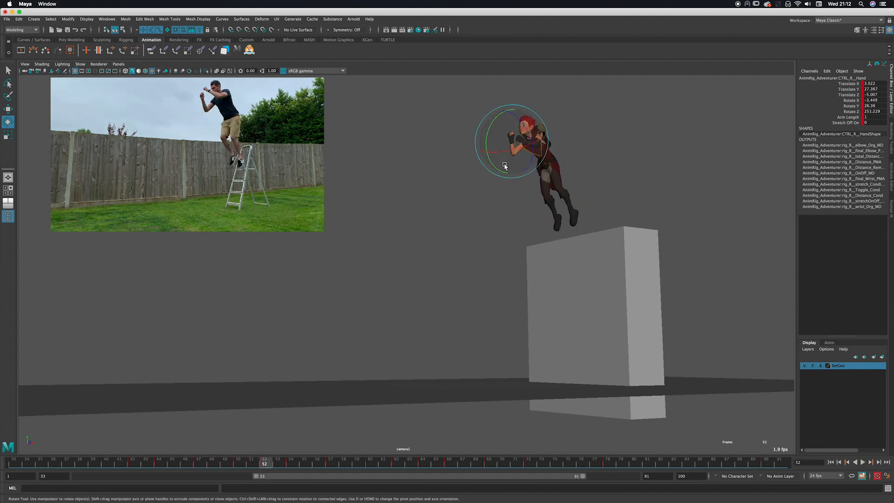
drag(505, 166, 487, 184)
drag(177, 459, 331, 454)
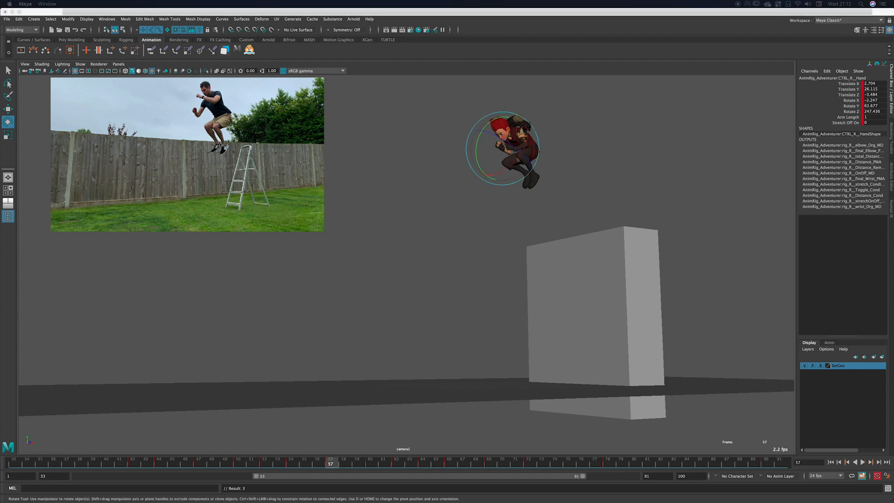
drag(201, 463, 343, 462)
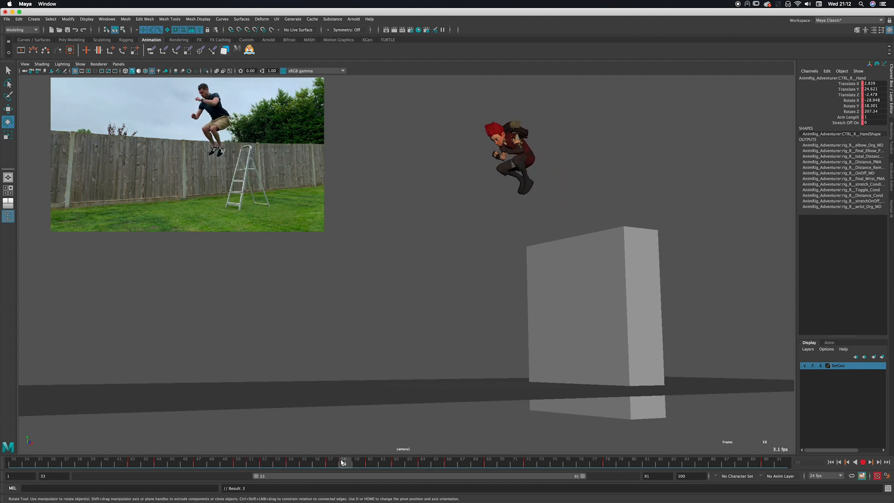
key(w)
drag(501, 148, 498, 156)
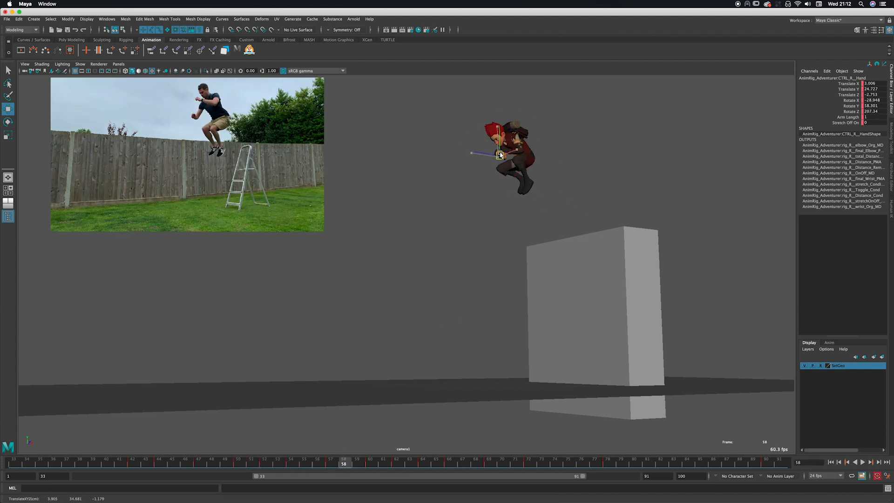
key(super+z)
At frame 57, reposition the right hand control and rotate it to about -3.738, 62.215, 247.025
drag(341, 463, 335, 460)
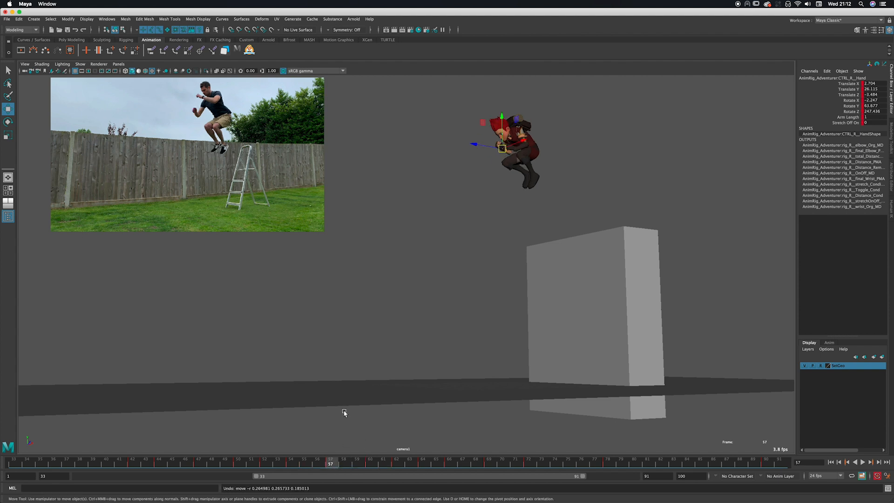
drag(496, 149, 504, 137)
key(e)
drag(254, 464, 303, 464)
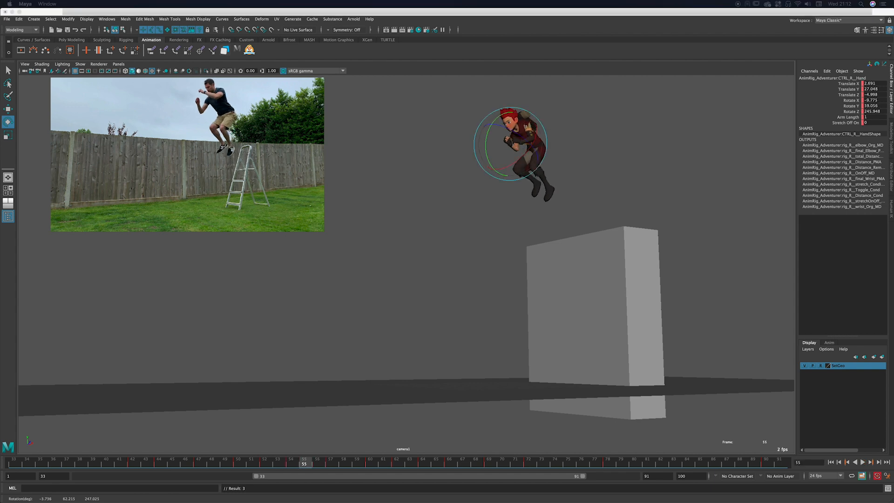
At frame 60, move the right hand control to about 3.12, 19.442, -0.413 and rotate it to about -88.562, 52.512, 123.159
drag(242, 466, 378, 414)
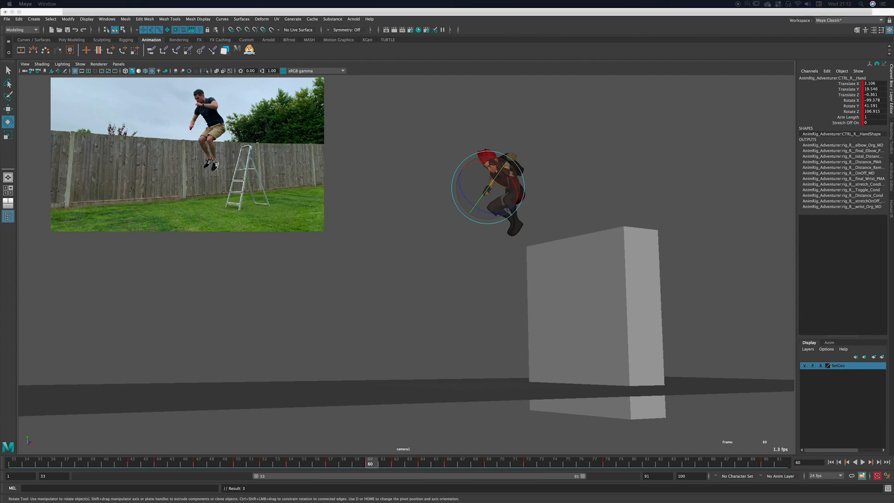
drag(302, 461, 397, 452)
click(304, 463)
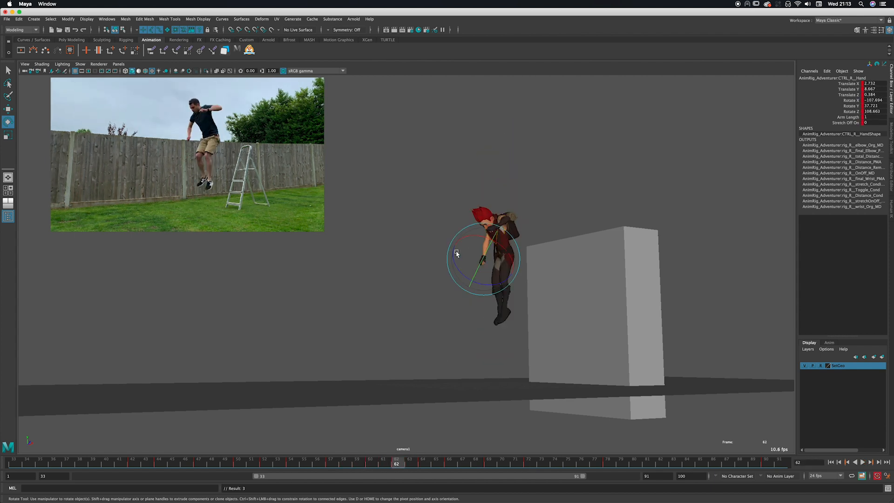
key(alt+v)
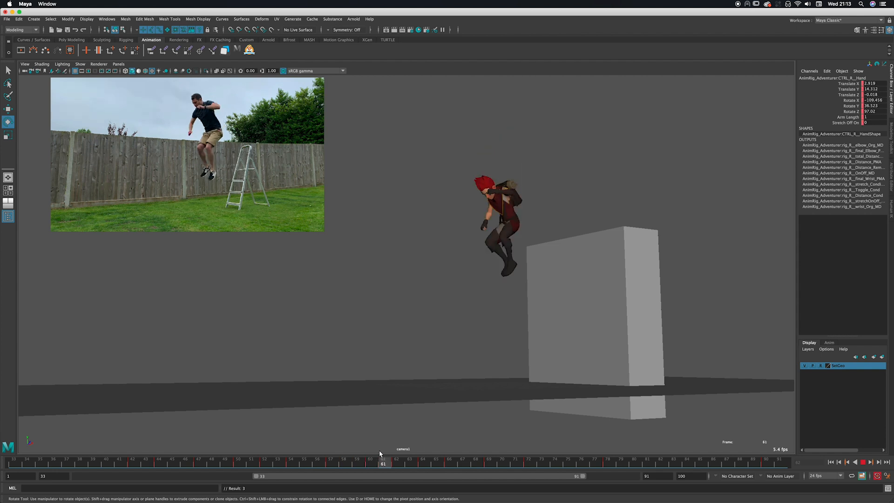
key(alt+v)
drag(474, 181, 488, 189)
key(w)
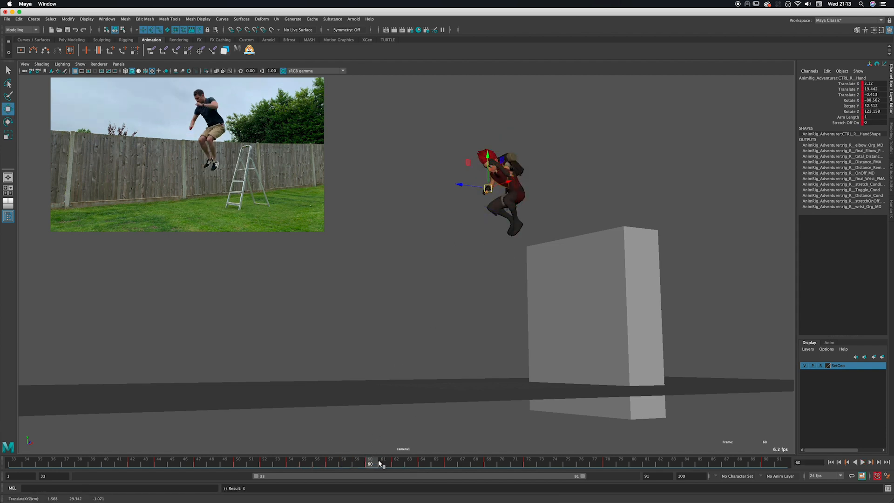
At frame 62, frame the right hand in the perspective view and move its control to about 2.788, 9.3, 0.5
drag(380, 464, 399, 463)
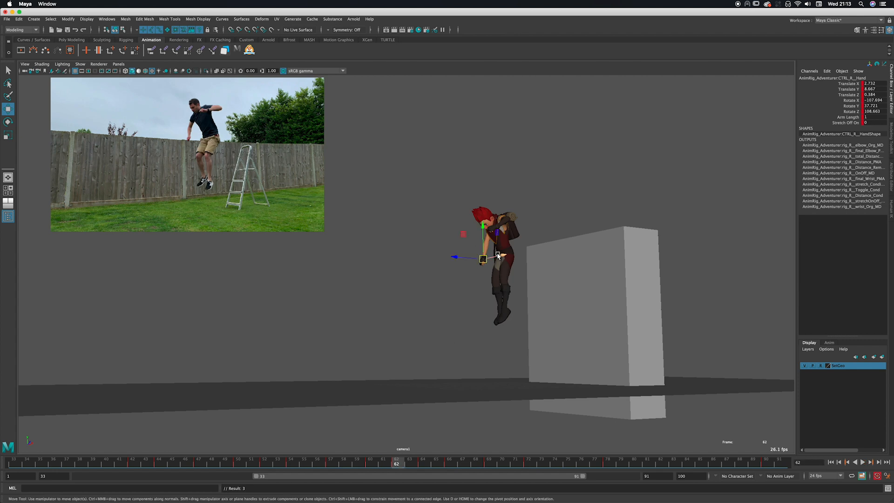
key(space)
key(space)
key(f)
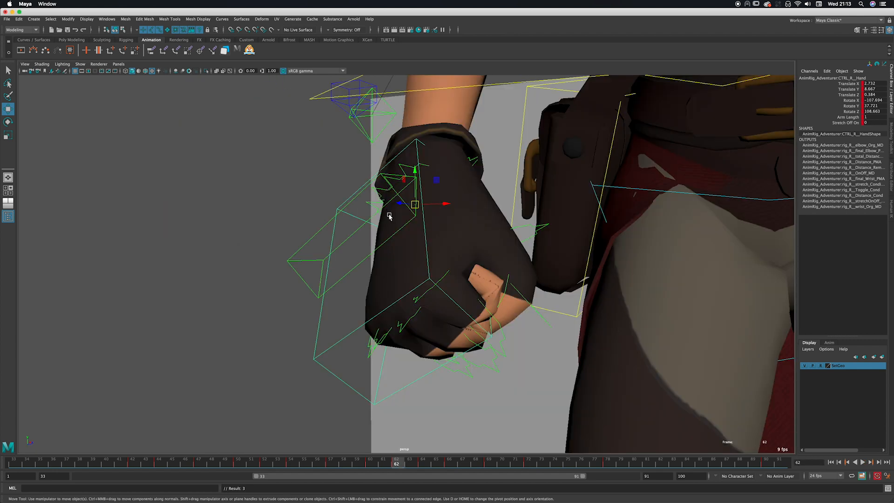
alt+right_drag(391, 213, 164, 265)
alt+drag(164, 265, 414, 230)
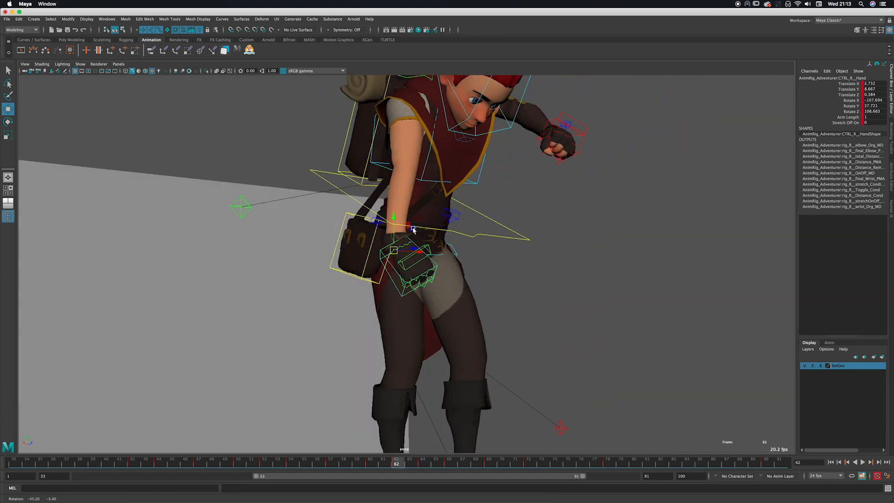
alt+middle_drag(414, 229, 457, 231)
alt+drag(457, 231, 501, 225)
drag(433, 249, 441, 224)
key(q)
alt+drag(499, 220, 439, 224)
Shift the right hand control at frame 62 to about 3.027, 9.401, 0.457 and check the motion up to frame 64
key(space)
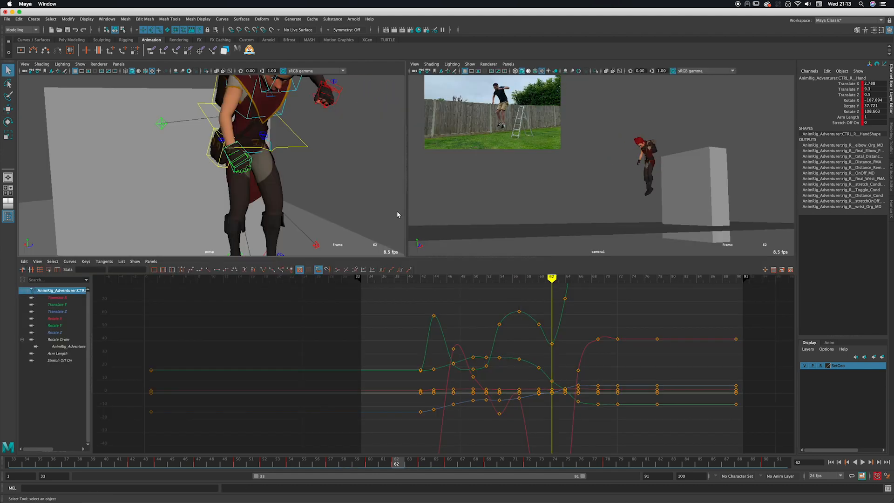
alt+drag(276, 203, 261, 184)
key(w)
key(q)
key(e)
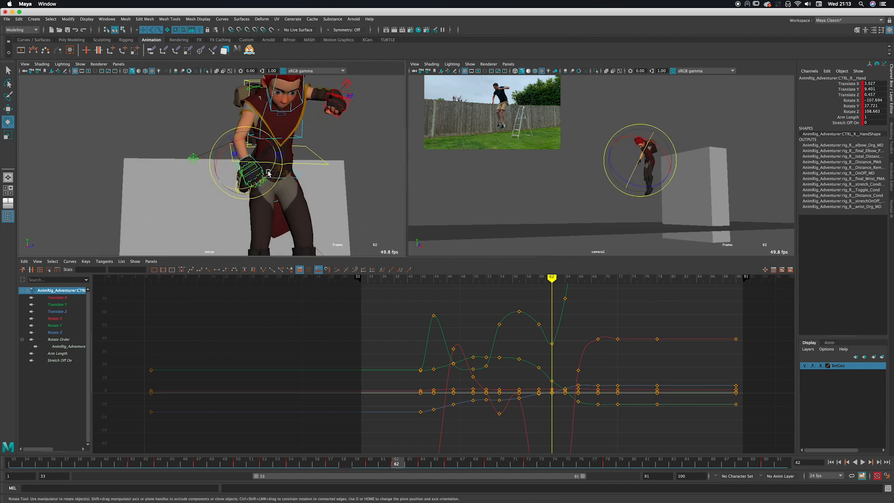
key(q)
drag(375, 464, 426, 462)
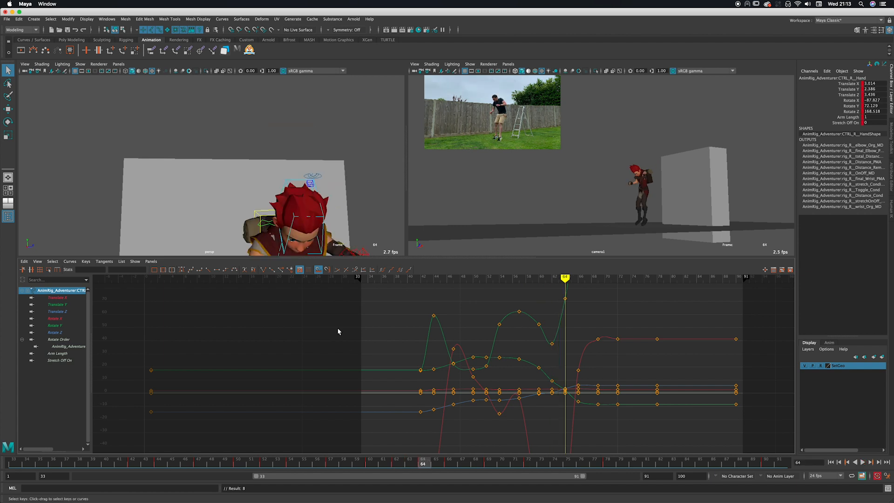
At frame 64, move the right hand control to about 2.913, 1.979, 3.184 and rotate it to about -142.367, 72.779, 104.347
key(w)
alt+middle_drag(281, 205, 240, 122)
alt+drag(219, 149, 280, 183)
alt+drag(280, 185, 270, 152)
key(e)
alt+drag(271, 151, 249, 154)
key(q)
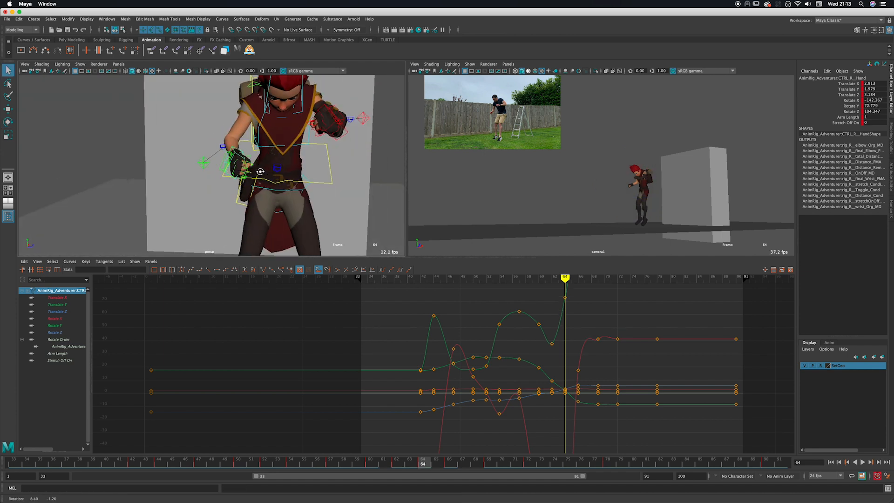
At frame 66, move the right hand control to about 3.466, -3.7, 6.088 and play back the landing
alt+drag(261, 153, 298, 159)
drag(354, 466, 450, 459)
key(w)
alt+drag(261, 167, 268, 189)
key(f)
drag(257, 156, 272, 184)
key(q)
key(alt+v)
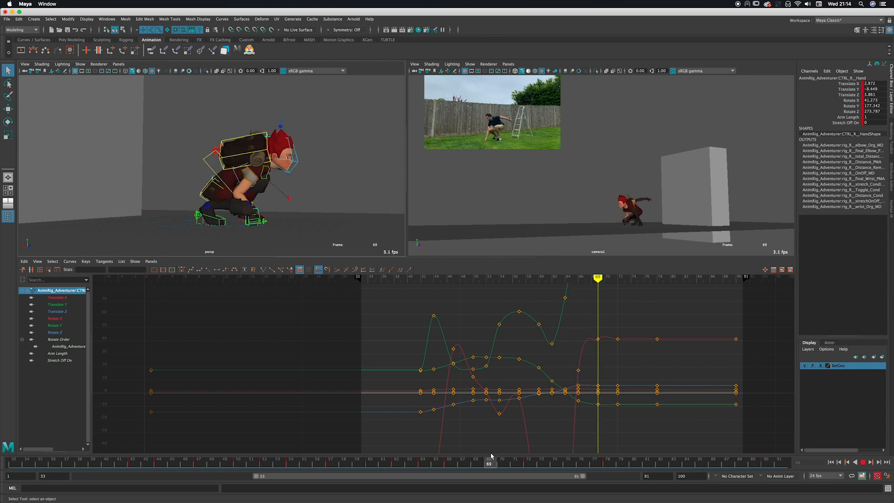
Copy the right hand's frame 69 ground-contact pose to frame 67 and scrub back through the jump to frame 57
mouse_move(466, 461)
mouse_down()
mouse_move(425, 462)
mouse_move(492, 463)
mouse_move(409, 465)
mouse_move(476, 463)
mouse_move(451, 466)
mouse_move(466, 469)
mouse_up()
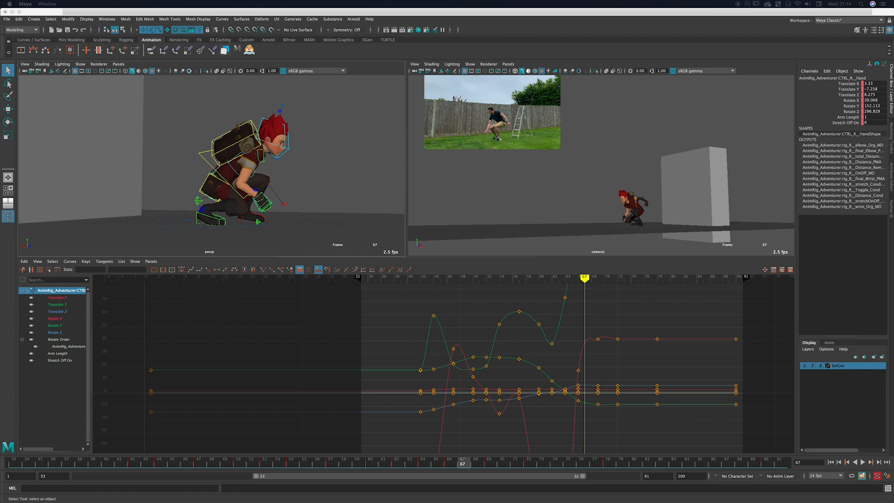
click(254, 204)
key(alt+v)
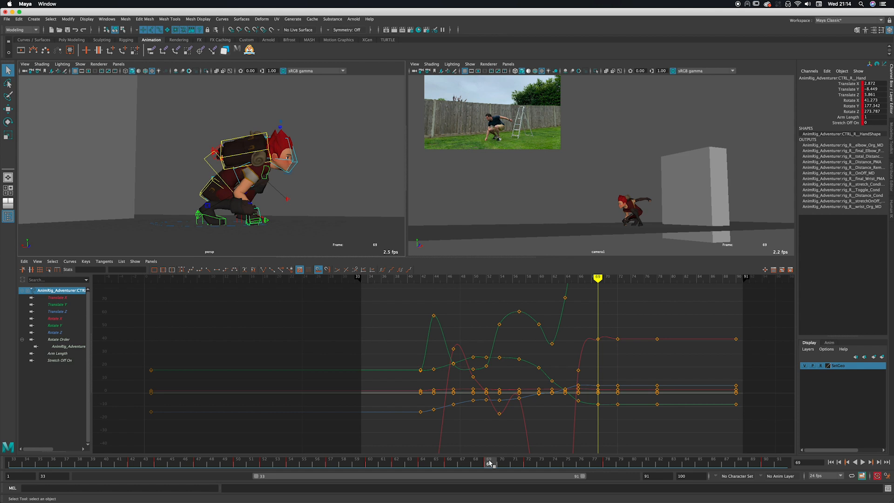
mouse_move(484, 462)
mouse_down()
mouse_move(451, 463)
mouse_move(492, 463)
mouse_move(423, 463)
mouse_move(502, 462)
mouse_move(331, 464)
mouse_up()
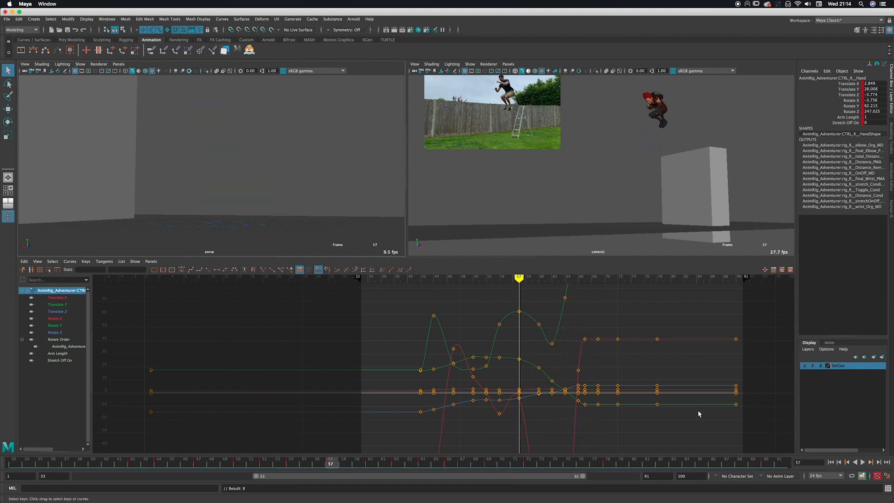
Play the jump in the enlarged camera view and compare the right arm's motion with the video reference
click(863, 462)
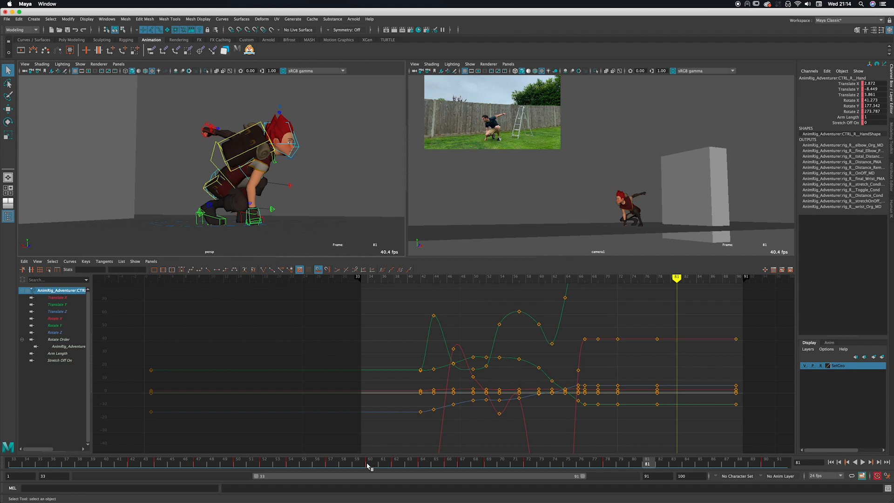
key(space)
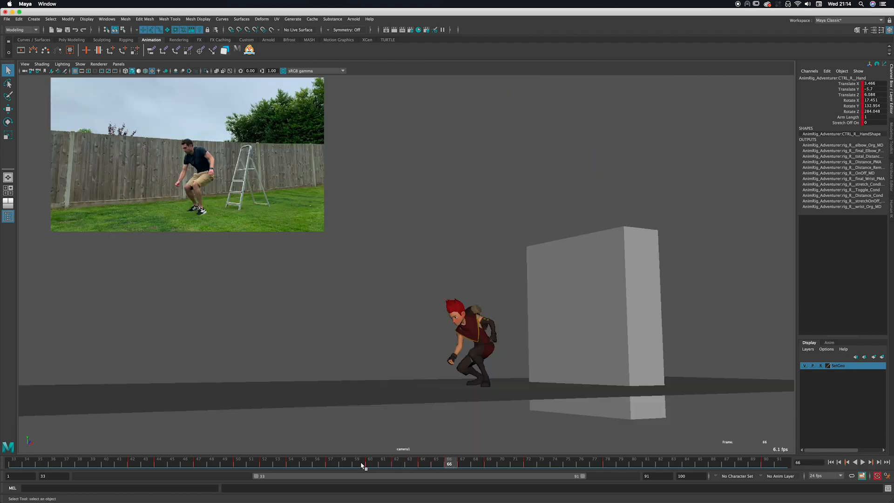
click(863, 462)
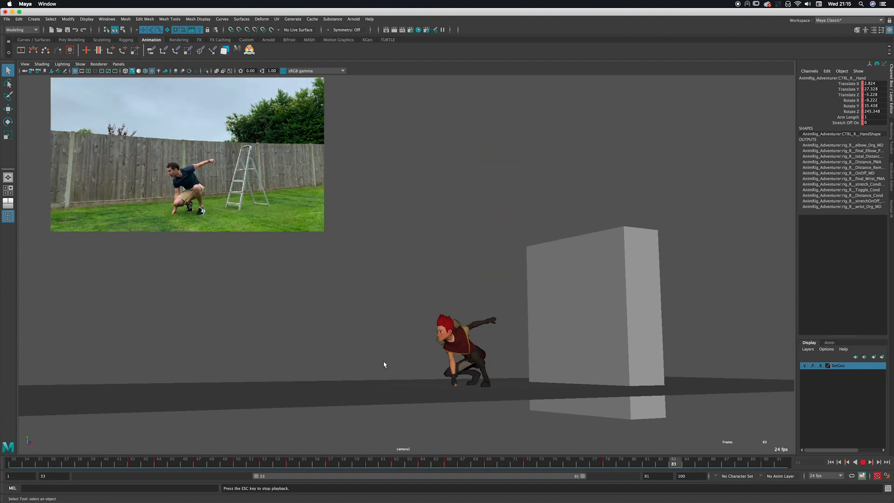
key(Escape)
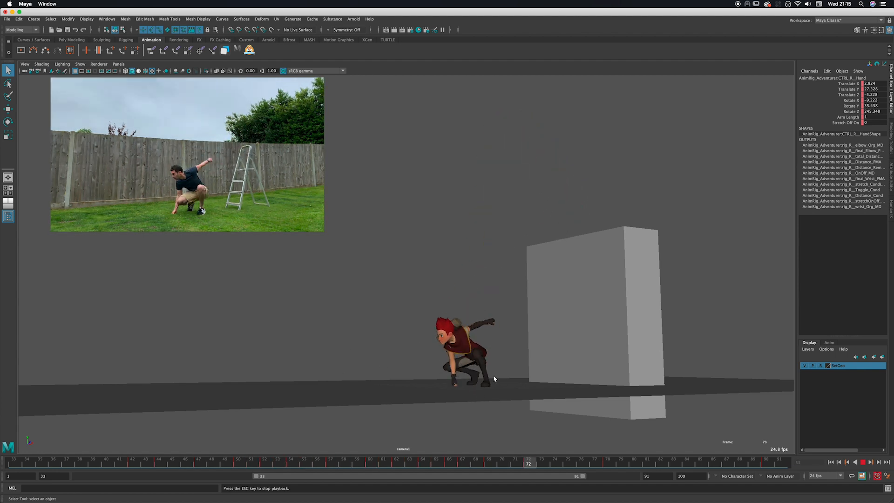
key(alt+v)
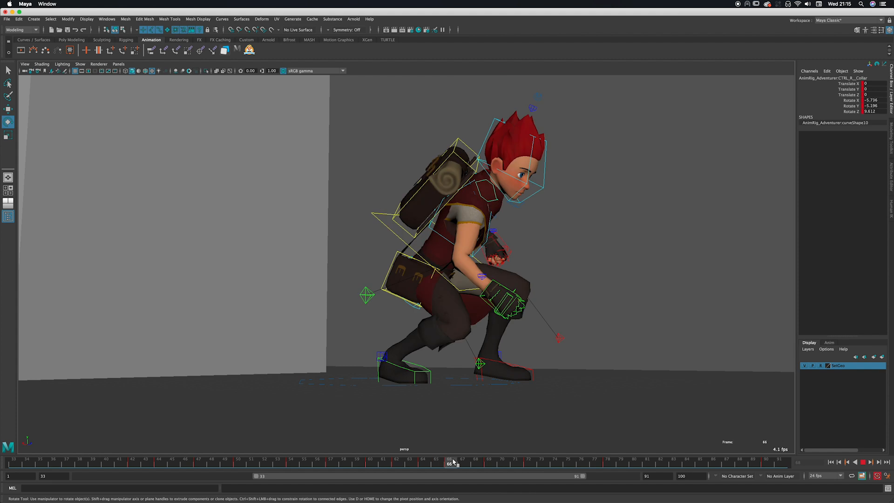
At frame 69, rotate the right collar control to about -7.803, 37.882, 10.339 and check frames 66 to 67
drag(428, 463, 488, 462)
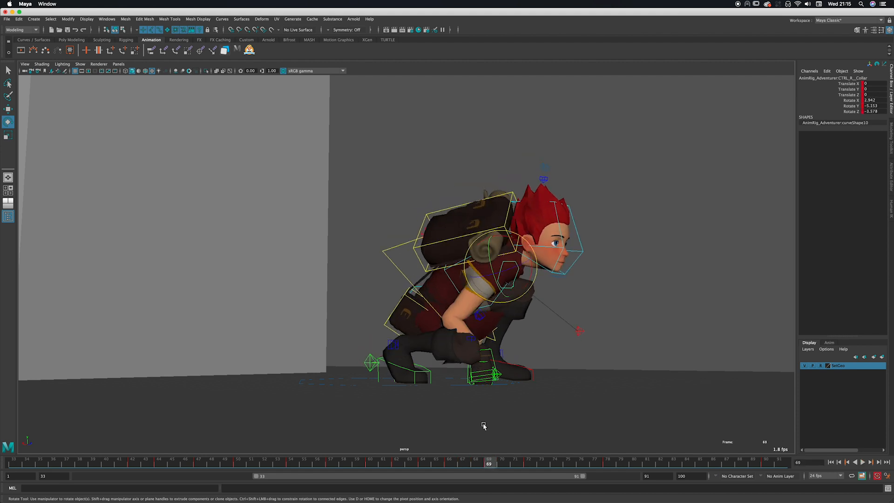
drag(518, 247, 511, 302)
alt+drag(491, 395, 489, 413)
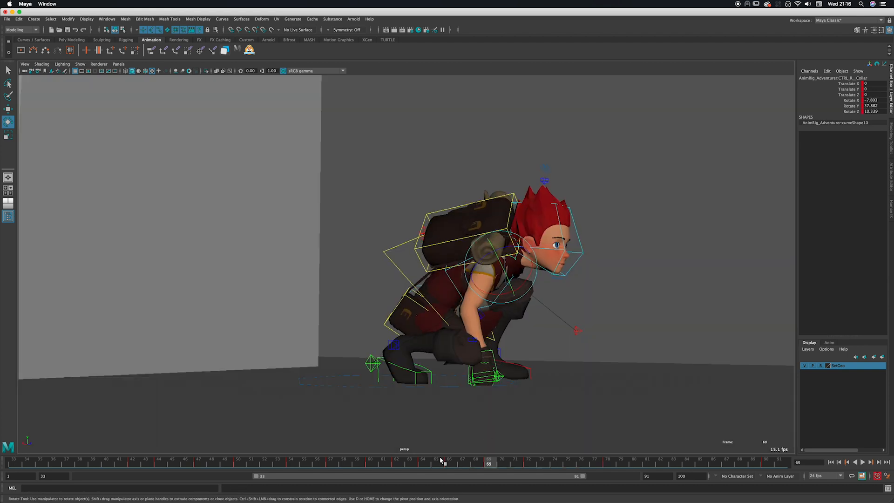
mouse_move(441, 461)
mouse_down()
mouse_move(475, 462)
mouse_move(463, 463)
mouse_up()
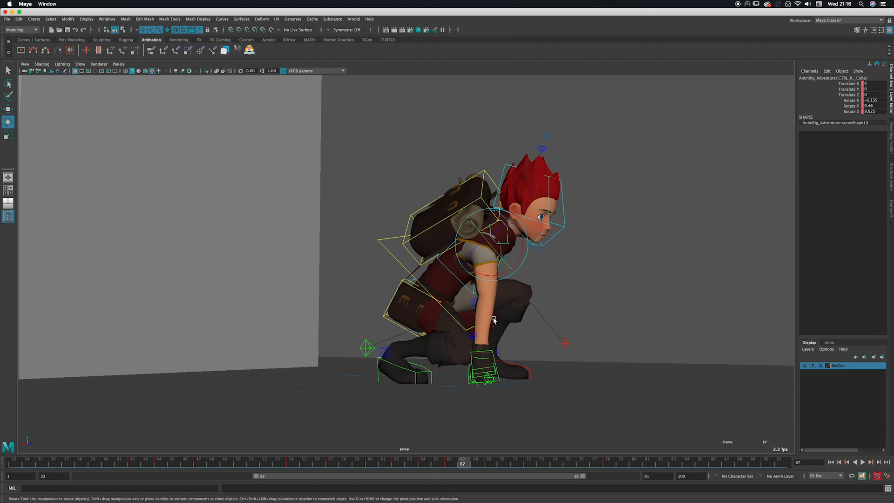
key(r)
key(period)
key(s)
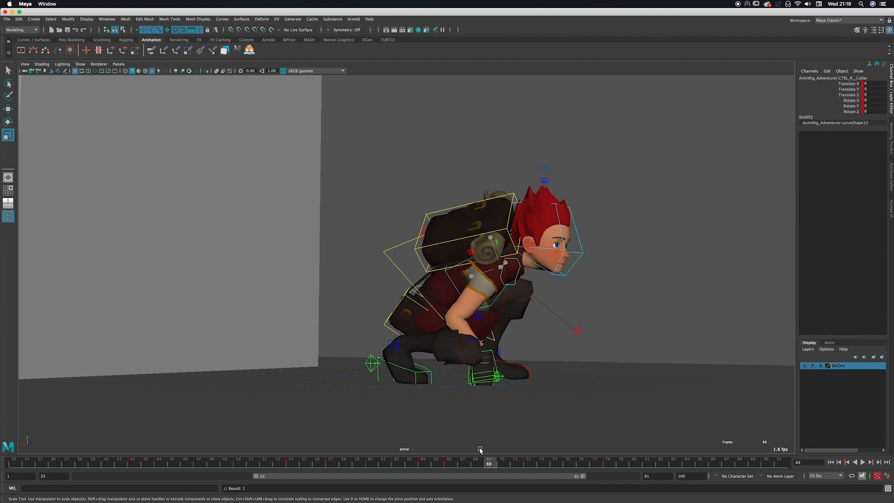
key(ctrl+z)
At frame 67, adjust the right collar control's rotation and play back the landing frames
mouse_move(482, 462)
mouse_down()
mouse_move(439, 463)
mouse_move(465, 466)
mouse_up()
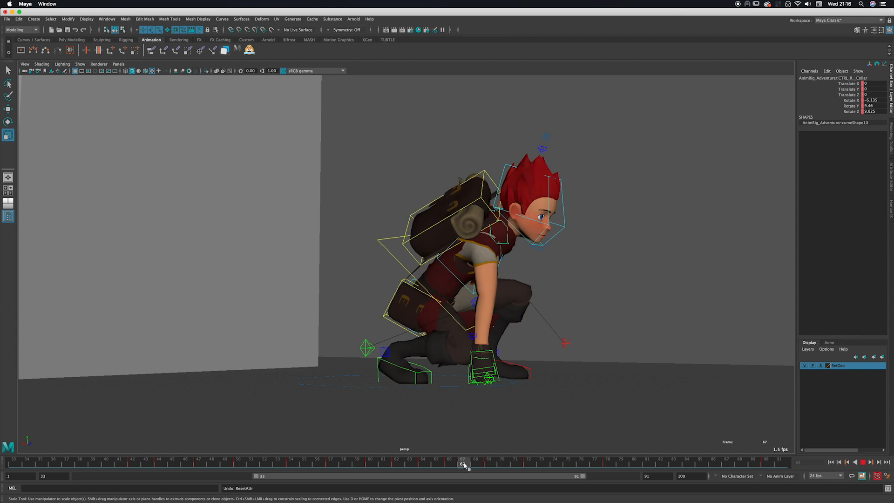
key(e)
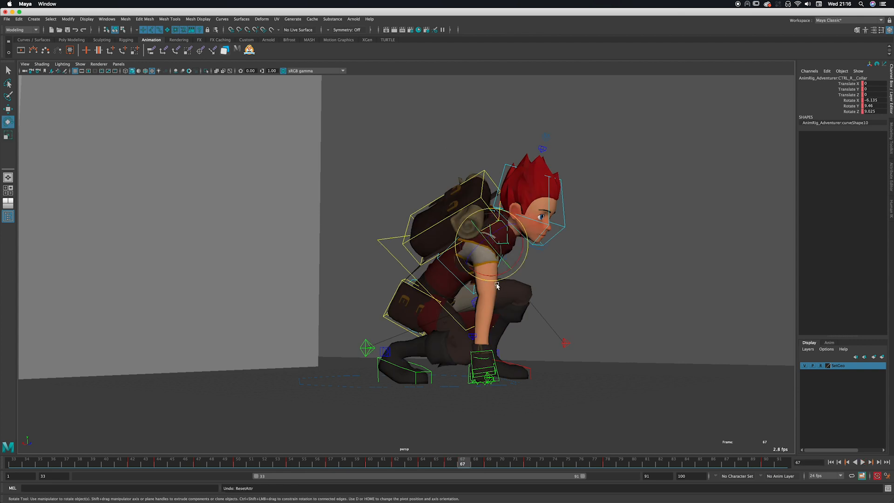
key(alt+r)
mouse_move(493, 302)
alt+mouse_down()
mouse_move(469, 306)
mouse_move(510, 304)
mouse_move(493, 308)
alt+mouse_up()
key(alt+v)
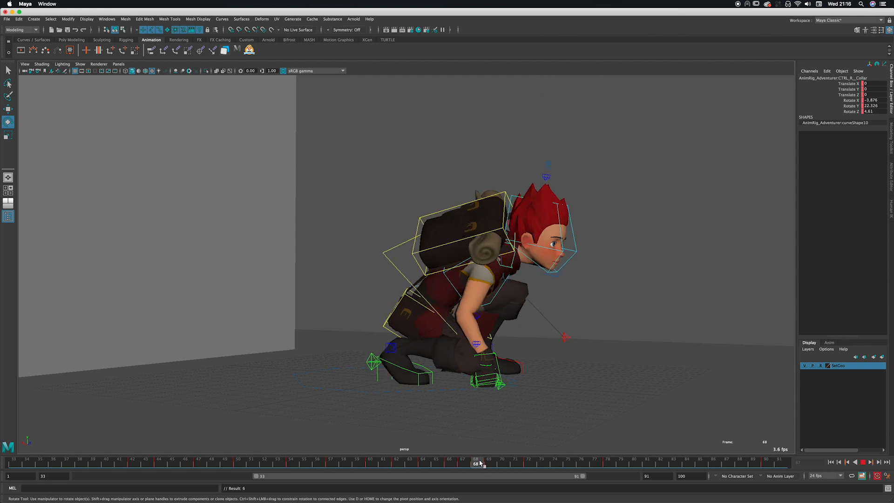
At frame 68, rotate the right collar control to about -10.475, 32.574, 11.389 and check the motion from frame 66 to 69
drag(507, 256, 515, 258)
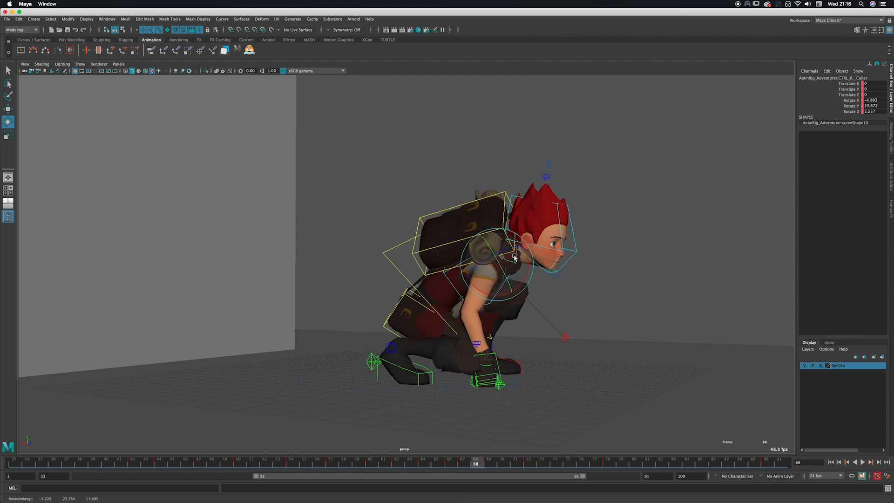
key(alt+v)
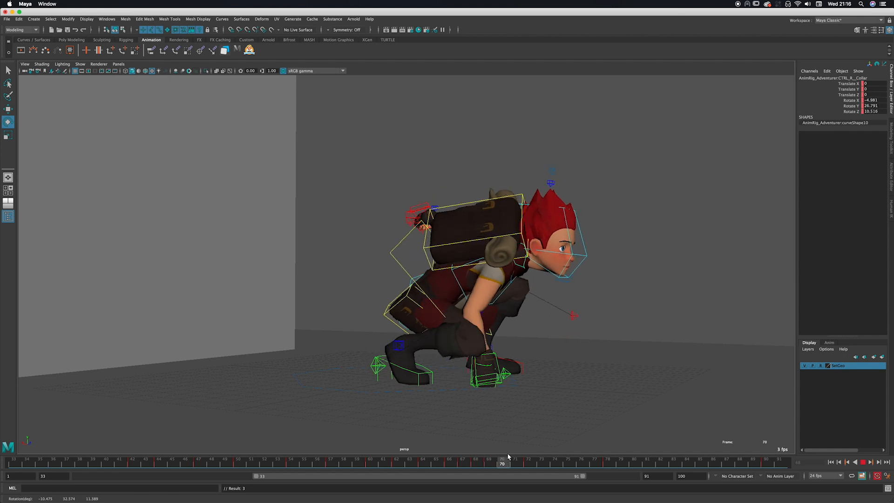
click(455, 464)
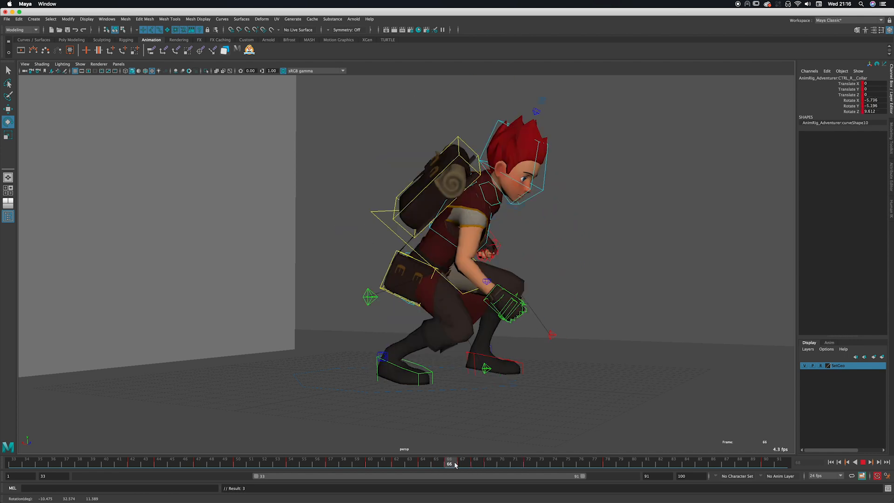
drag(456, 465, 490, 463)
Scrub through the landing up to frame 72 from front and side angles, examining the right shoulder and planted hand
alt+drag(496, 421, 476, 425)
drag(435, 461, 478, 458)
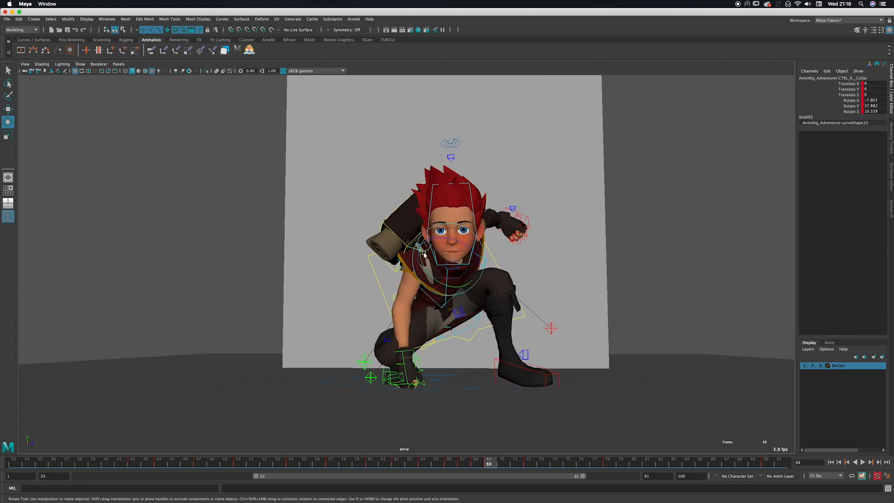
drag(440, 462, 481, 460)
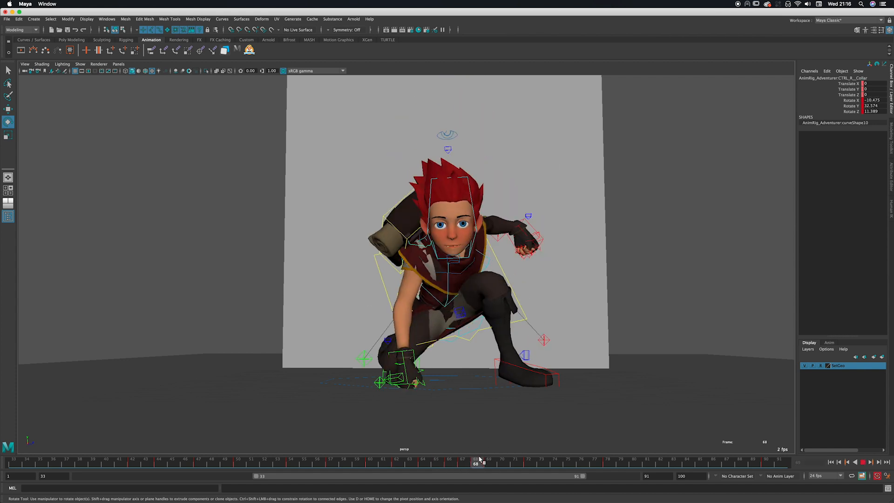
alt+drag(399, 341, 446, 336)
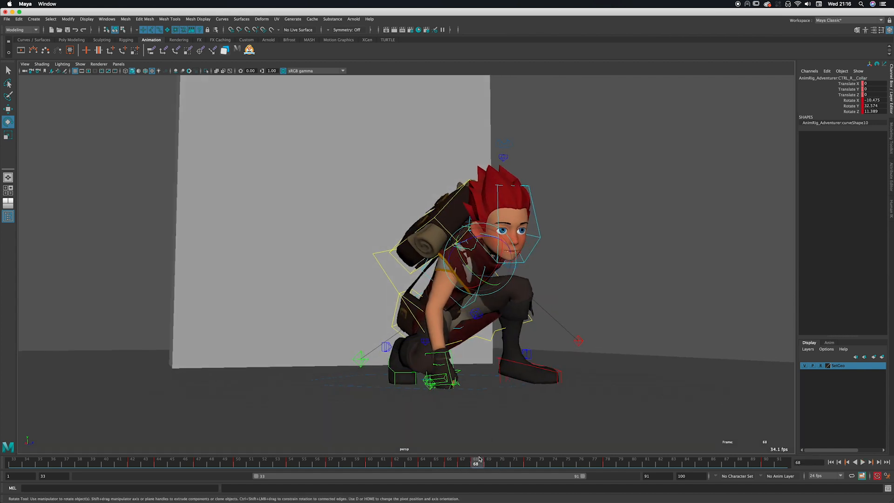
mouse_move(479, 460)
mouse_down()
mouse_move(499, 461)
mouse_move(476, 460)
mouse_move(490, 461)
mouse_up()
alt+drag(505, 413, 455, 425)
drag(421, 463, 493, 450)
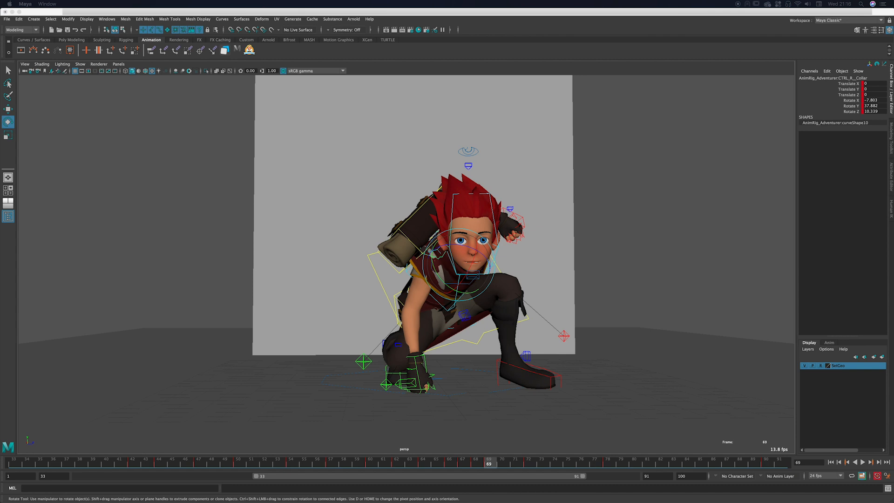
drag(397, 463, 527, 452)
Select the right hand control, check its motion into the landing, and go to its ground contact at frame 67
click(416, 368)
key(w)
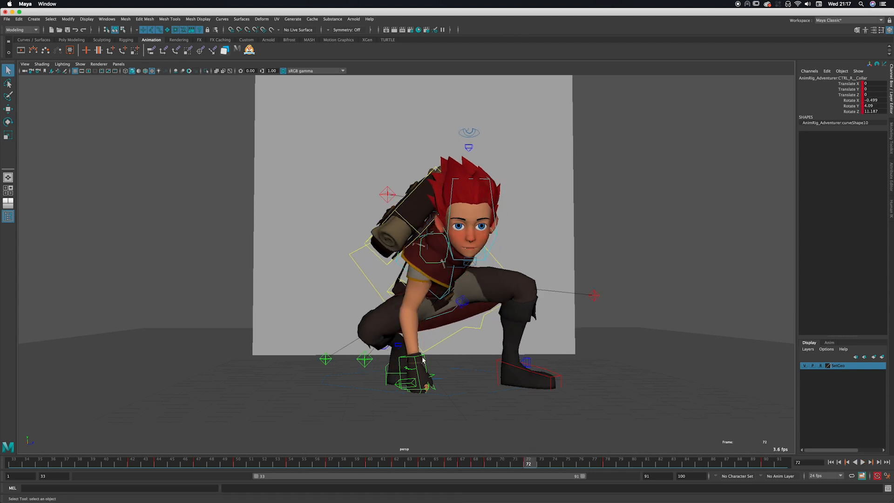
key(super+z)
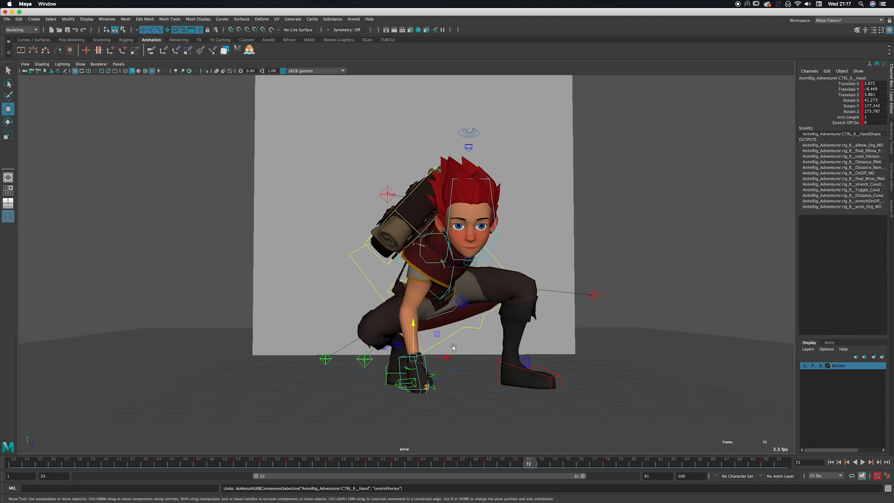
alt+middle_drag(453, 348, 446, 329)
alt+right_drag(446, 328, 402, 344)
key(alt+v)
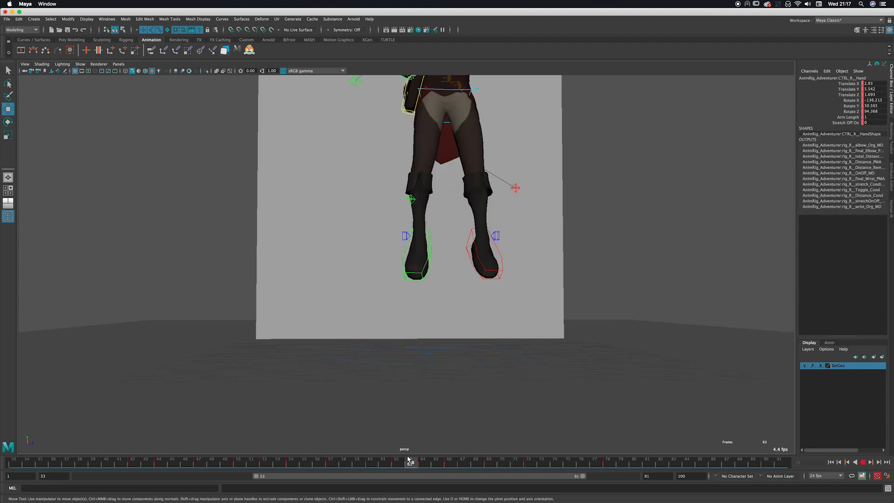
click(465, 454)
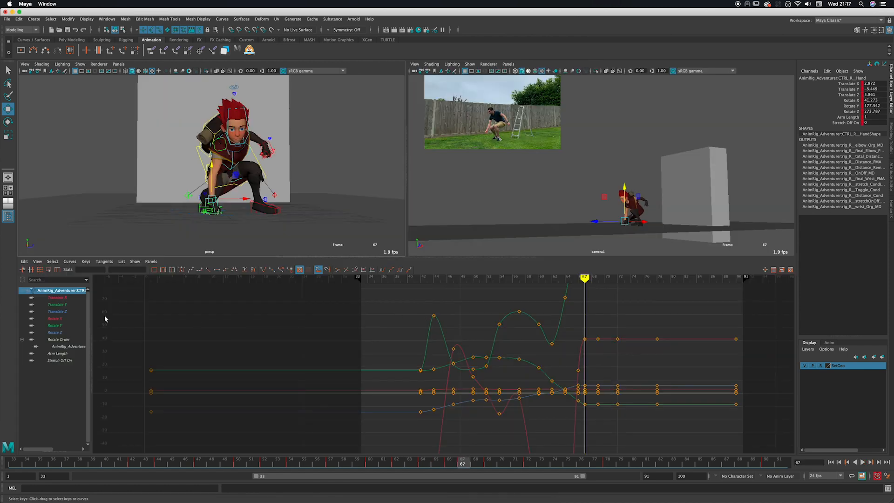
Isolate the right hand's Translate X curve and select its keys from frame 67 onward
click(57, 297)
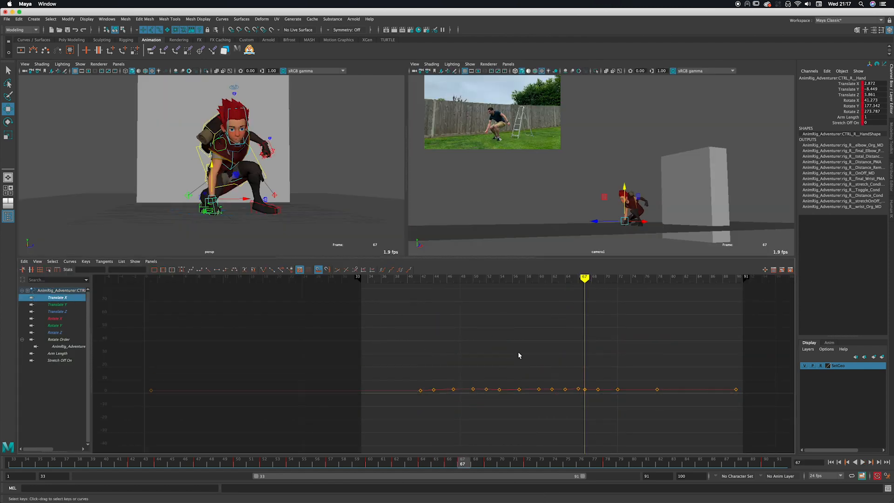
key(f)
alt+middle_drag(523, 360, 429, 362)
drag(480, 351, 598, 371)
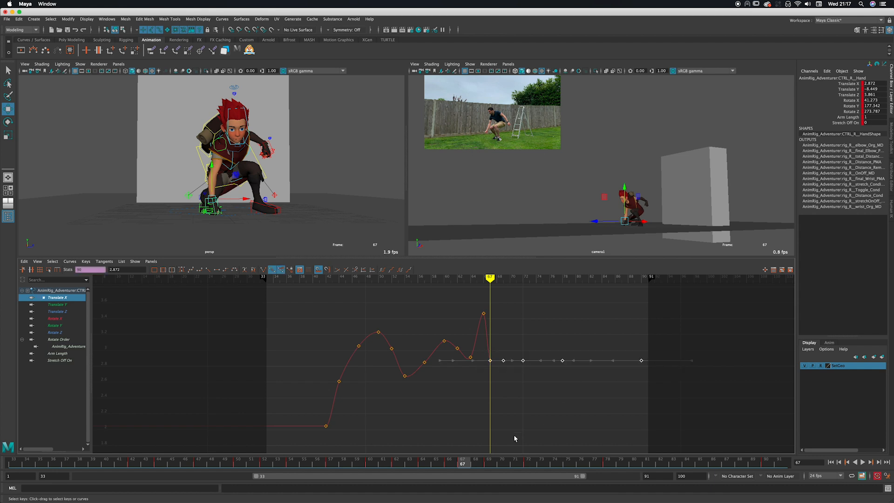
mouse_move(461, 463)
mouse_down()
mouse_move(397, 463)
mouse_move(449, 465)
mouse_up()
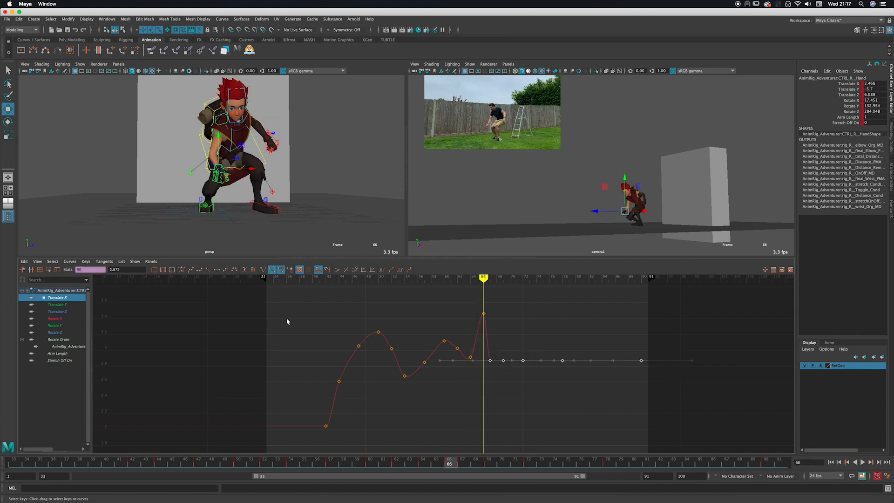
click(459, 463)
drag(475, 349, 681, 378)
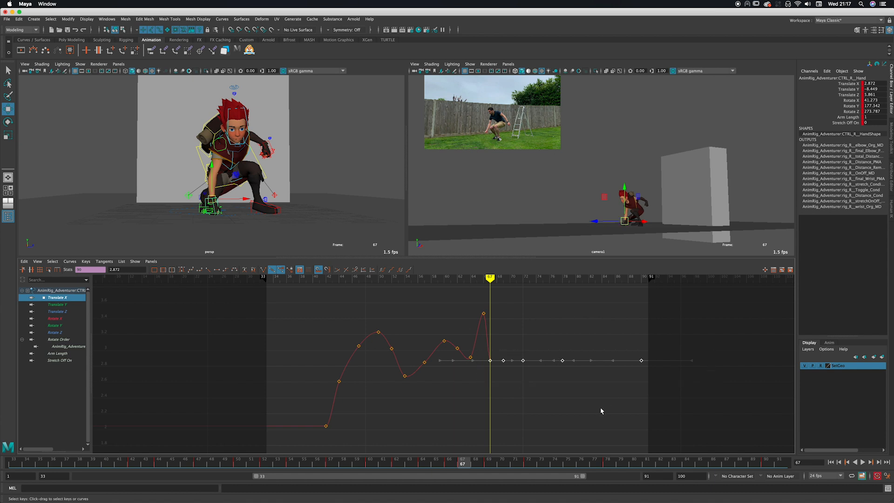
Raise the selected Translate X keys from frame 67 onward to 4.22 and check the planted hand through frame 72
shift+middle_drag(595, 386, 565, 350)
key(alt+v)
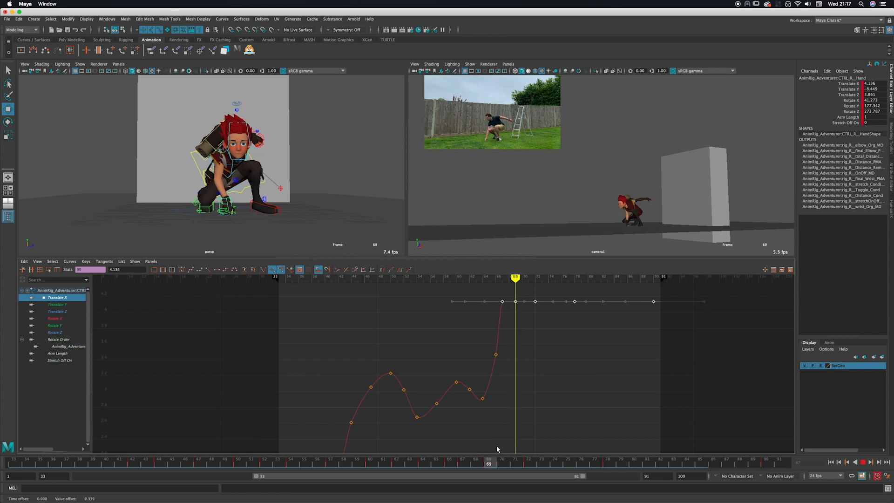
key(alt+v)
shift+middle_drag(526, 348, 526, 341)
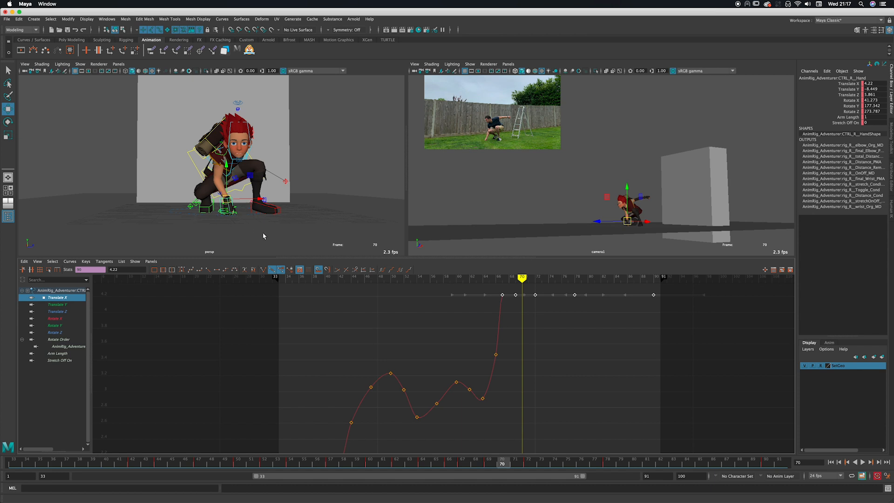
drag(425, 465, 528, 464)
alt+drag(230, 204, 251, 198)
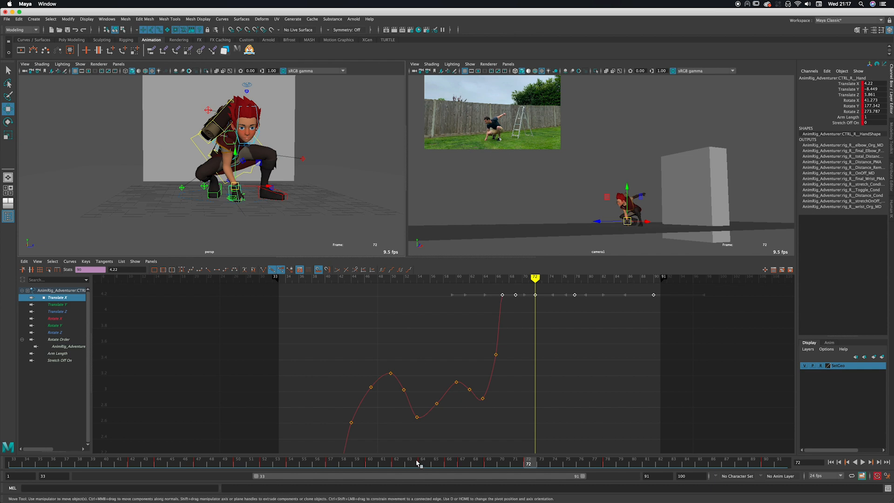
Raise the right hand's Translate Z keys from frame 67 onward to 6.595
drag(419, 463, 550, 462)
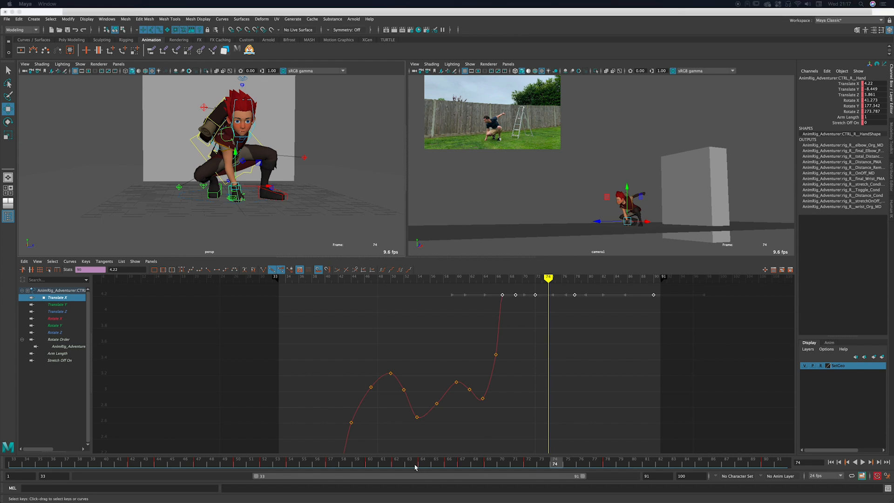
drag(416, 468, 542, 462)
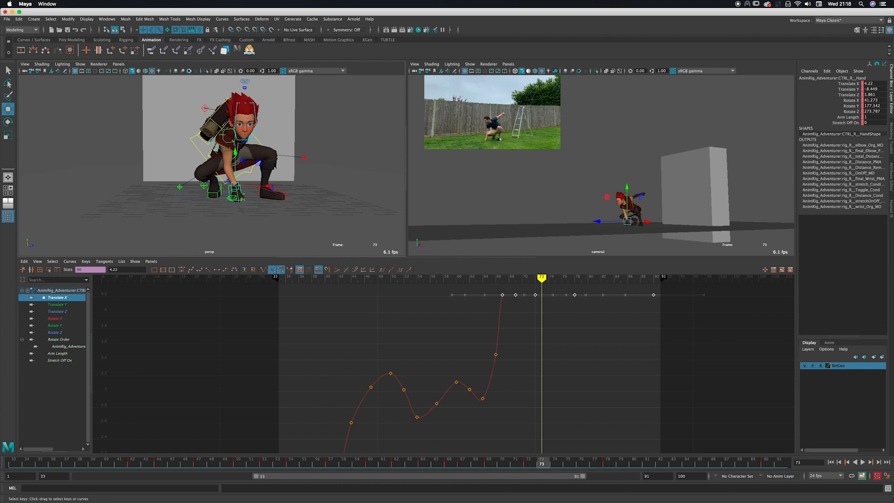
drag(441, 465, 503, 461)
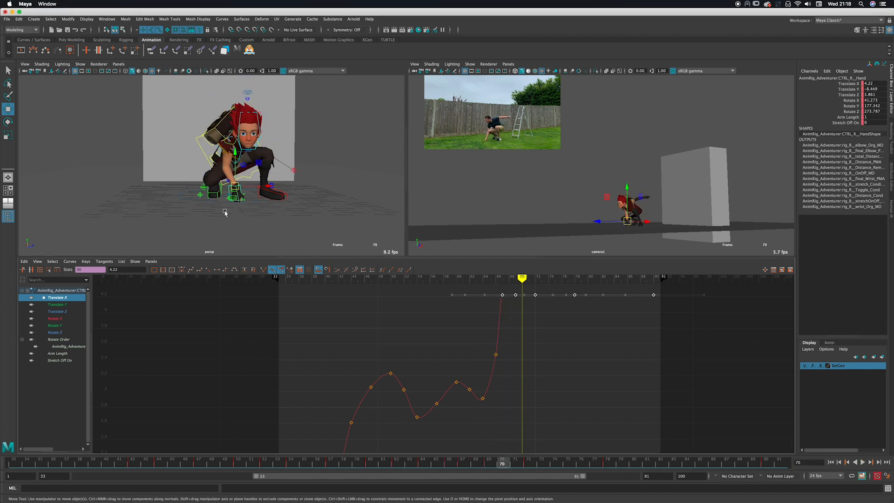
click(75, 311)
key(f)
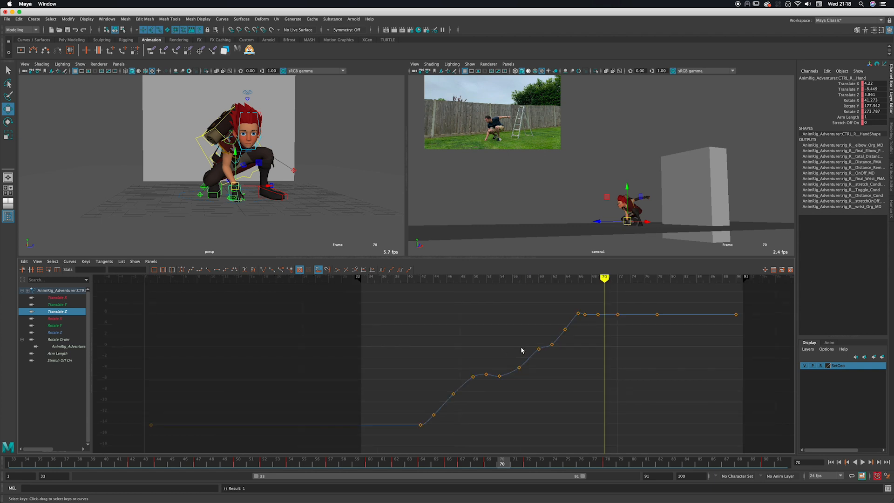
alt+middle_drag(577, 338, 507, 372)
drag(509, 343, 708, 370)
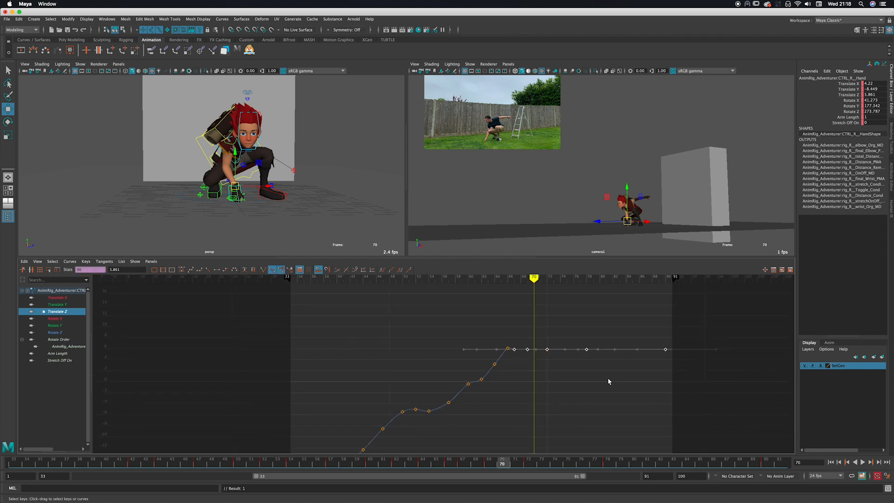
middle_drag(604, 363, 602, 351)
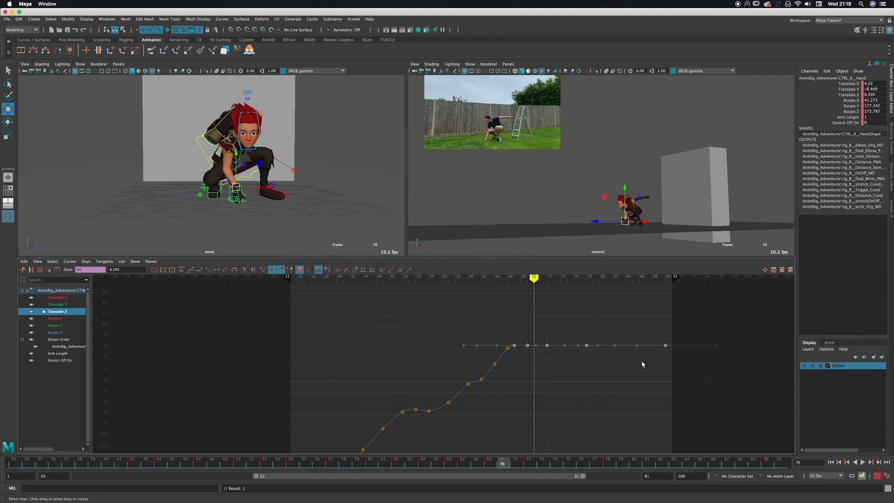
Play back and scrub the jump in the enlarged camera view, comparing the right hand's approach and planted landing with the video reference
drag(447, 461, 524, 452)
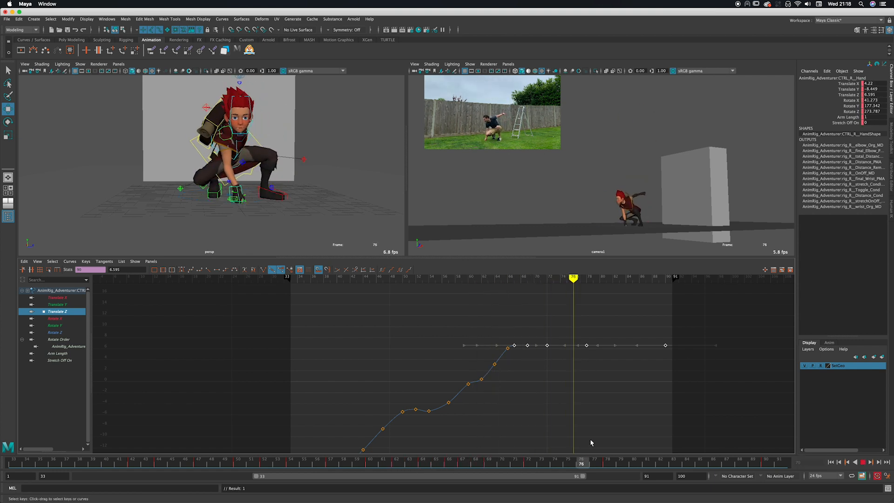
key(alt+v)
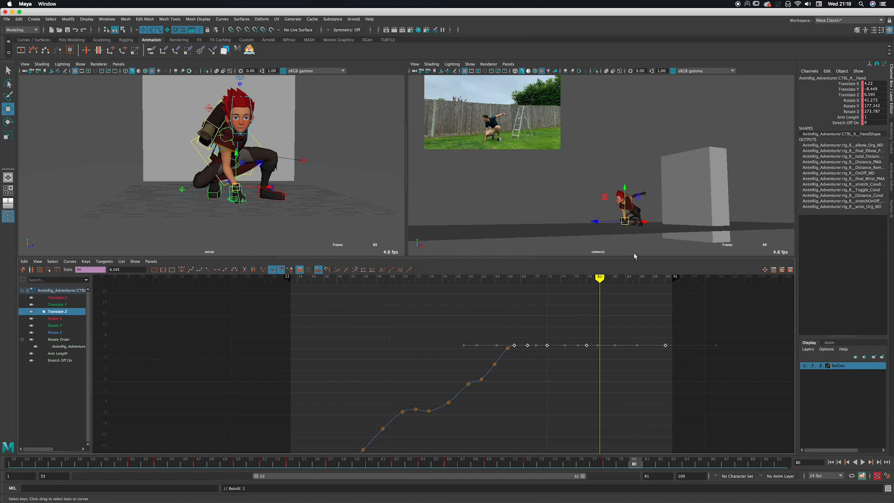
key(space)
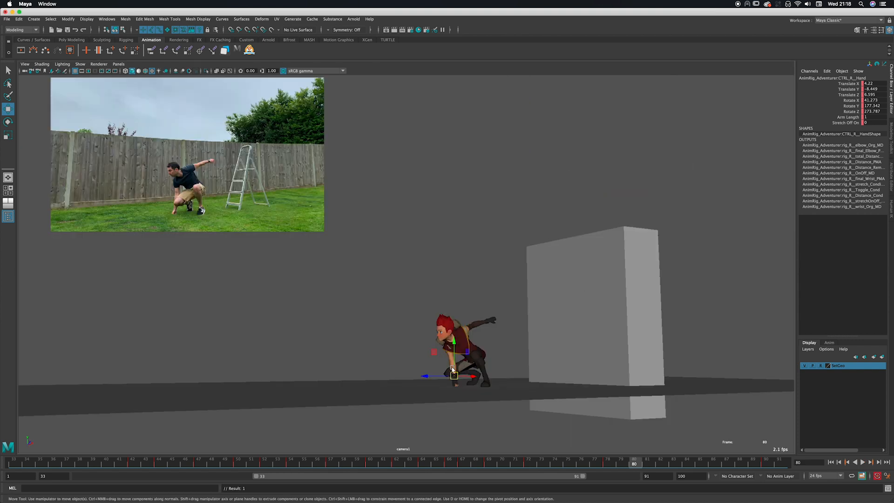
key(alt+v)
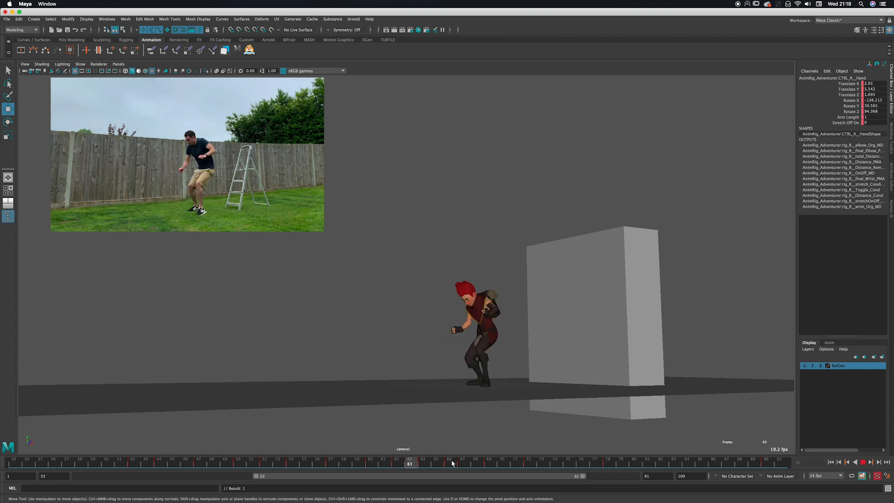
key(alt+v)
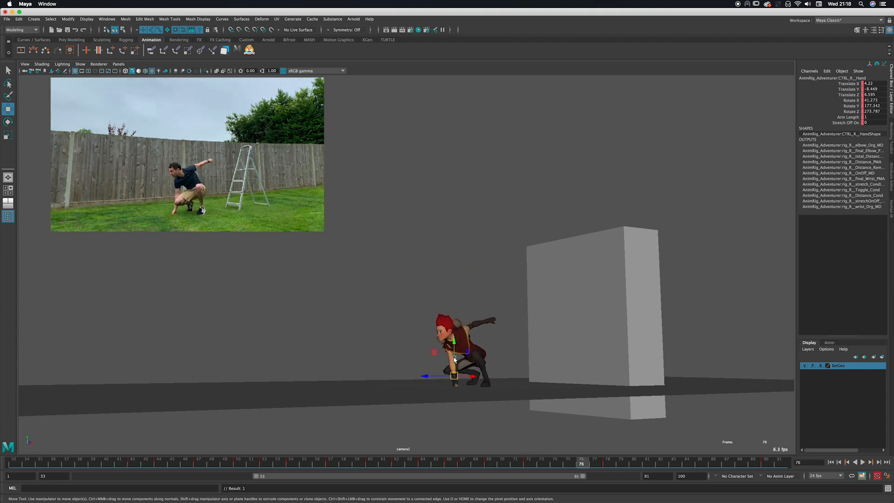
drag(441, 467, 555, 464)
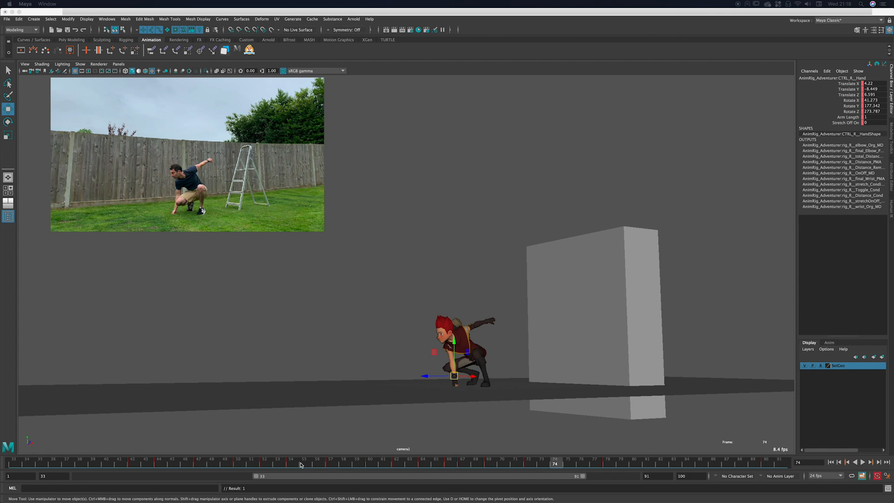
click(301, 465)
click(863, 460)
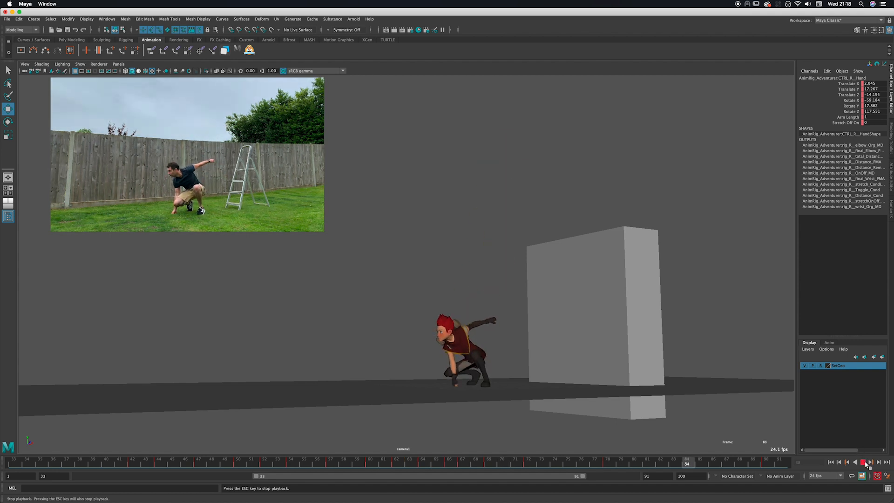
click(863, 462)
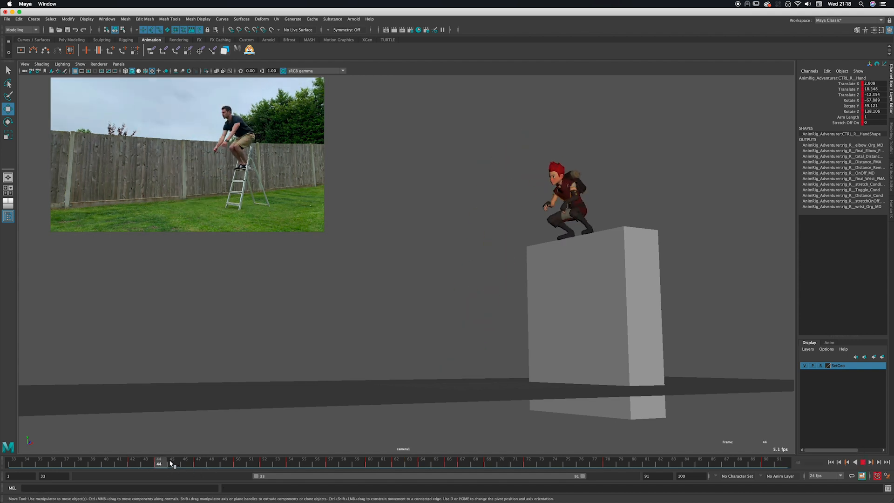
drag(171, 464, 443, 440)
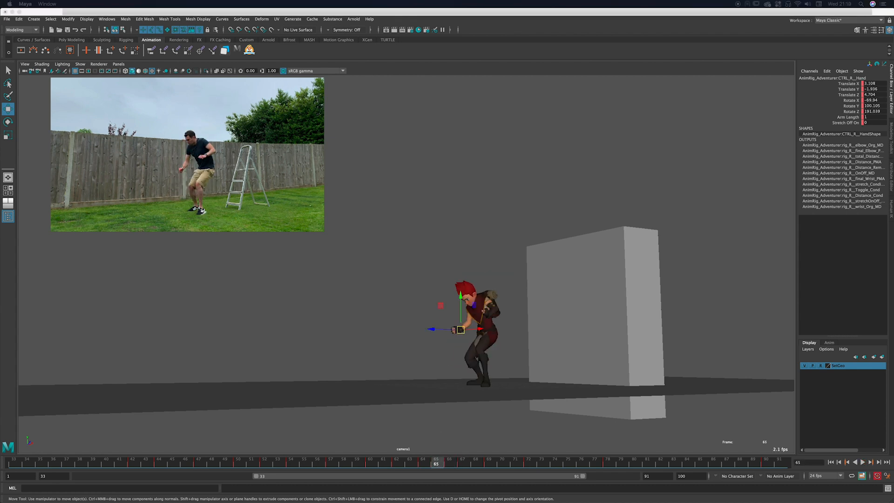
Rotate the right hand control at frame 65, as the hand heads toward the ground
click(454, 322)
key(super+z)
drag(397, 466, 437, 464)
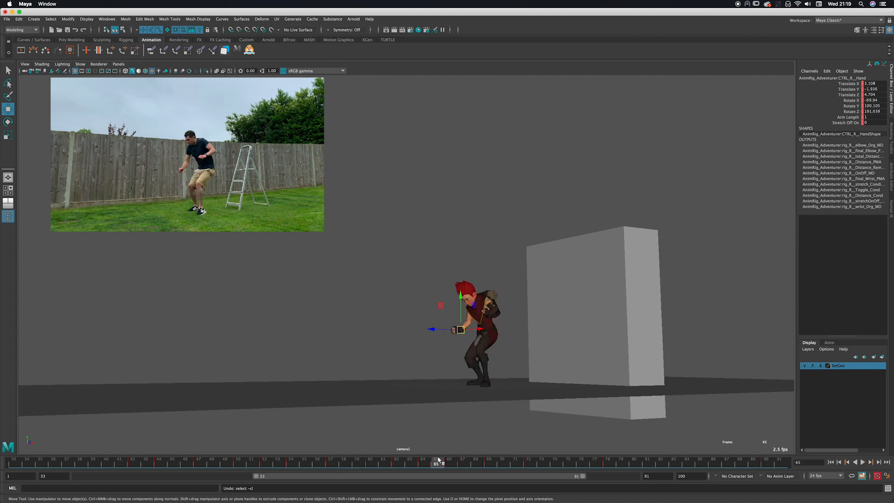
key(e)
drag(442, 344, 450, 359)
At frame 66, move the right hand to Translate Y -5.897 and Z 5.619, and rotate it to 16.712, 142.091, 274.062
drag(406, 466, 451, 460)
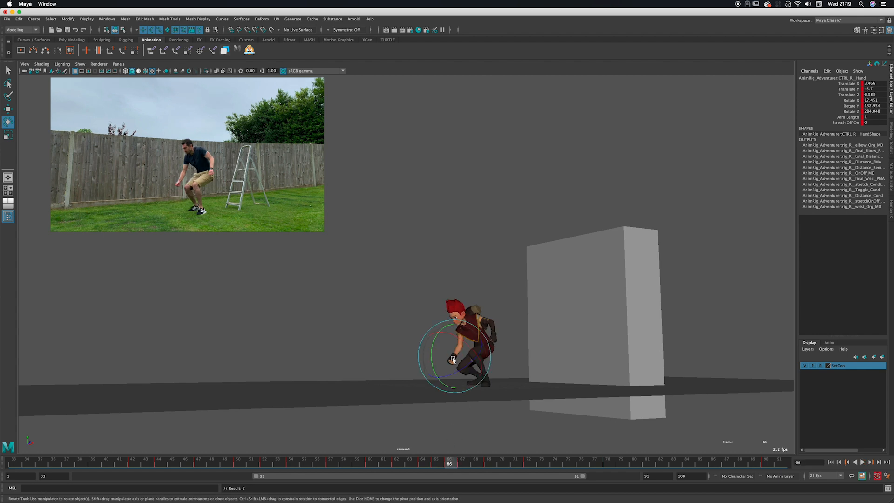
drag(453, 359, 438, 338)
key(w)
key(e)
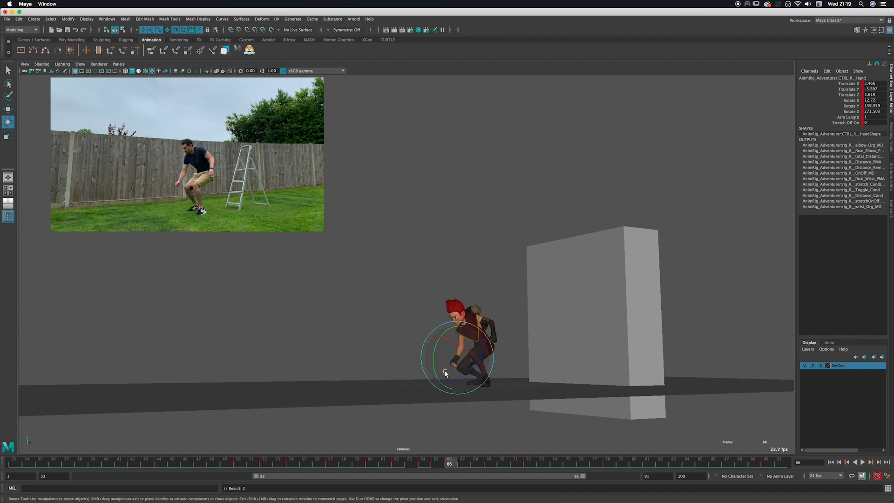
drag(446, 372, 447, 372)
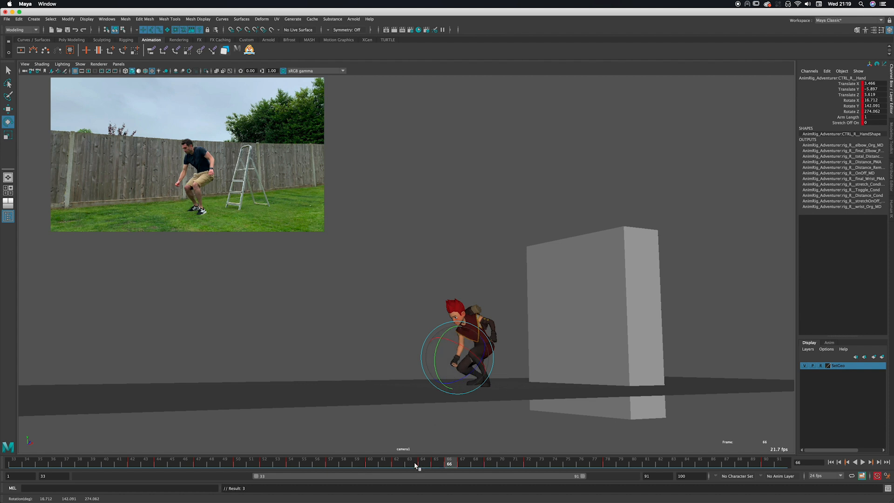
drag(403, 466, 436, 461)
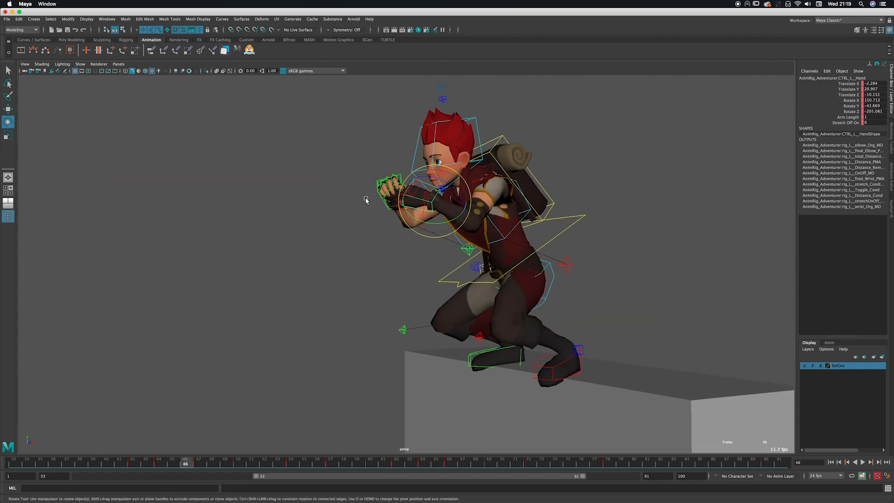
Scrub the frames up to 46 in the close perspective view and examine how the left hand rises before takeoff
alt+middle_drag(366, 200, 363, 192)
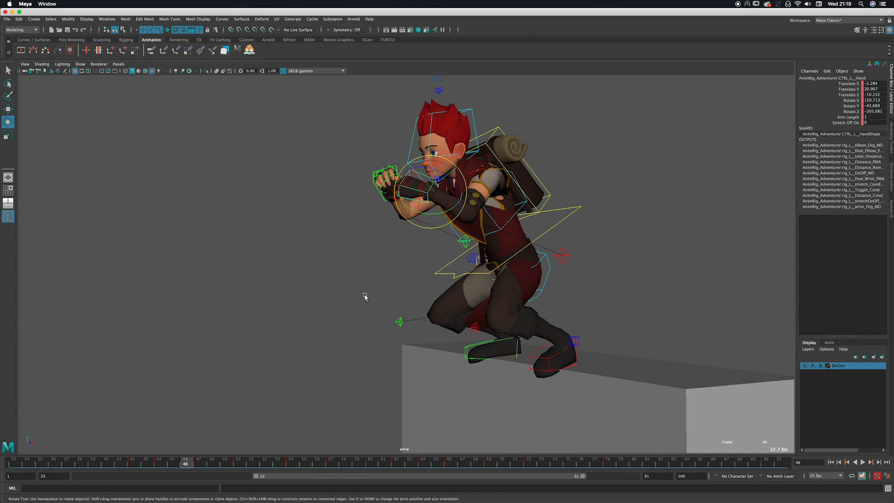
drag(135, 461, 186, 461)
key(q)
alt+drag(405, 211, 419, 196)
key(w)
drag(148, 465, 187, 464)
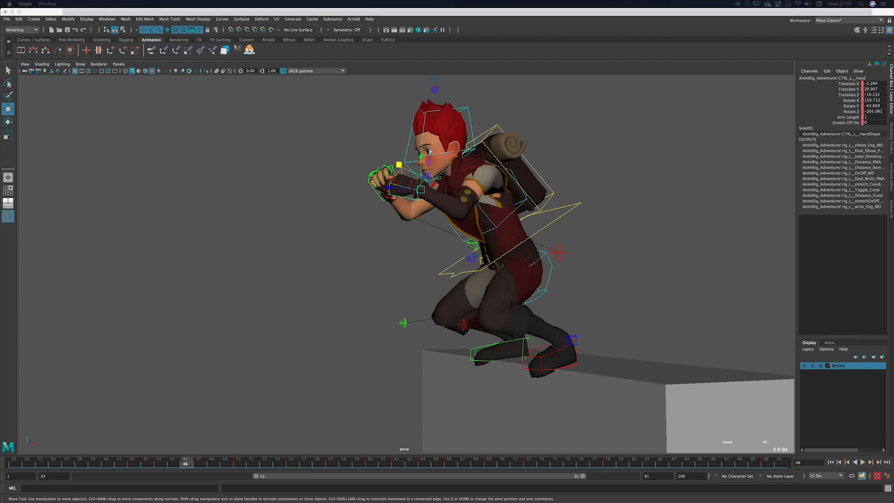
drag(138, 466, 172, 465)
Give all of the left hand's curve keys at frame 42 flat tangents in the Graph Editor
key(space)
alt+middle_drag(370, 351, 439, 314)
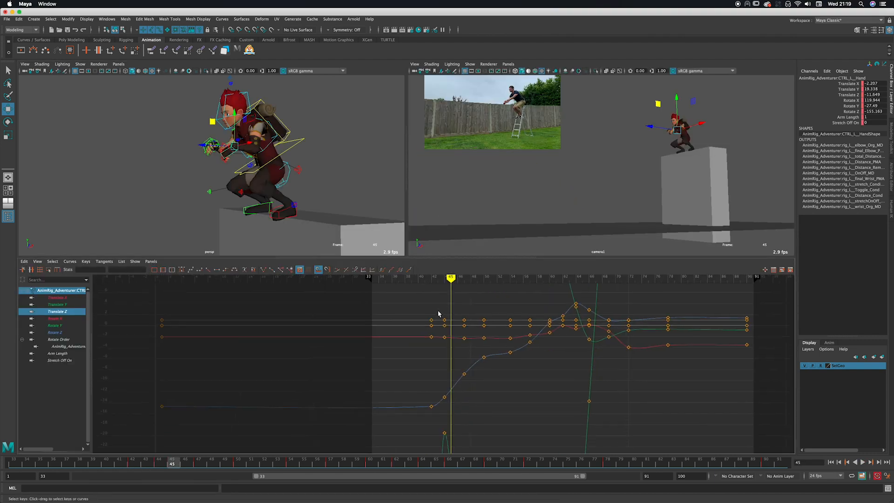
alt+shift+right_drag(439, 314, 443, 385)
drag(434, 341, 412, 437)
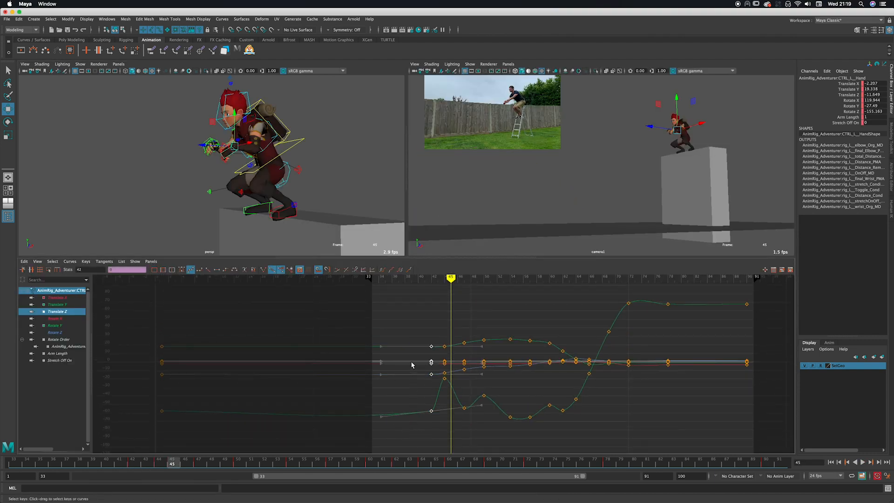
click(217, 269)
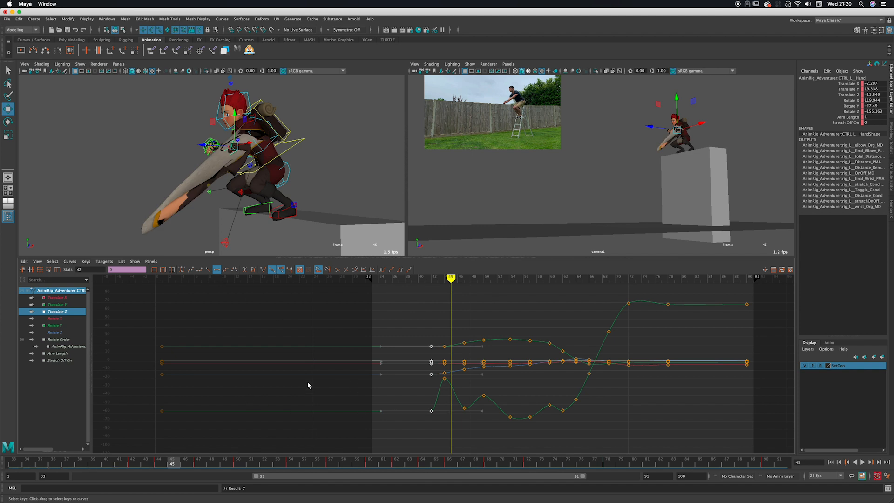
Shift the left hand's keys at frames 42, 44 and 47 one frame later on all curves
alt+middle_drag(378, 383, 340, 386)
mouse_move(172, 462)
mouse_down()
mouse_move(132, 463)
mouse_move(200, 466)
mouse_move(146, 465)
mouse_move(191, 469)
mouse_up()
alt+middle_drag(377, 348, 405, 337)
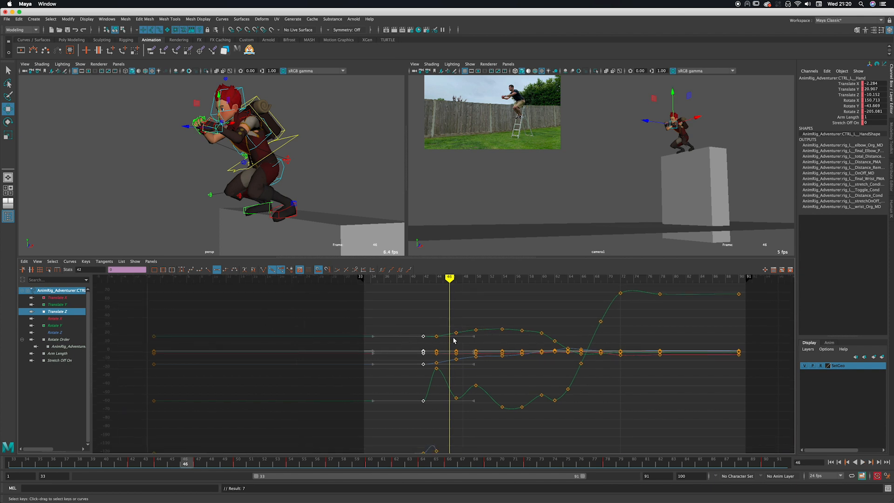
alt+shift+right_drag(452, 338, 450, 361)
drag(460, 322, 407, 427)
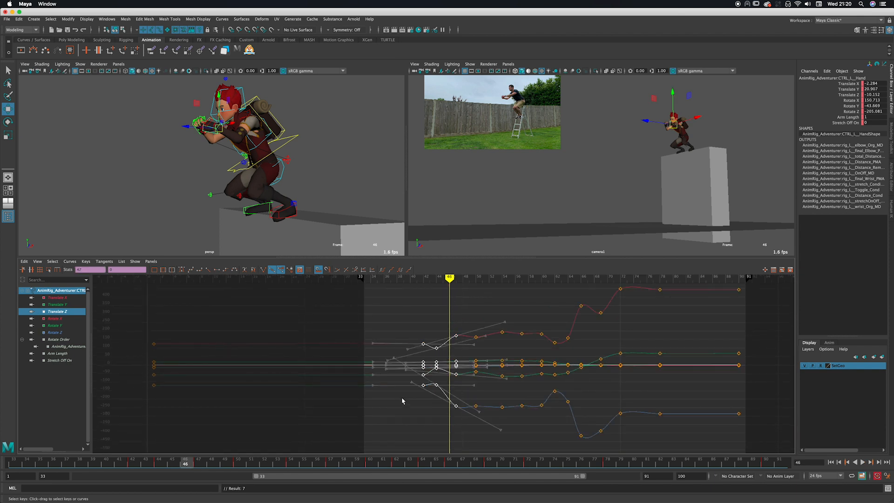
shift+middle_drag(420, 395, 419, 392)
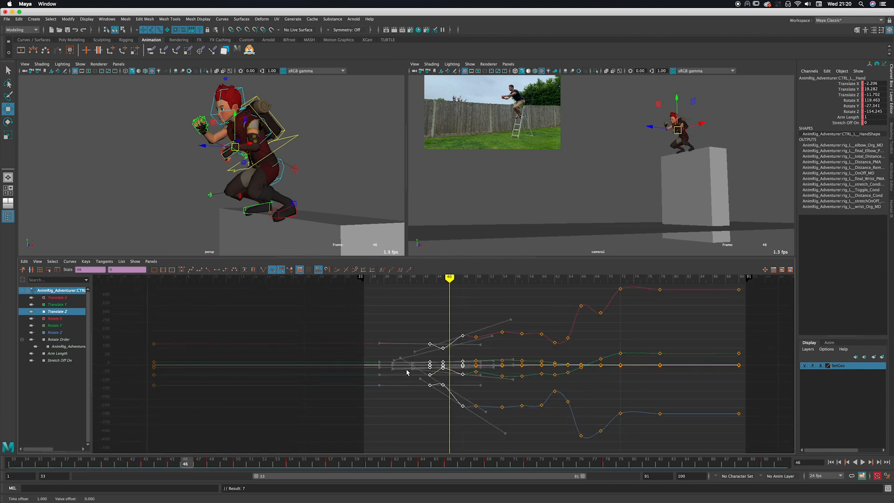
Try shifting the selected left hand keys one more frame later, and undo that extra shift
mouse_move(164, 463)
mouse_down()
mouse_move(144, 463)
mouse_move(159, 463)
mouse_up()
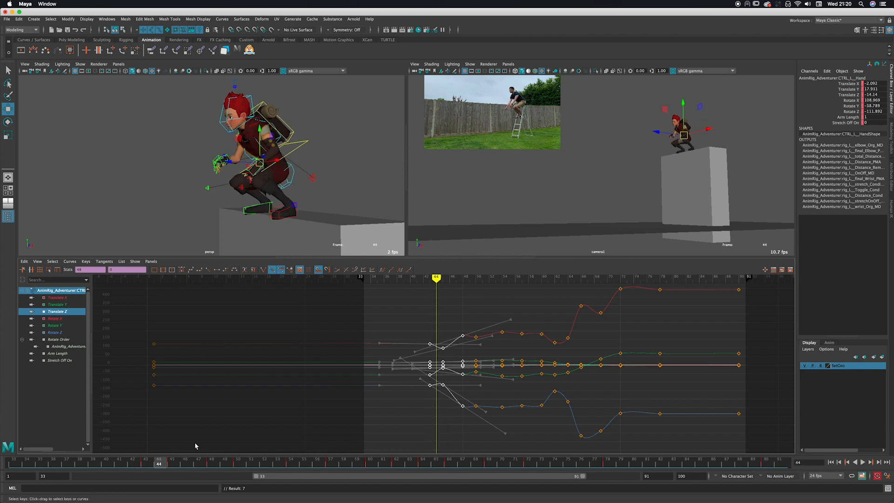
alt+middle_drag(421, 360, 395, 355)
alt+right_drag(396, 355, 427, 353)
alt+middle_drag(402, 349, 450, 345)
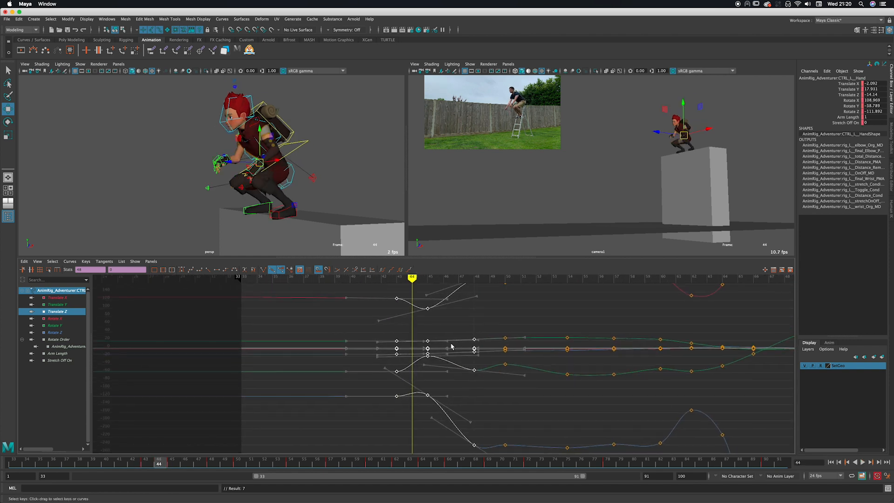
alt+right_drag(450, 345, 423, 348)
alt+middle_drag(390, 348, 404, 361)
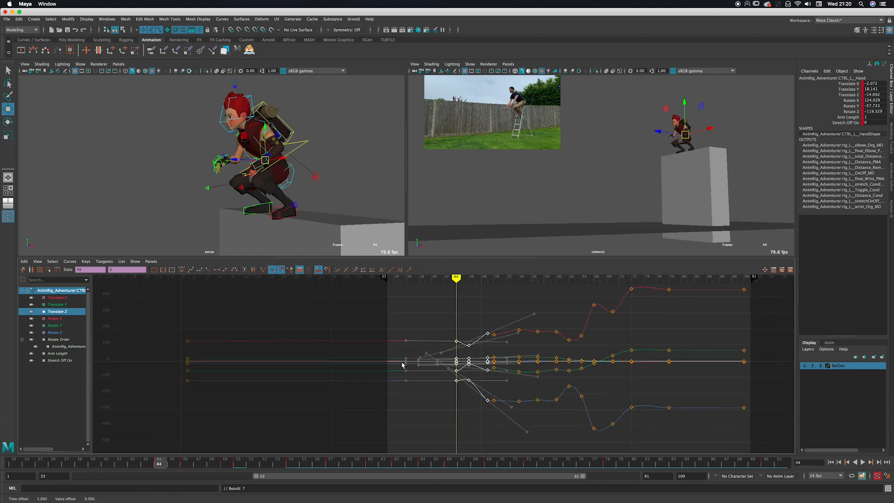
key(a)
key(z)
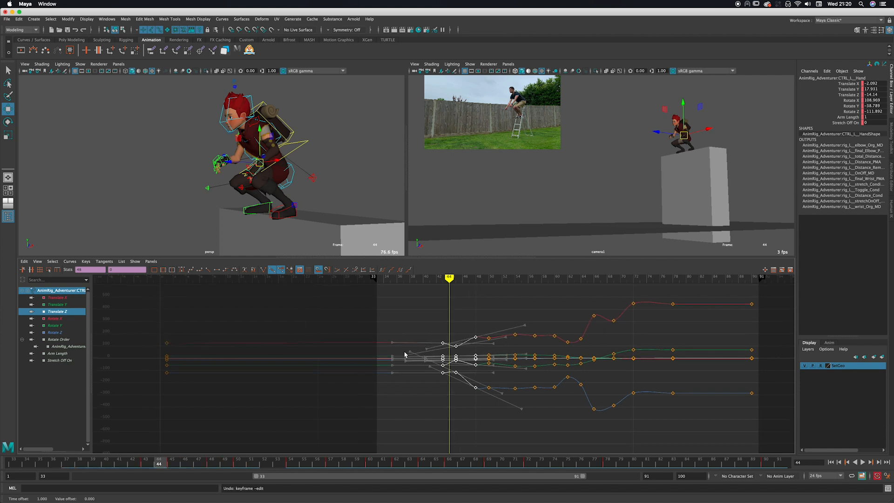
Scrub and play back the takeoff in the enlarged camera view, comparing the left hand's timing with the video reference
drag(185, 456, 239, 429)
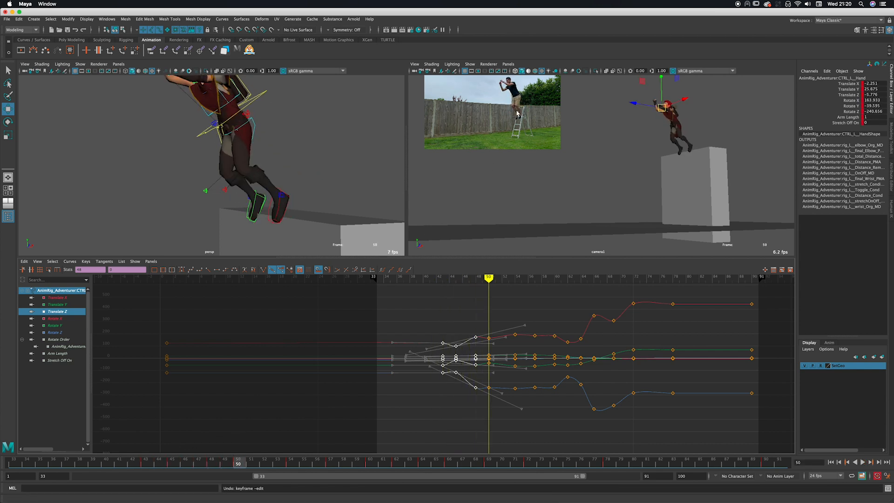
key(space)
key(alt+v)
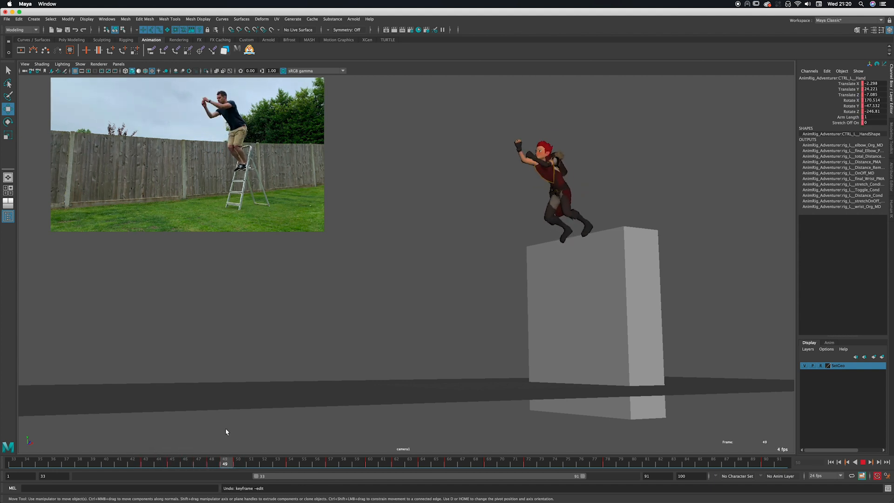
key(alt+v)
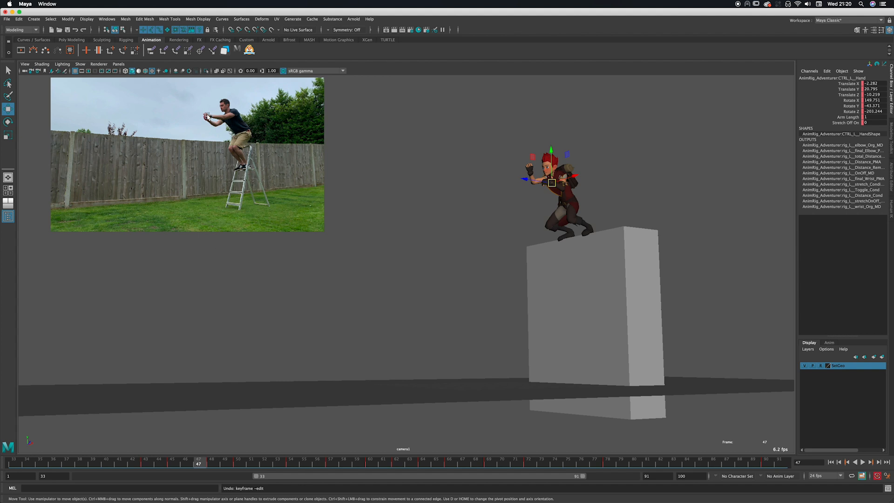
Rotate the left hand control at frame 48 to about 203, -51, -279 degrees, comparing the takeoff with the reference
key(alt+v)
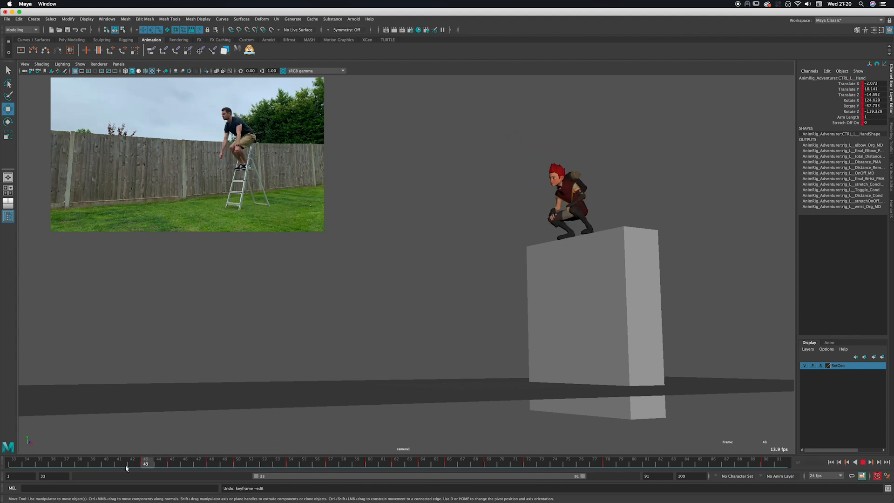
click(870, 464)
click(864, 463)
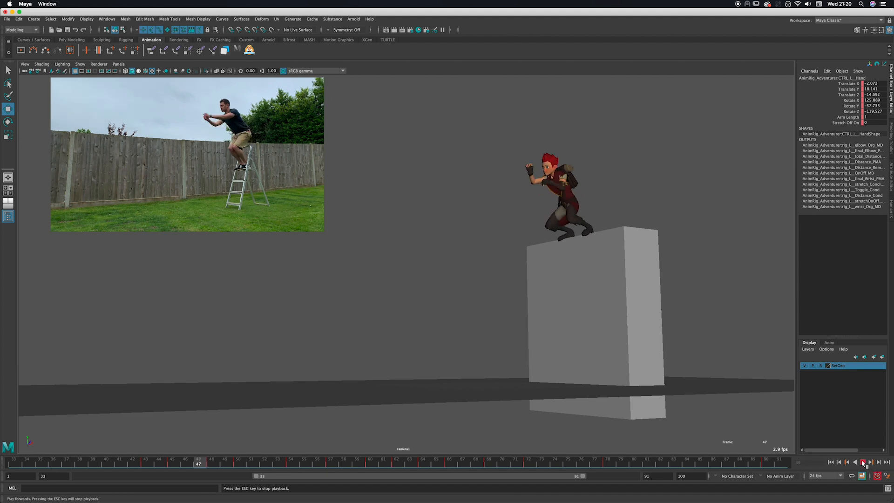
click(864, 463)
drag(136, 461, 199, 457)
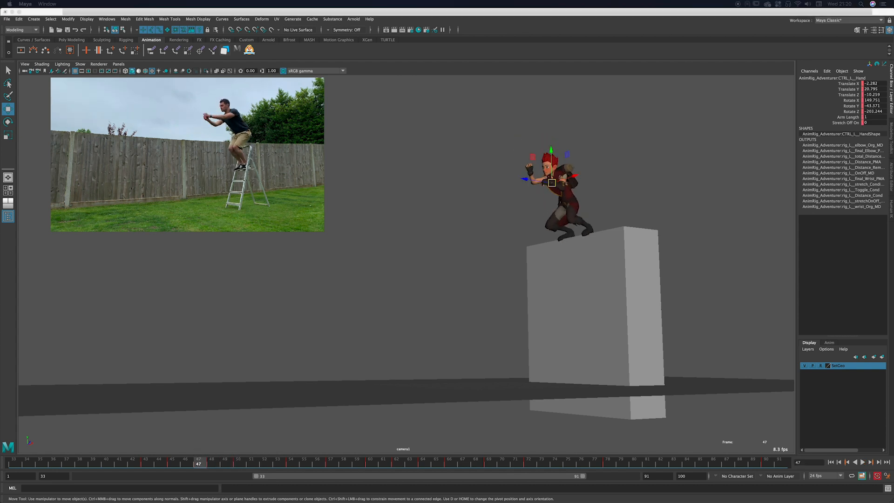
drag(172, 463, 212, 463)
key(e)
drag(555, 159, 567, 165)
drag(153, 466, 212, 461)
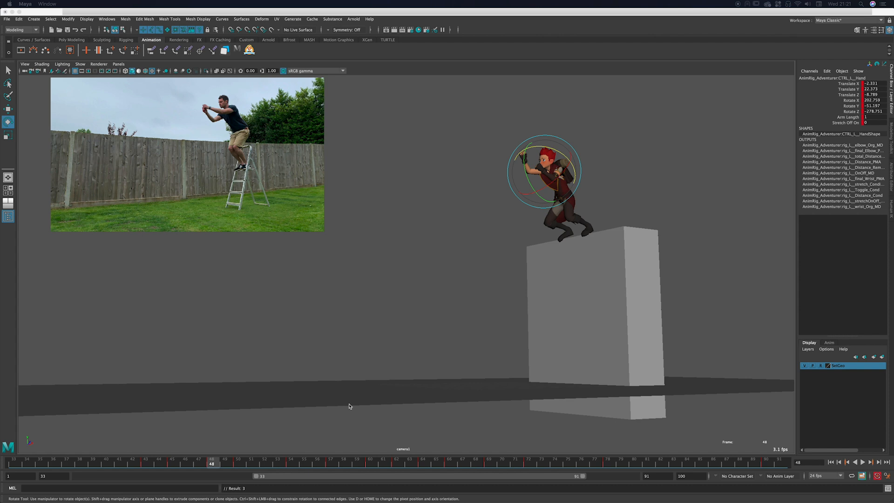
drag(154, 464, 210, 464)
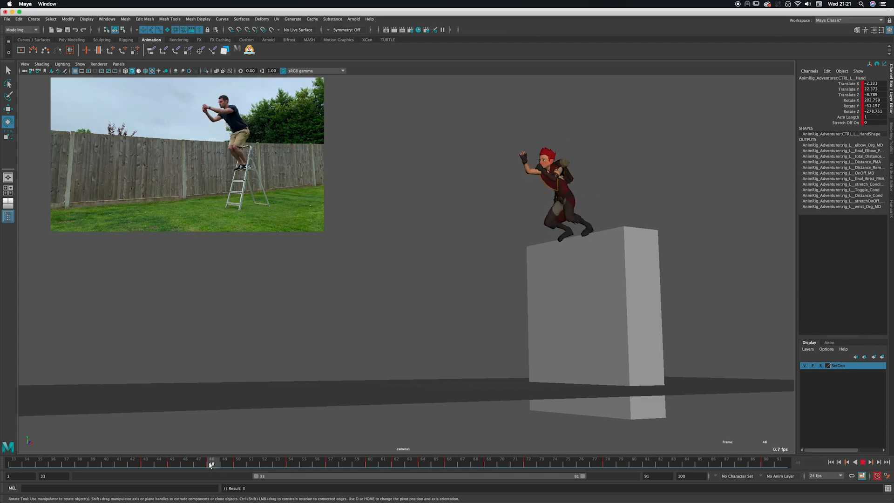
Raise the left hand control at frame 48 to about Translate Y 23.4, and review the takeoff motion
key(w)
drag(538, 171, 538, 163)
key(e)
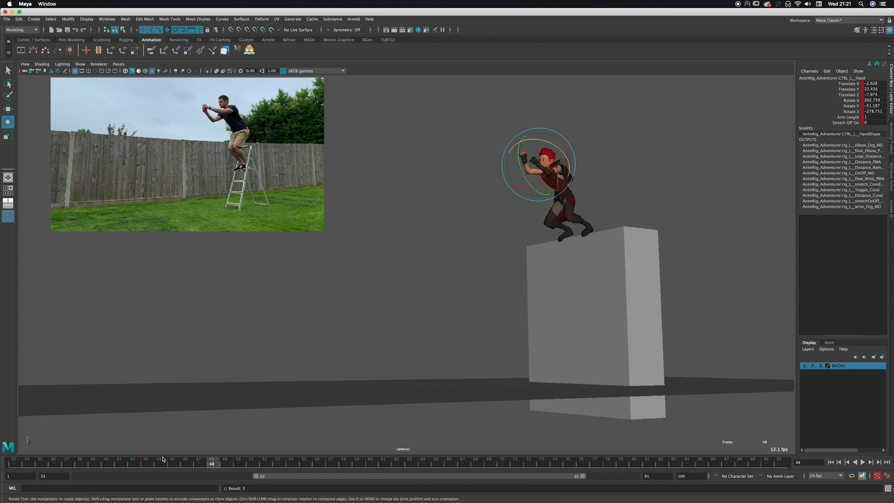
drag(163, 459, 171, 458)
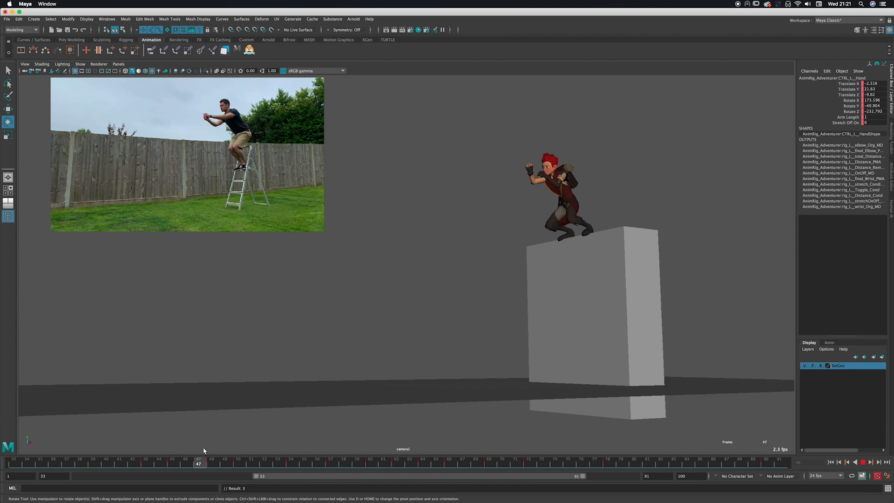
Raise the left hand control at frame 50 to about Translate Y 26.5, and check the arm in the perspective view
key(Escape)
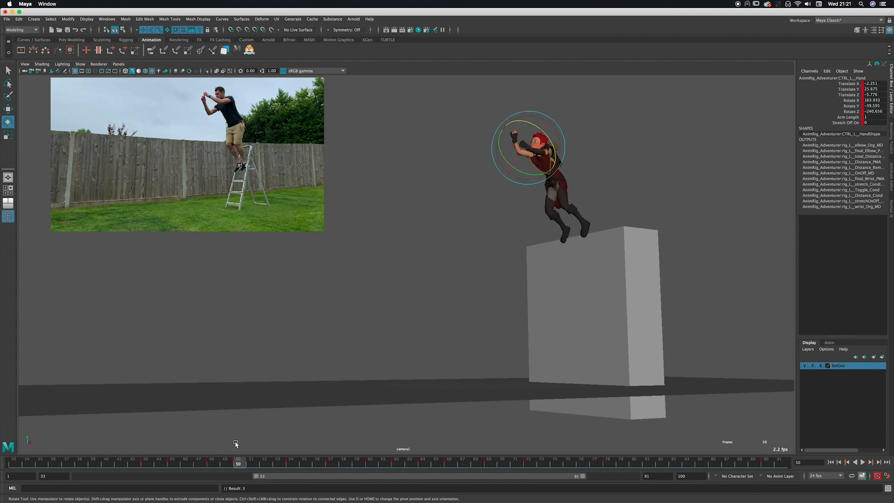
key(w)
drag(530, 145, 525, 137)
key(space)
key(space)
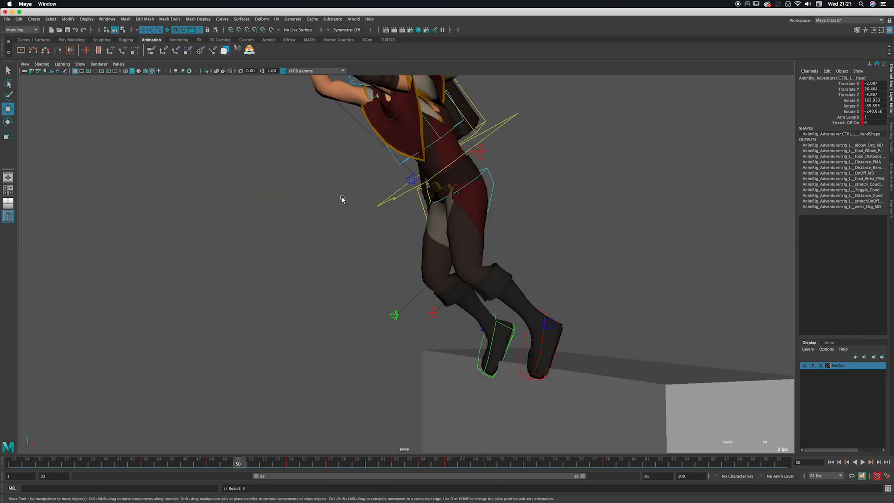
alt+drag(377, 185, 401, 217)
alt+middle_drag(401, 217, 402, 247)
alt+drag(402, 248, 321, 261)
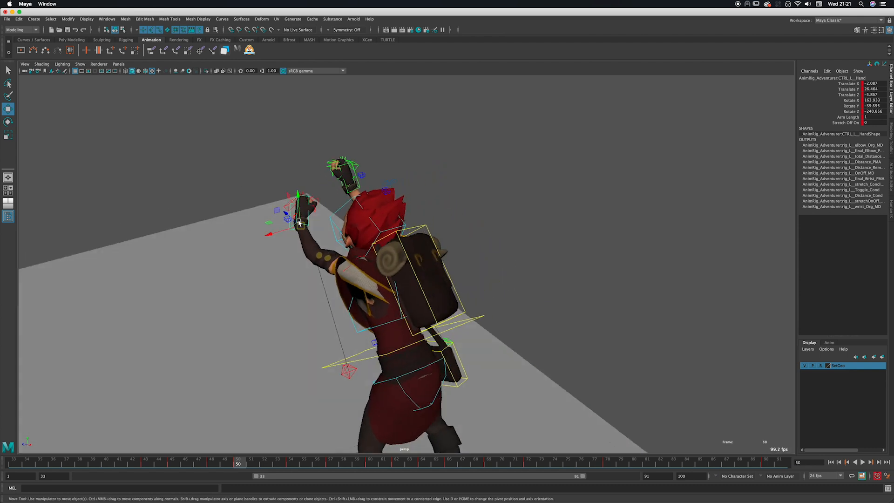
drag(301, 223, 383, 321)
Try adjusting the left collar control at frame 50
key(q)
click(497, 319)
key(w)
alt+drag(385, 325, 481, 246)
key(q)
click(458, 244)
key(z)
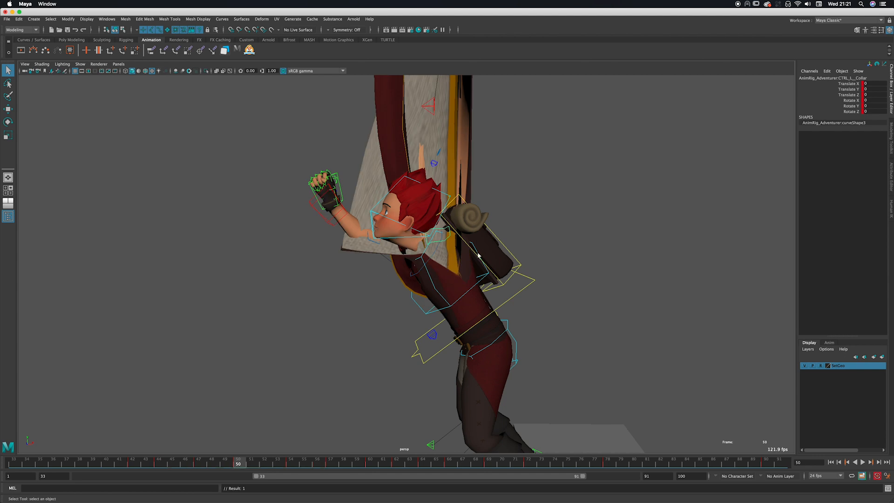
key(alt+v)
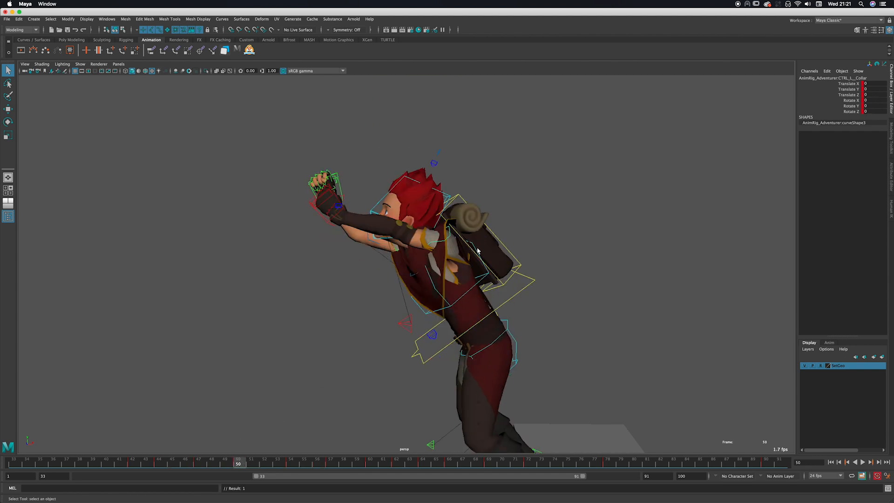
alt+drag(477, 251, 459, 271)
key(e)
alt+drag(464, 265, 408, 215)
Reselect the left hand control at frame 50 and raise it further to about Translate Y 27.1
key(q)
click(408, 217)
click(358, 216)
key(w)
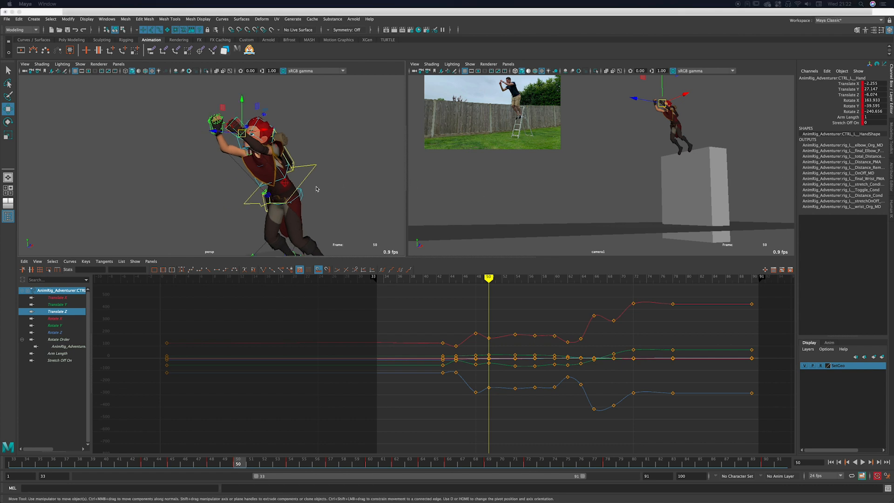
click(281, 155)
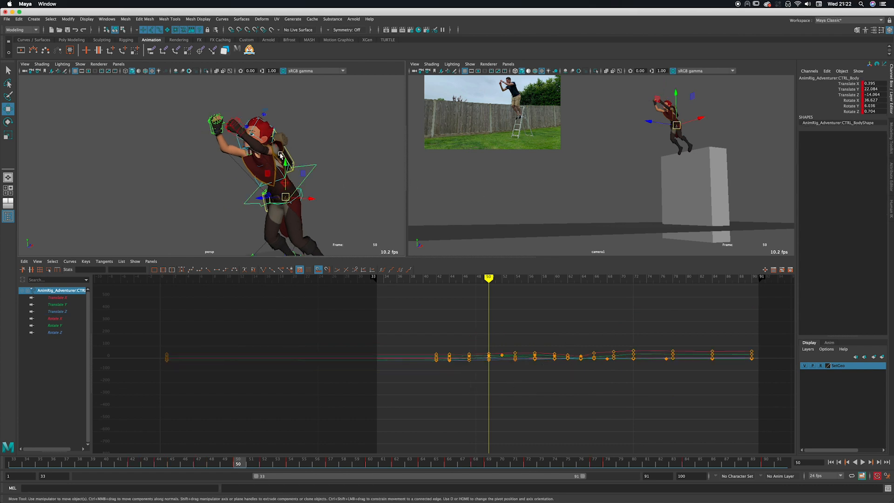
key(q)
click(240, 140)
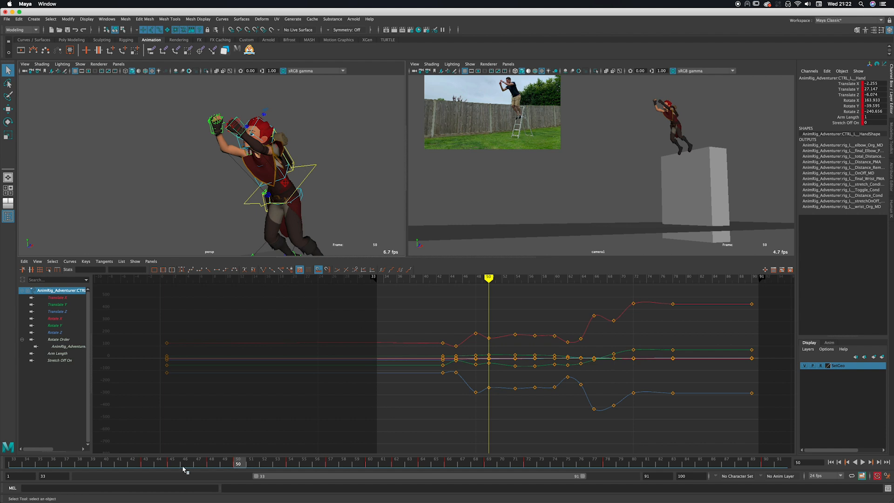
Reposition the left hand control at frame 54 to about Translate X -2.1, Y 27.8, working from the character's front
drag(184, 469, 281, 455)
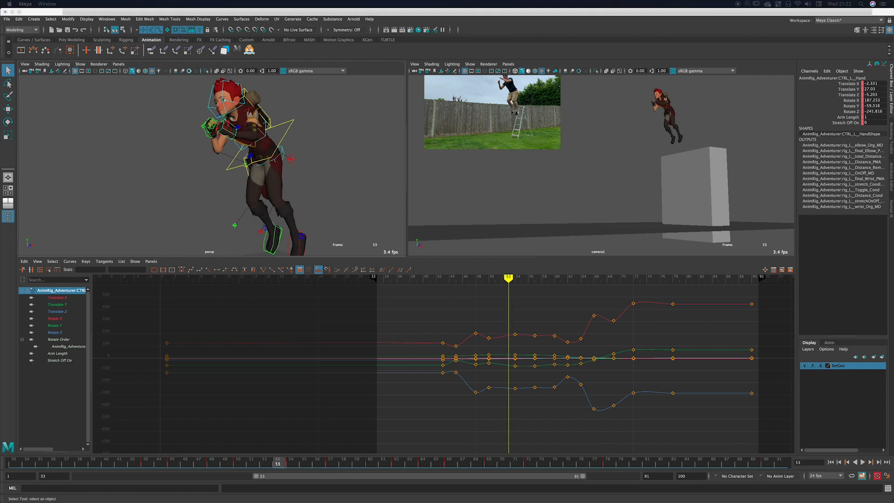
click(207, 466)
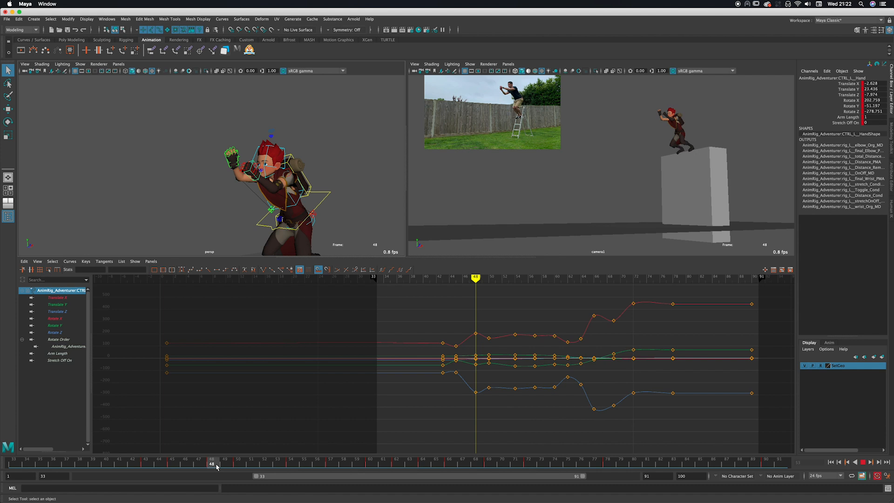
key(alt+v)
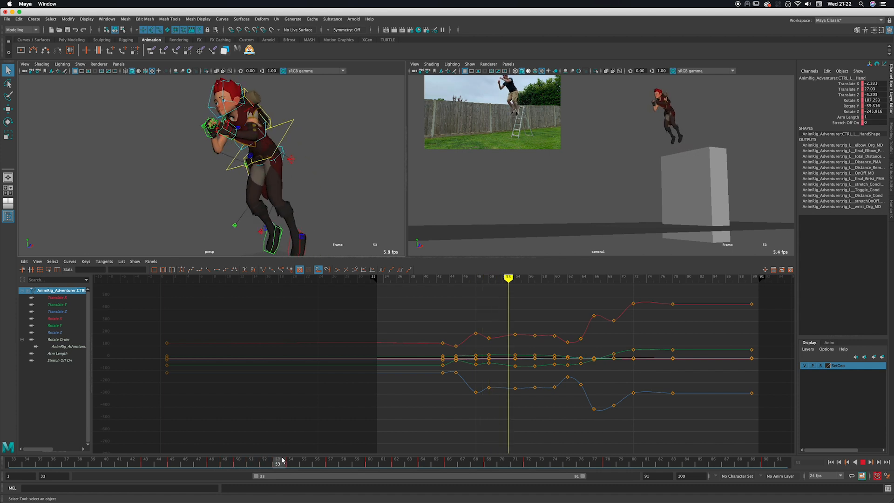
drag(282, 460, 291, 461)
key(w)
alt+drag(196, 153, 288, 144)
key(alt+1)
alt+middle_drag(241, 157, 282, 153)
alt+right_drag(281, 153, 295, 137)
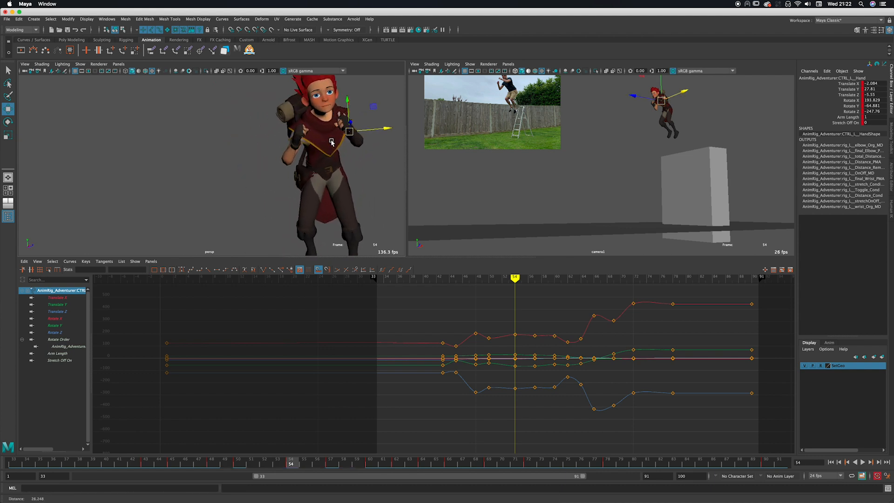
alt+middle_drag(296, 136, 276, 150)
key(alt+1)
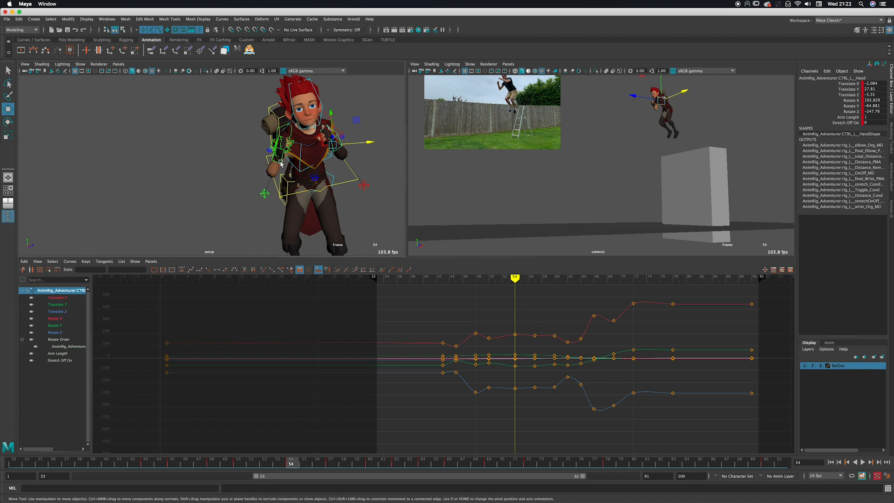
Rotate the right hand control at frame 54 to about -17, 47, 242 degrees
click(310, 157)
key(e)
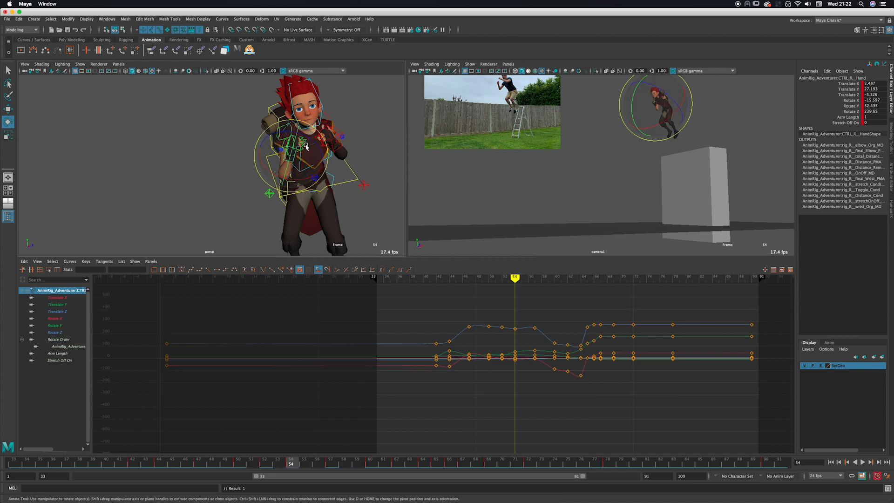
drag(313, 152, 307, 142)
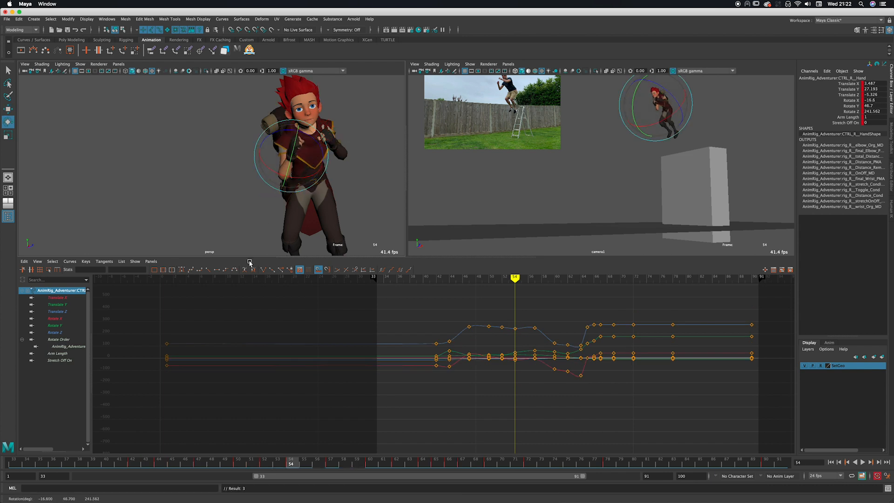
Move the right hand control at frame 57 to about Translate X 3.5 and rotate it to about -29, 58, 218 degrees
drag(211, 453, 331, 443)
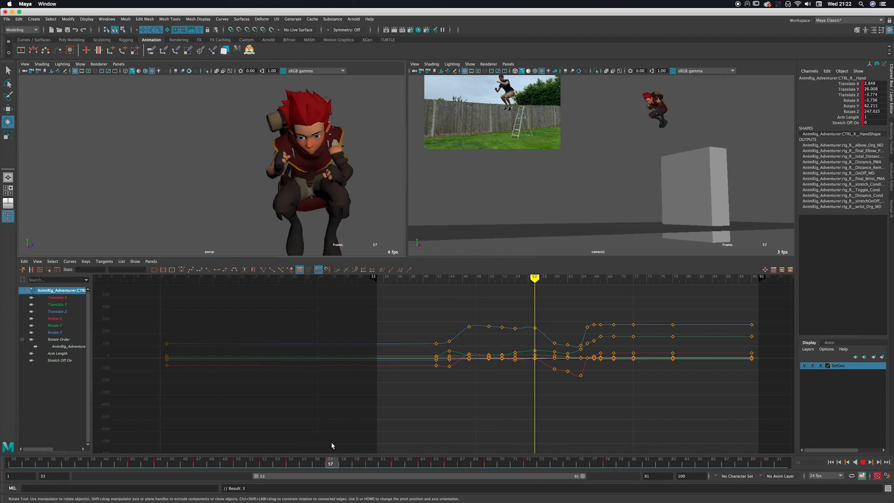
key(w)
drag(292, 167, 305, 170)
key(e)
key(w)
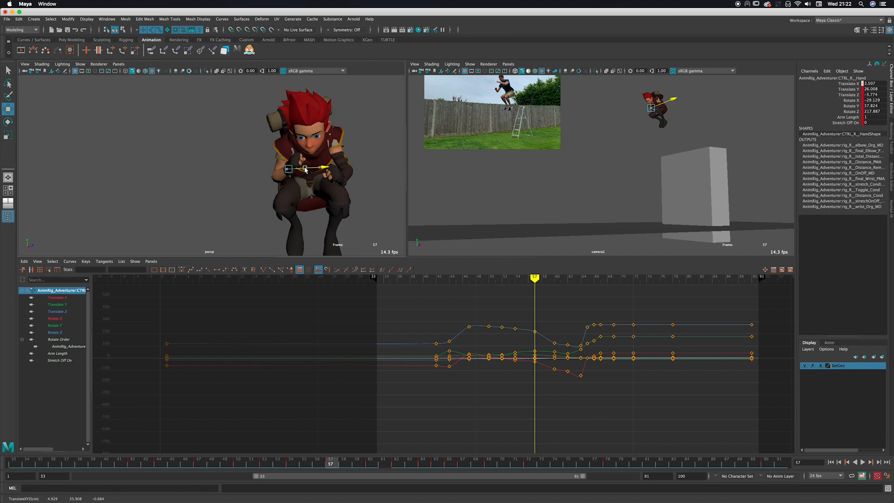
drag(255, 461, 330, 461)
Select the left hand control and adjust its position and rotation at frame 57
key(q)
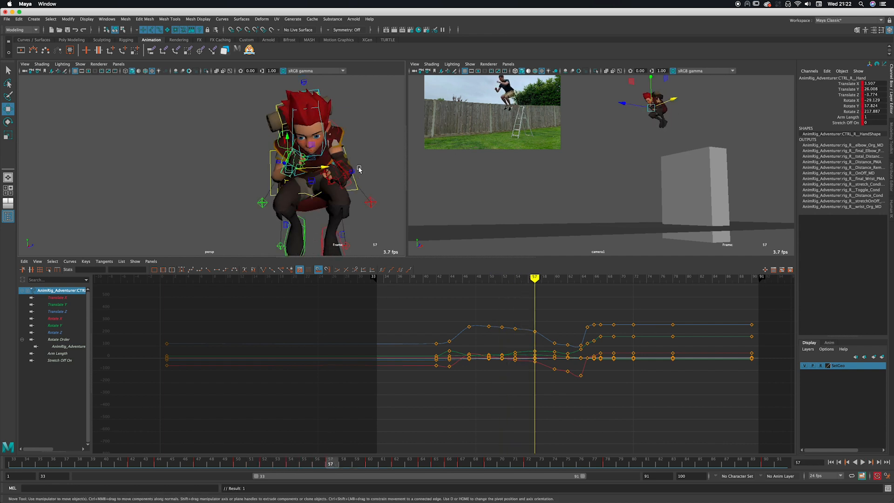
click(352, 185)
key(w)
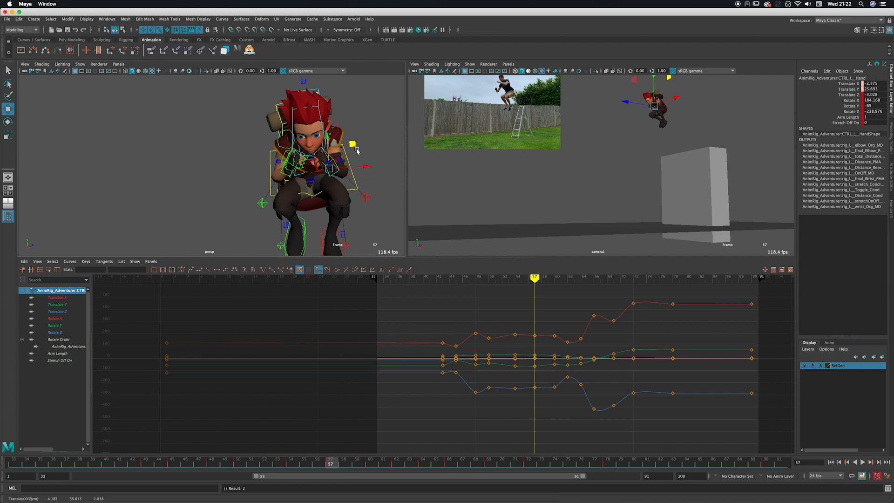
alt+drag(358, 151, 224, 179)
key(e)
key(q)
key(w)
Fine-tune the left hand at frame 57 from the side, to about Translate Y 26 and Z -3.4
alt+middle_drag(198, 183, 262, 203)
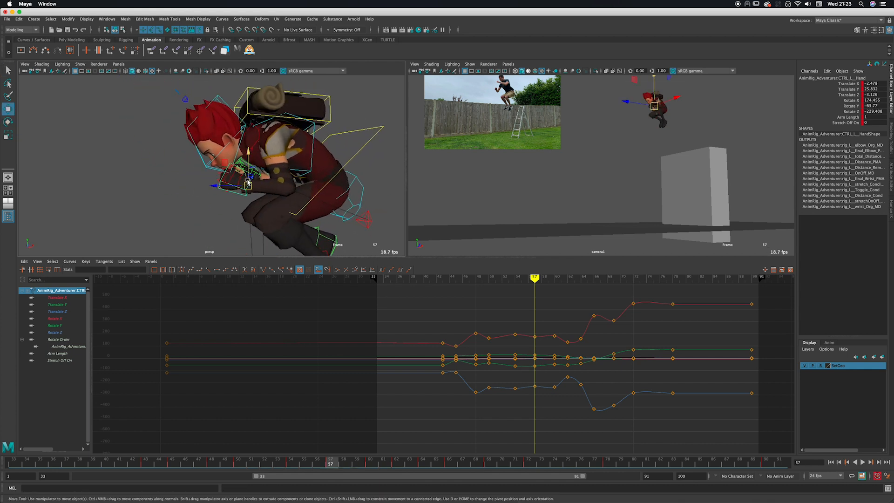
mouse_move(245, 185)
mouse_down()
mouse_move(328, 183)
mouse_move(345, 170)
mouse_move(333, 181)
mouse_move(255, 188)
mouse_up()
key(alt+1)
key(e)
key(w)
alt+middle_drag(255, 188, 272, 201)
Review the jump in the enlarged camera view and lower the left hand at frame 60 to Translate Y 20.27
key(space)
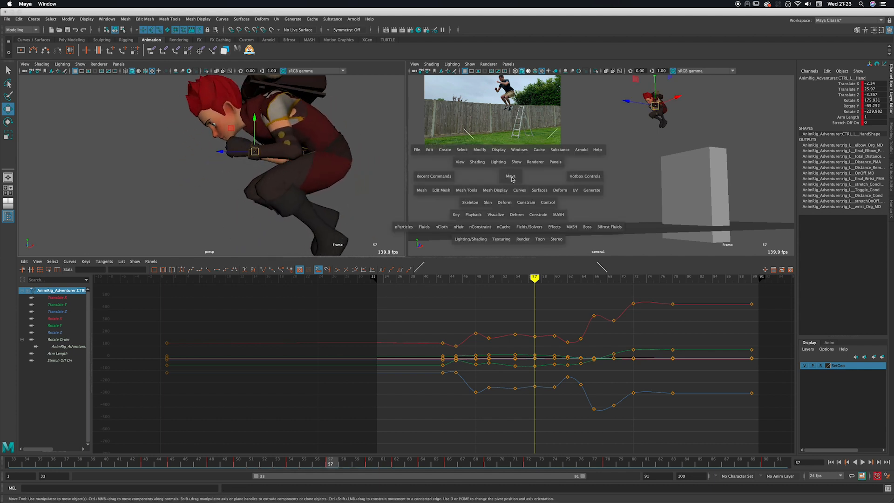
key(alt+v)
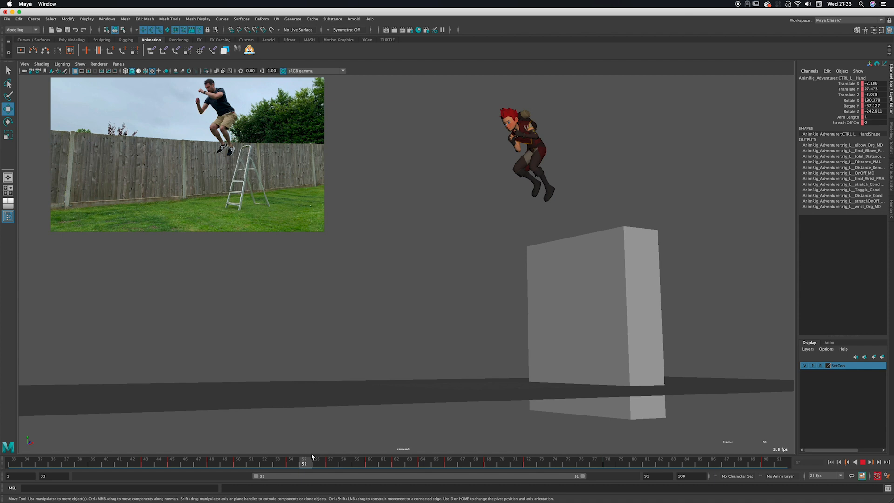
key(alt+v)
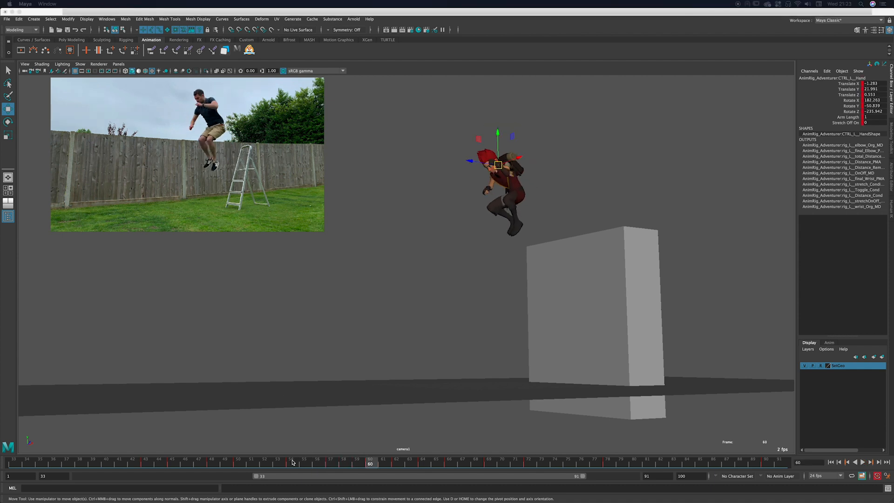
key(alt+v)
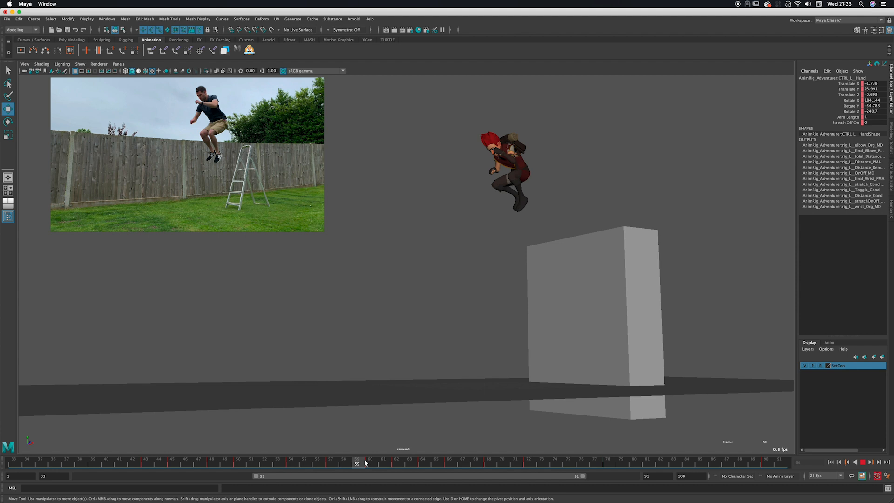
key(alt+v)
drag(502, 166, 503, 177)
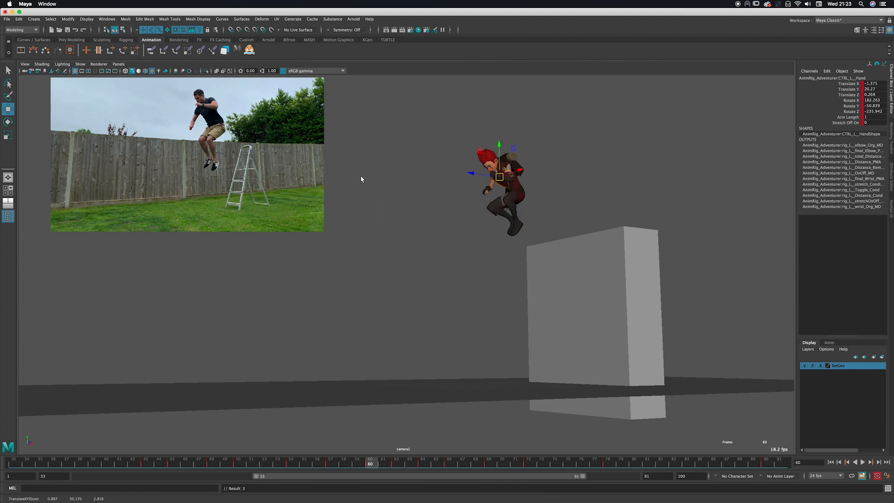
Shift the left hand control sideways at frame 60 to Translate X -1.434, viewing the character from the front
key(space)
key(space)
alt+drag(334, 194, 396, 163)
alt+middle_drag(396, 163, 281, 101)
scroll(311, 184, down, 4)
alt+drag(311, 184, 298, 174)
drag(527, 295, 435, 333)
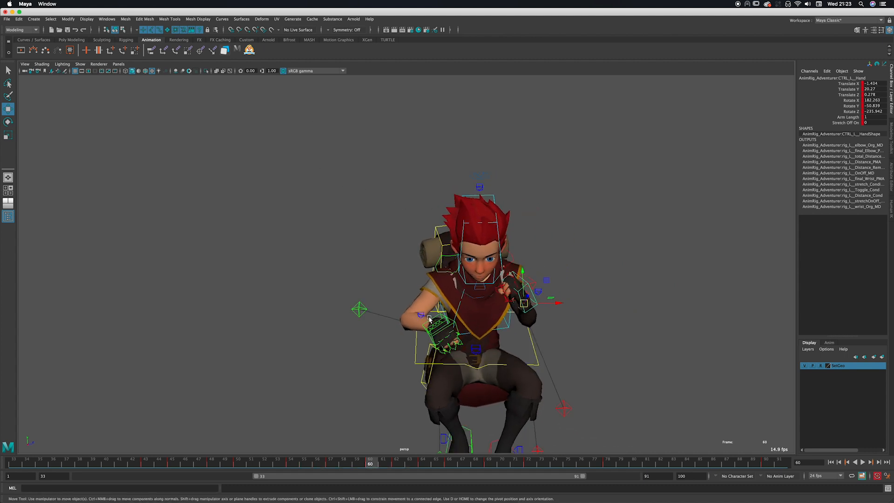
Select the right hand control and rotate it at frame 60 to about -68, 50, 155 degrees
click(430, 319)
click(433, 320)
key(e)
drag(454, 340, 466, 325)
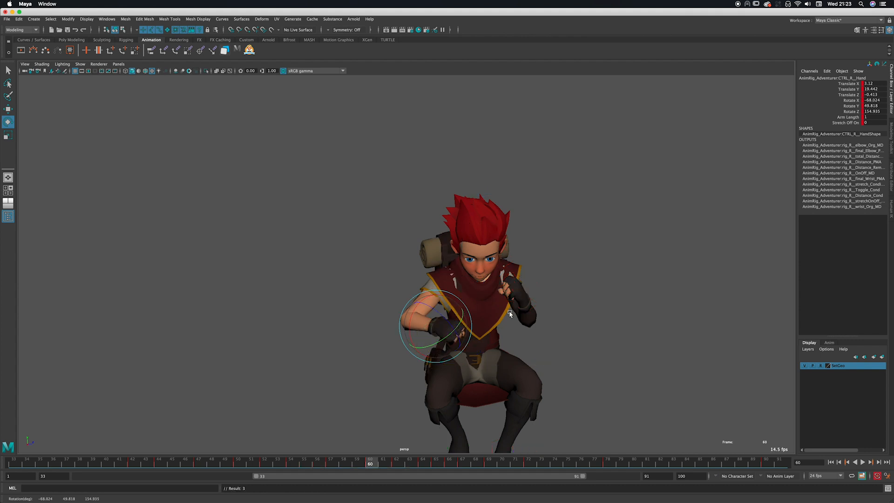
Select the left hand control and examine its motion from frame 60 to 62 against the video reference
click(534, 306)
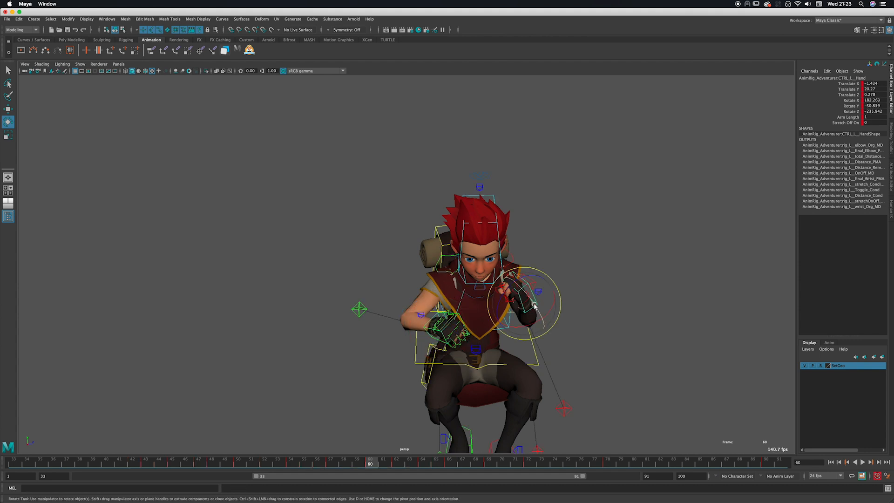
drag(320, 466, 382, 459)
alt+middle_drag(445, 382, 389, 275)
scroll(405, 392, down, 2)
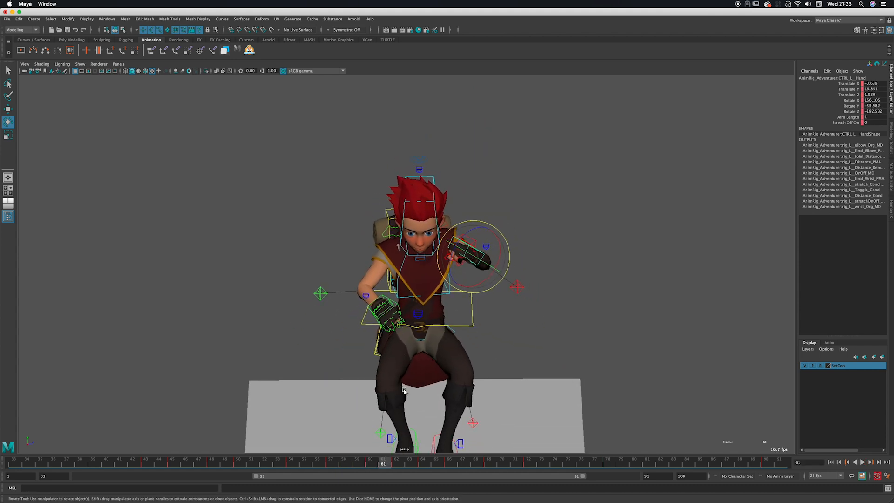
drag(395, 461, 400, 462)
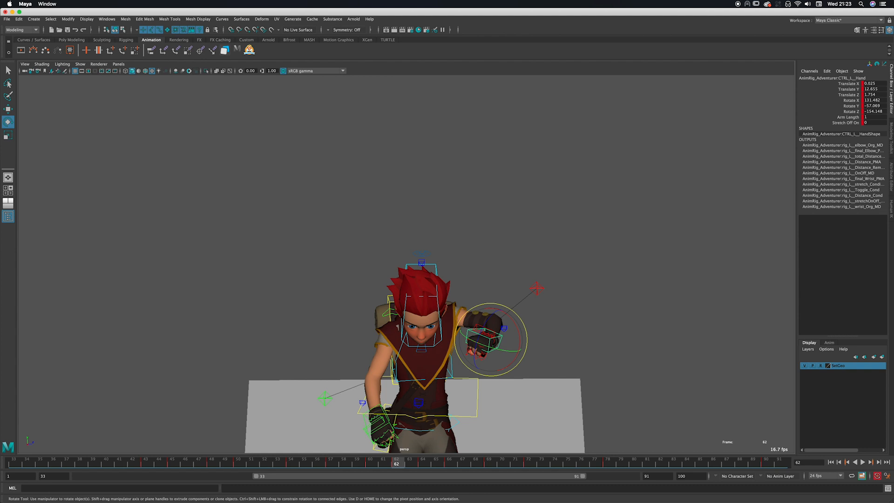
alt+drag(542, 329, 537, 309)
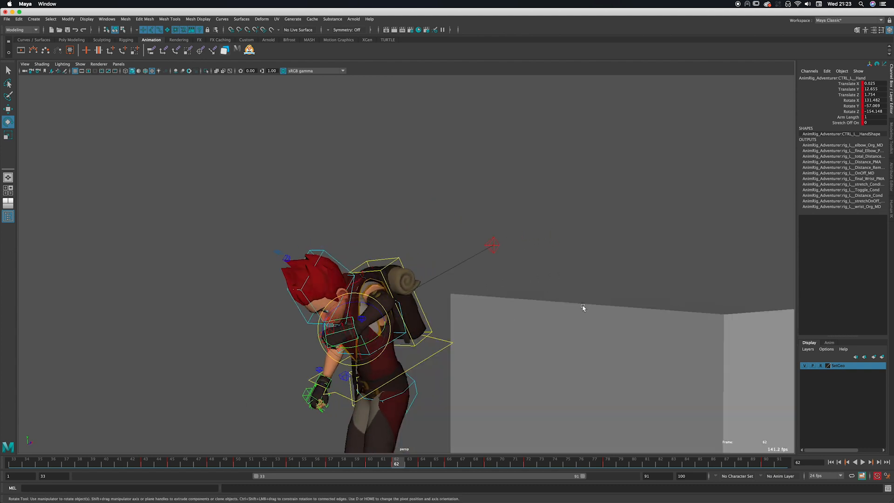
key(space)
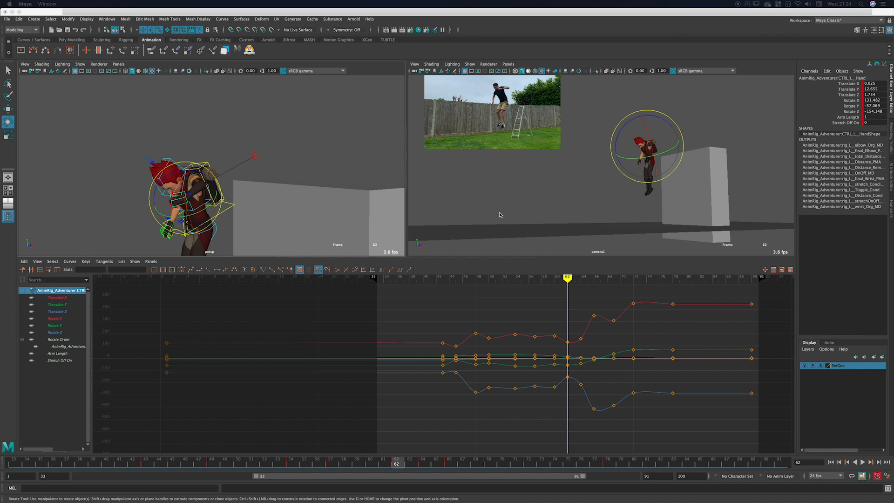
drag(343, 468, 399, 460)
Repose the left hand at frame 62 to about Translate -0.2, 13.3, 1.8 and Rotate 114, -49, -135
key(w)
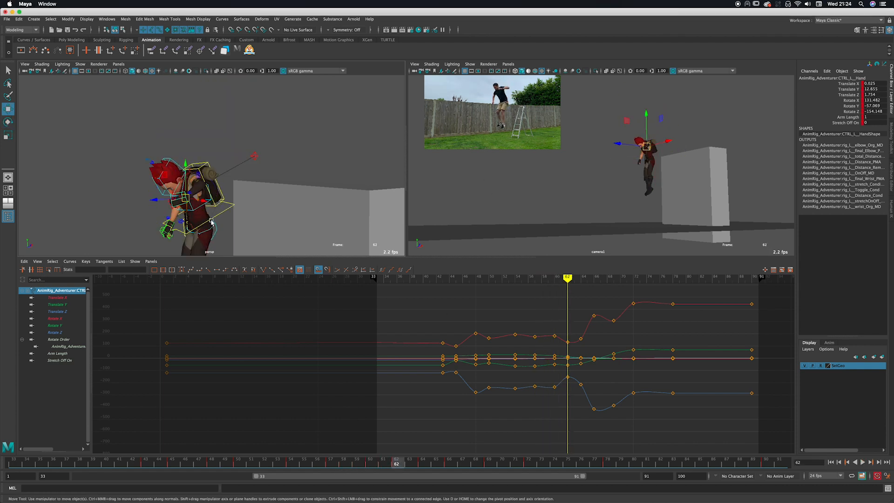
alt+drag(179, 210, 254, 183)
alt+drag(256, 202, 252, 191)
key(q)
alt+middle_drag(252, 198, 278, 217)
key(e)
mouse_move(278, 217)
alt+mouse_down()
mouse_move(278, 204)
mouse_move(269, 217)
alt+mouse_up()
key(q)
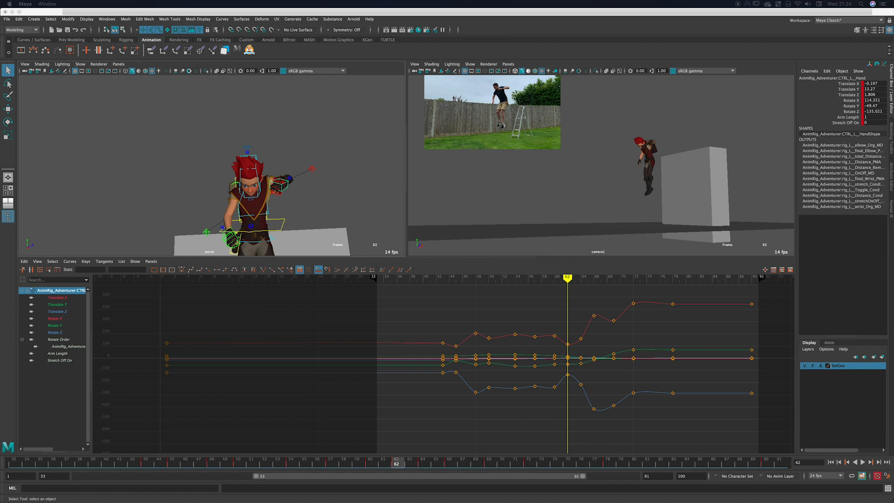
Fine-tune the left hand at frame 62 to about Translate 0.12, 13.07, 1.49 and Rotate 113, -50, -133
alt+drag(358, 224, 315, 225)
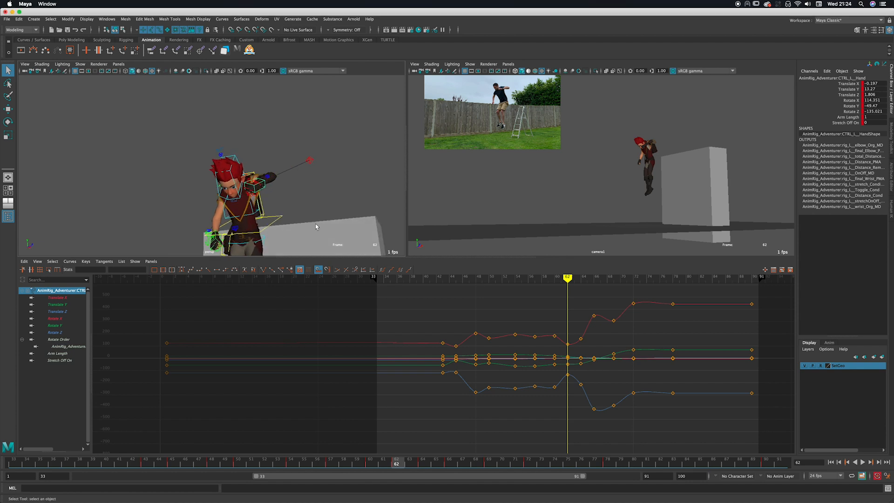
key(w)
alt+drag(278, 198, 299, 202)
key(q)
key(e)
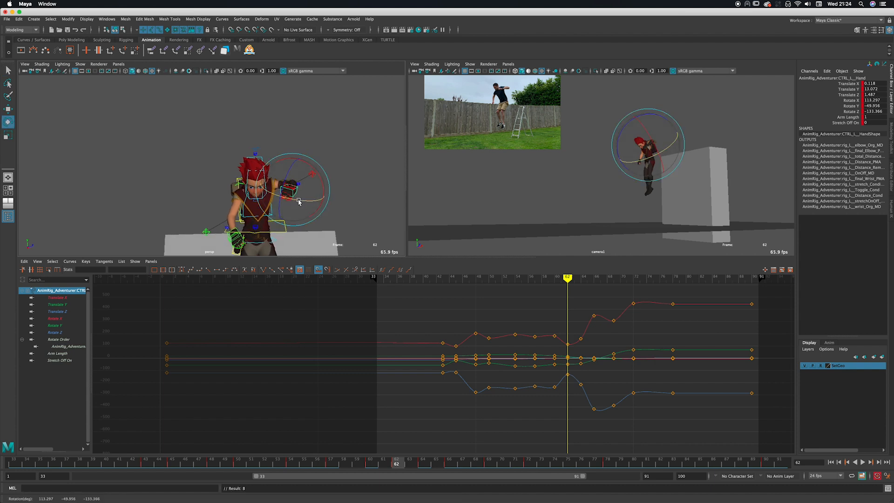
key(alt+v)
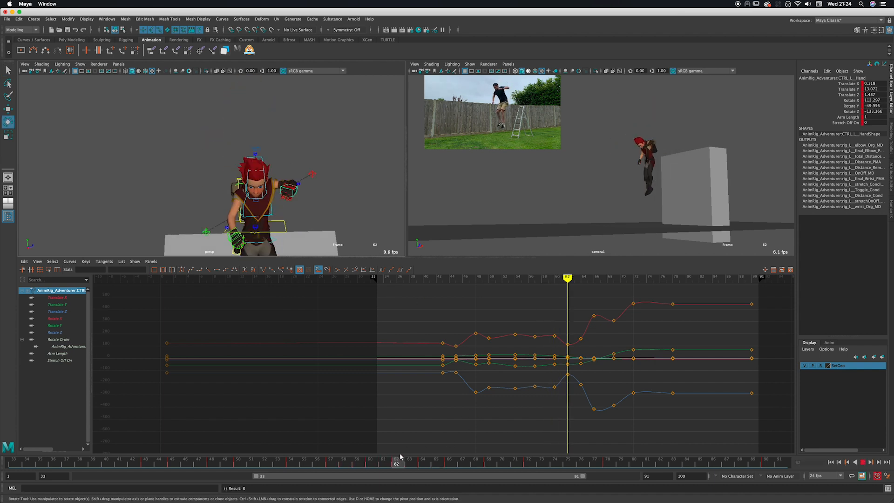
Move the left hand control at frame 64 while viewing the character from the side
drag(414, 455, 422, 456)
key(w)
alt+middle_drag(339, 230, 283, 170)
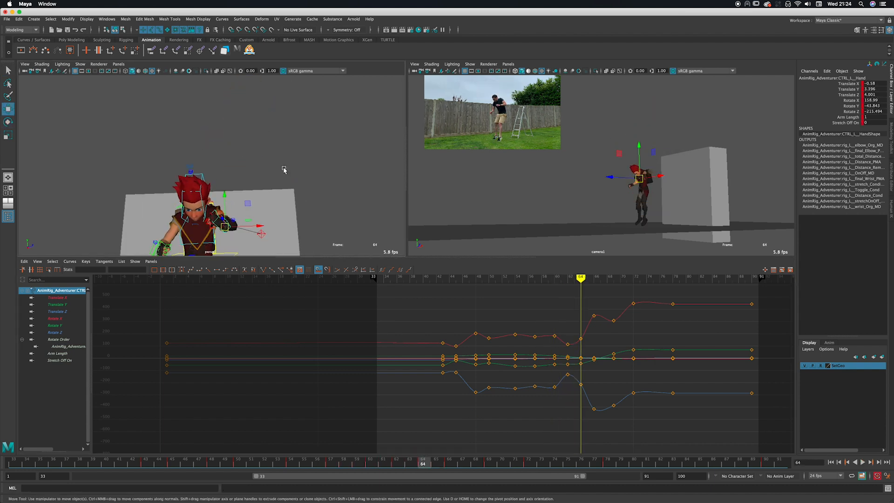
alt+drag(284, 170, 204, 200)
alt+right_drag(204, 201, 283, 180)
alt+middle_drag(284, 180, 318, 112)
alt+drag(318, 112, 256, 118)
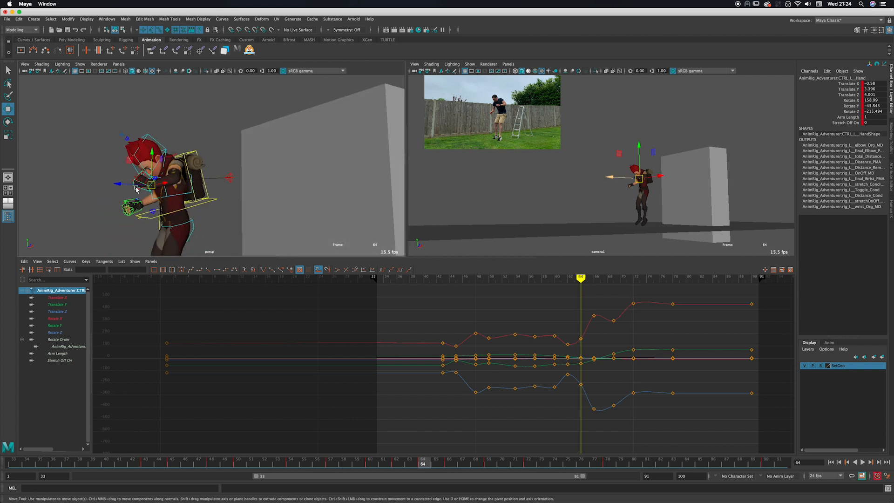
drag(153, 189, 251, 167)
Refine the left hand's pose at frame 64 to about Translate 0.02, 4.03, 3.13 and Rotate 94, -65, -125
key(e)
key(q)
click(299, 173)
click(294, 174)
key(w)
key(q)
click(272, 177)
key(e)
key(q)
click(266, 180)
key(e)
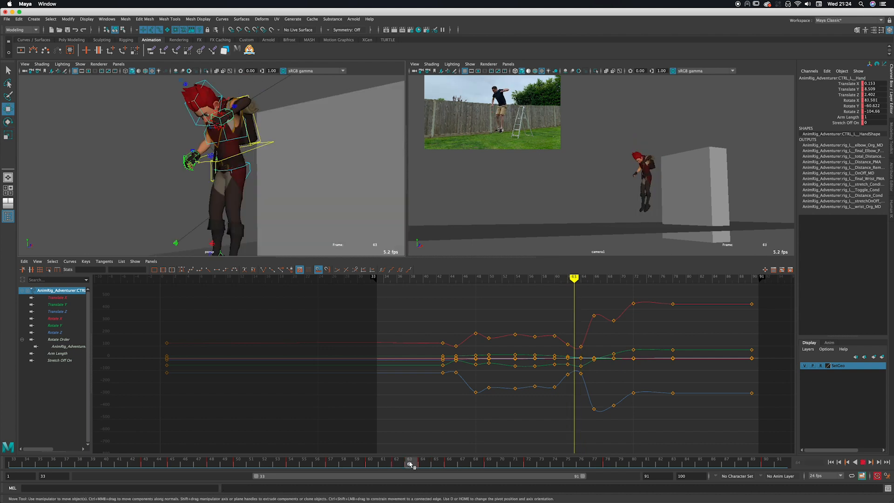
Repose the left hand at landing frame 66 to about Translate 0.04, -2.22, 1.82 and Rotate 343, 3, -420
drag(412, 463, 439, 460)
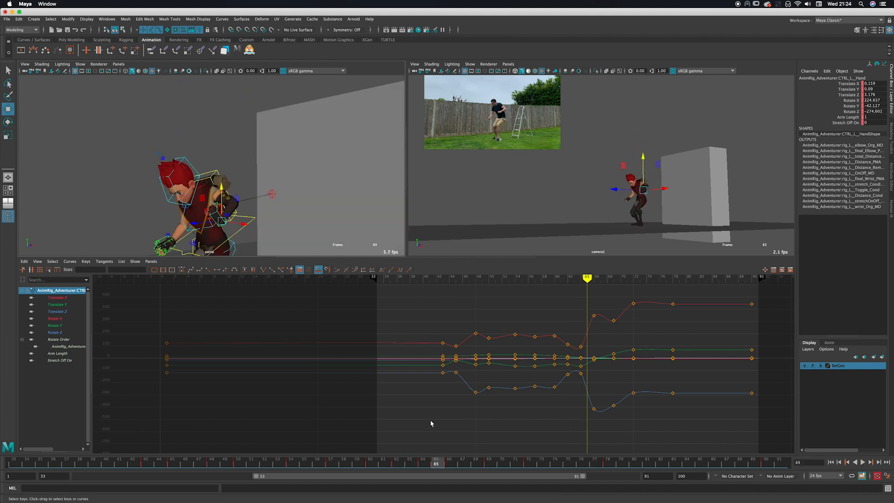
alt+middle_drag(242, 244, 276, 206)
alt+drag(276, 205, 310, 209)
click(449, 460)
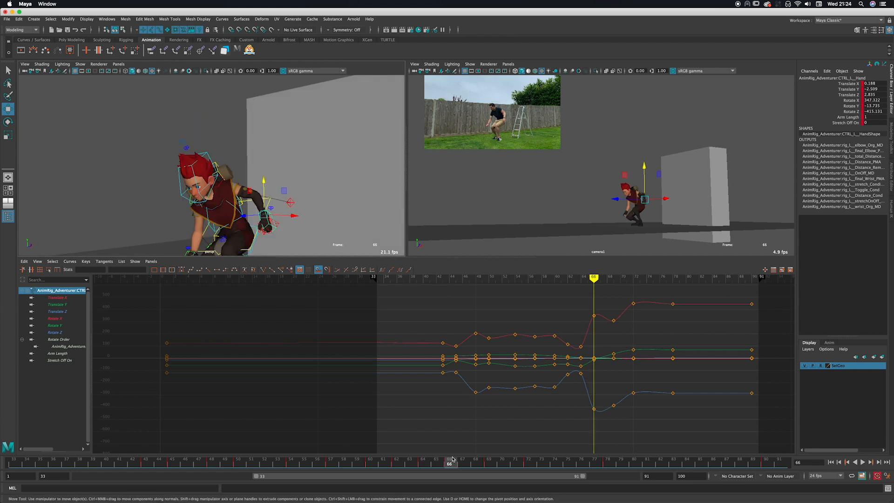
alt+middle_drag(276, 215, 279, 193)
alt+drag(280, 193, 302, 191)
key(e)
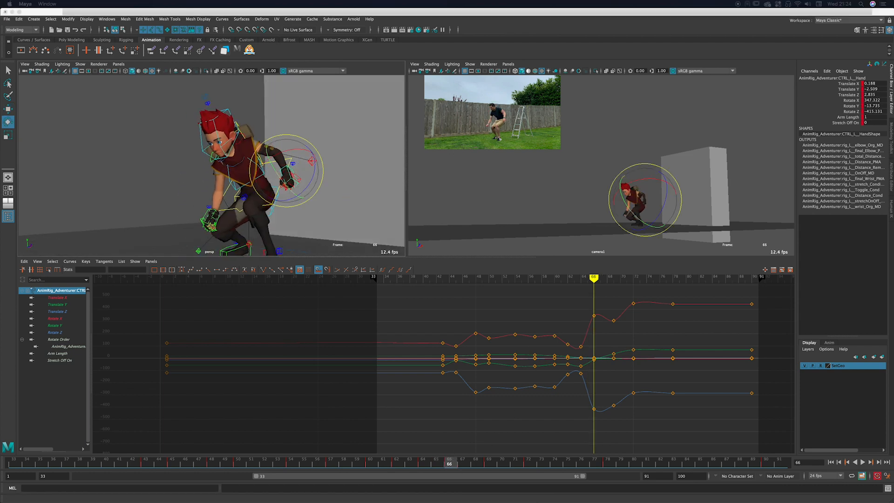
alt+drag(209, 163, 318, 167)
key(w)
key(e)
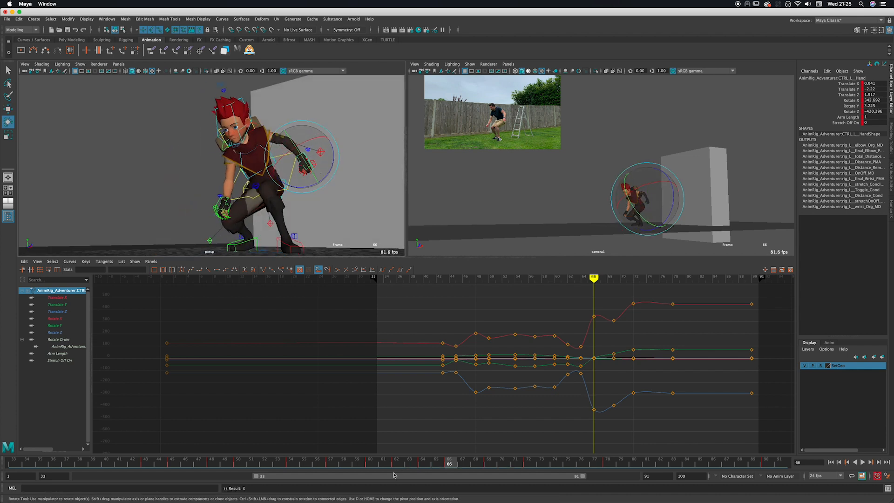
Examine the left hand's pose at frame 65 and its Rotate X and Rotate Z keys at frame 66
drag(372, 462, 436, 461)
key(space)
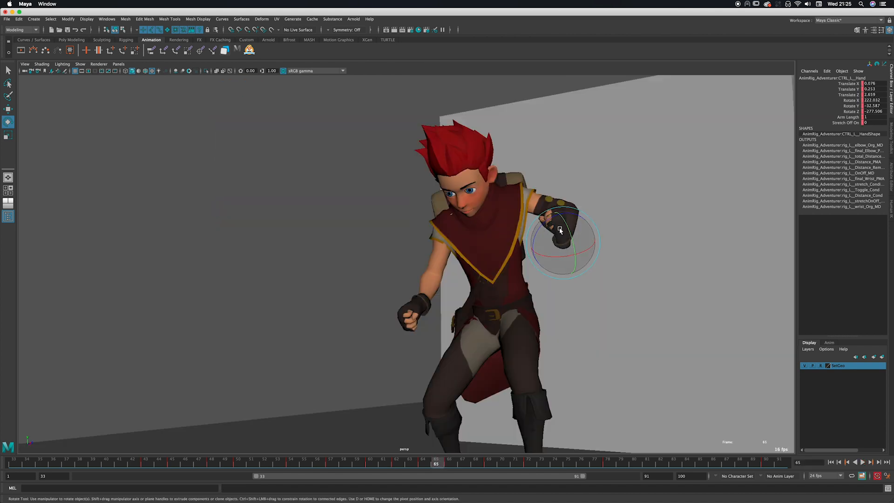
alt+middle_drag(560, 230, 522, 277)
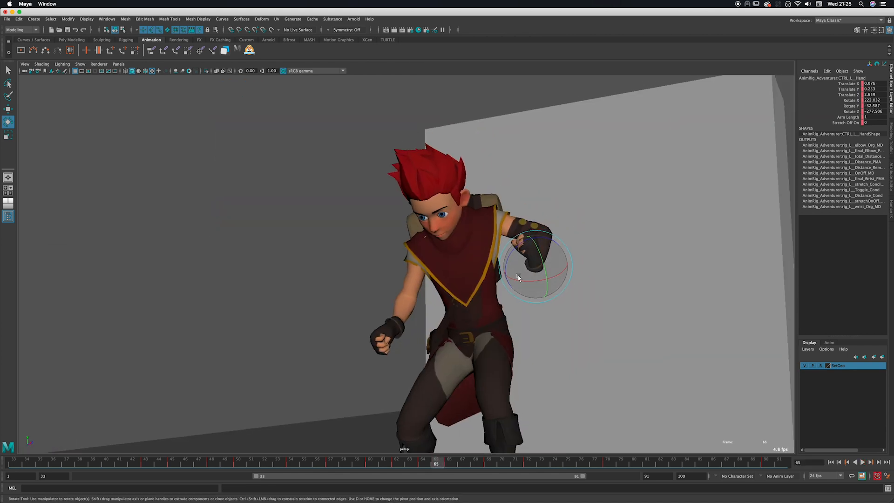
alt+drag(517, 279, 501, 275)
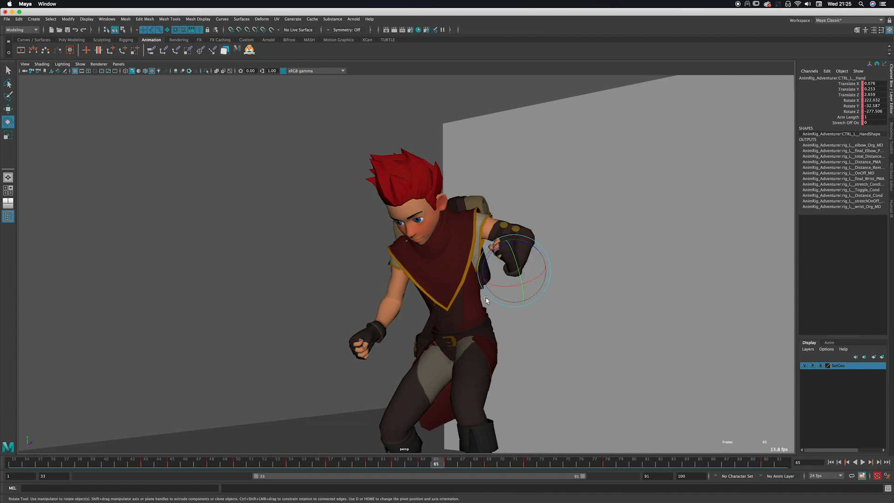
alt+middle_drag(484, 298, 471, 288)
key(space)
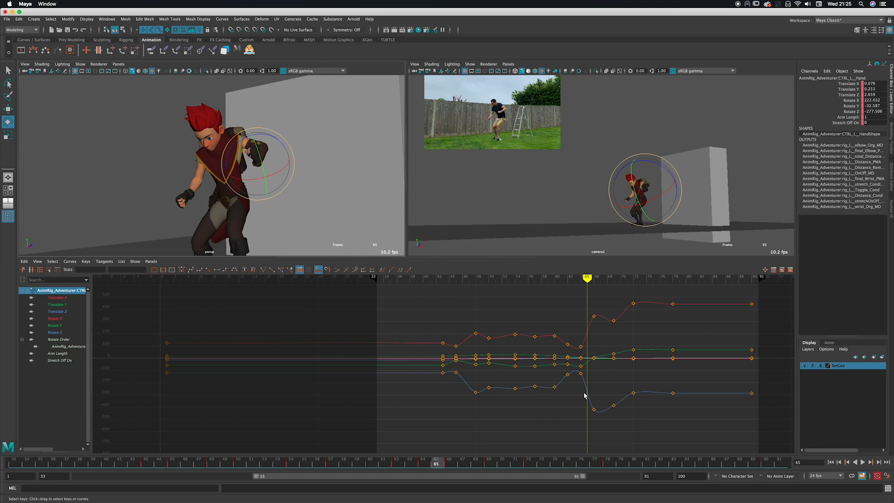
click(594, 409)
click(594, 316)
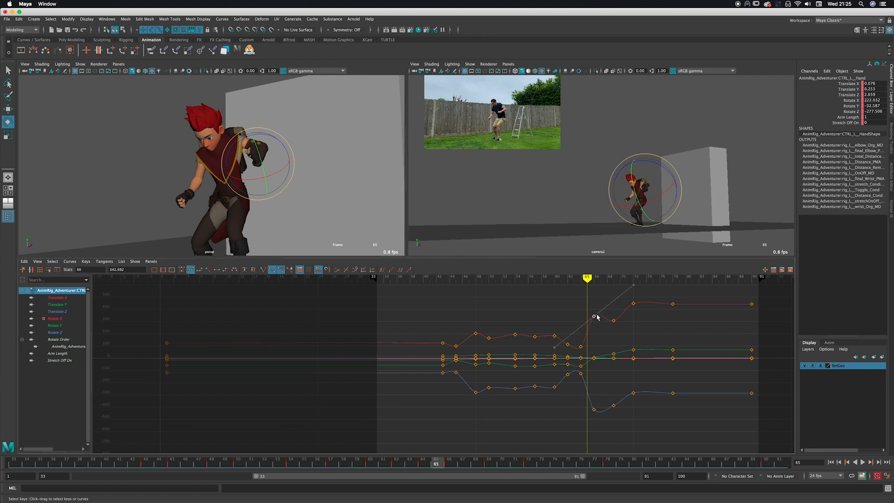
click(588, 410)
Switch the Rotate tool to Gimbal mode for the left hand control in the enlarged perspective view
alt+drag(303, 204, 294, 193)
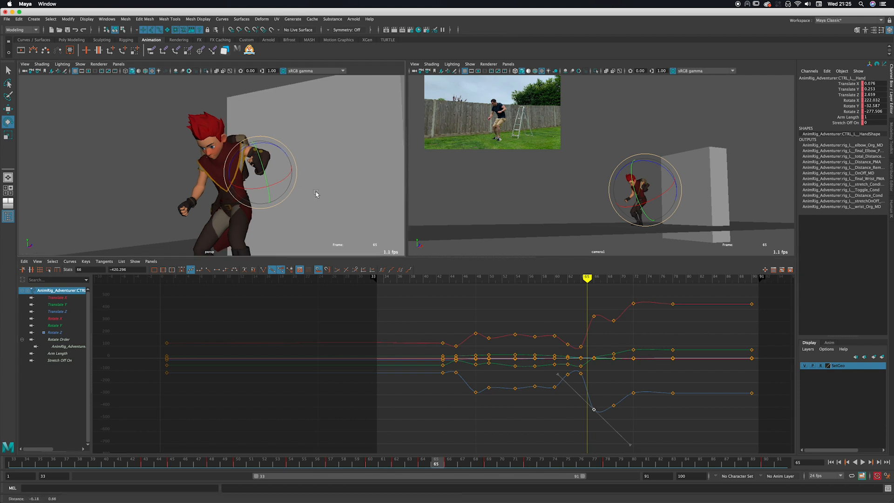
right_click(292, 206)
key(space)
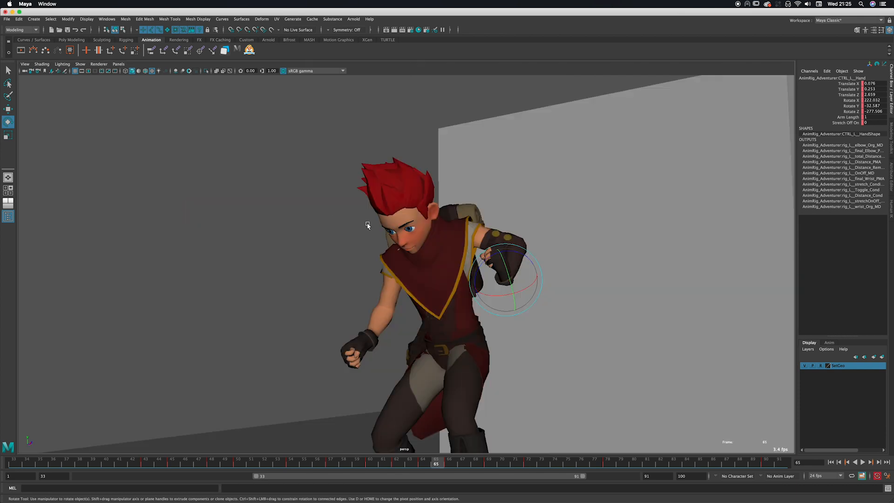
click(446, 240)
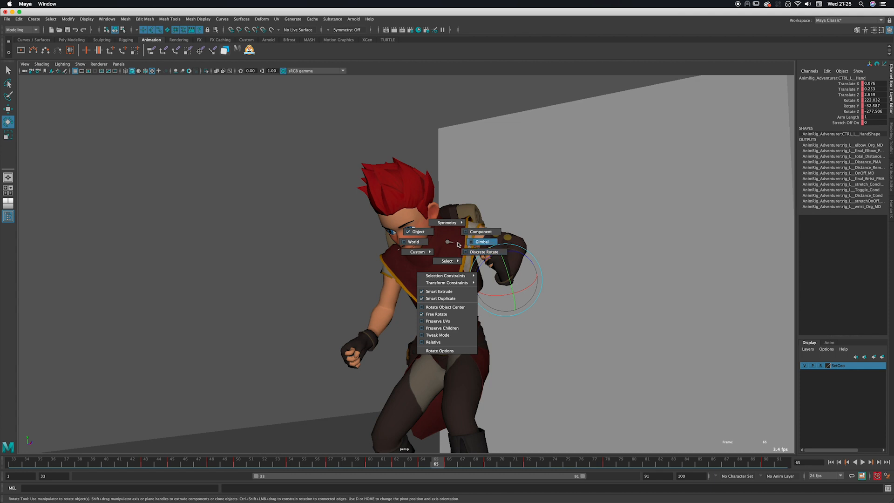
click(471, 243)
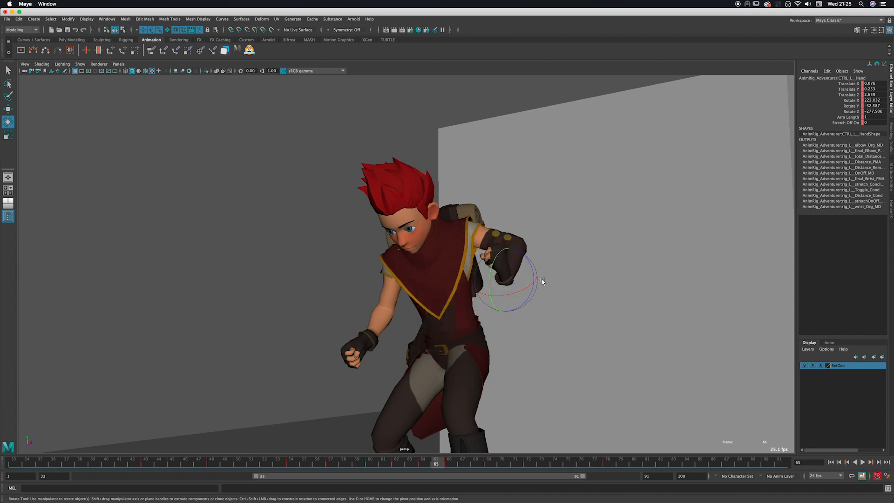
Try rotating the left hand about its Y axis at frame 64 to about -7 degrees, and undo the rotation
alt+drag(543, 283, 506, 294)
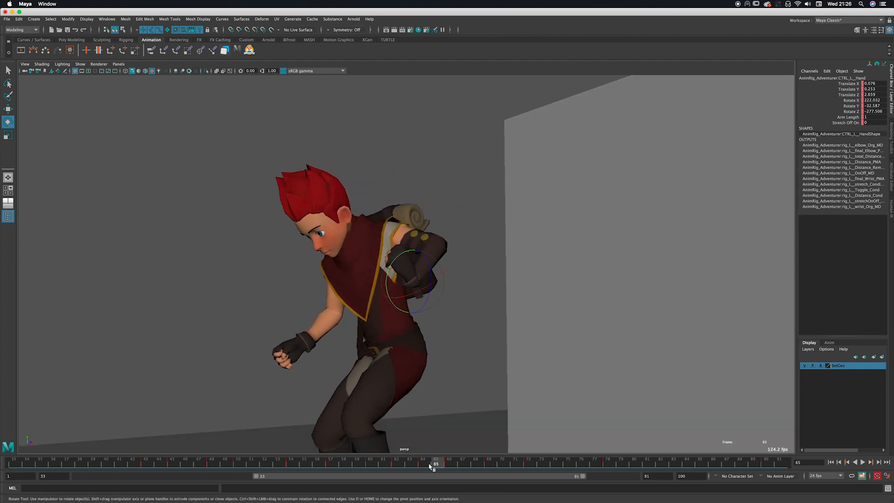
drag(430, 467, 425, 463)
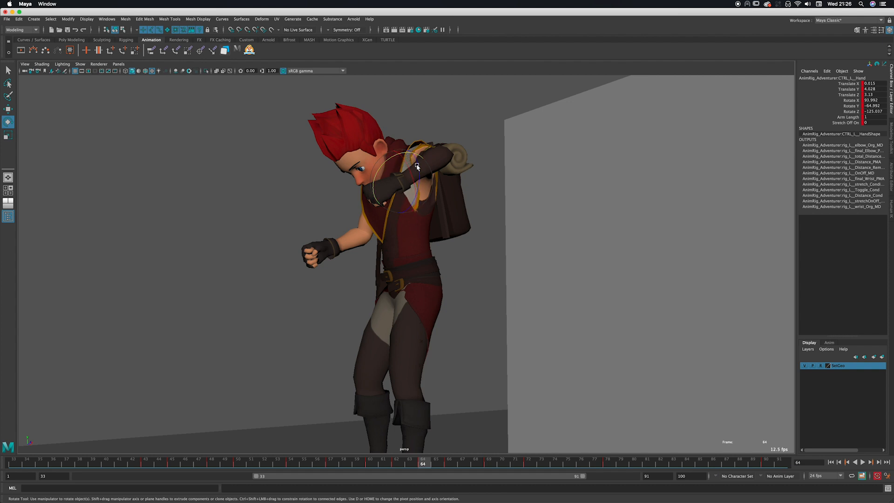
drag(418, 166, 415, 166)
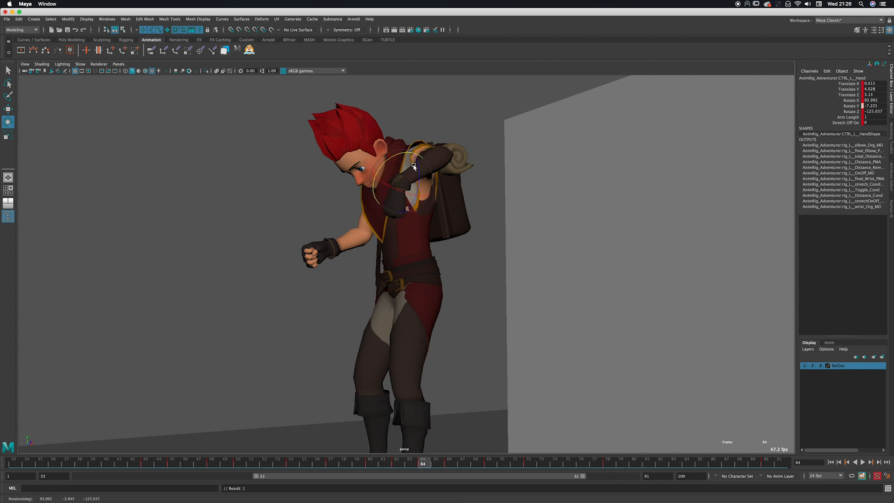
key(z)
Check the left hand's Rotate X keys at frames 64 and 66, and apply the Euler Filter to its rotation curves
click(432, 461)
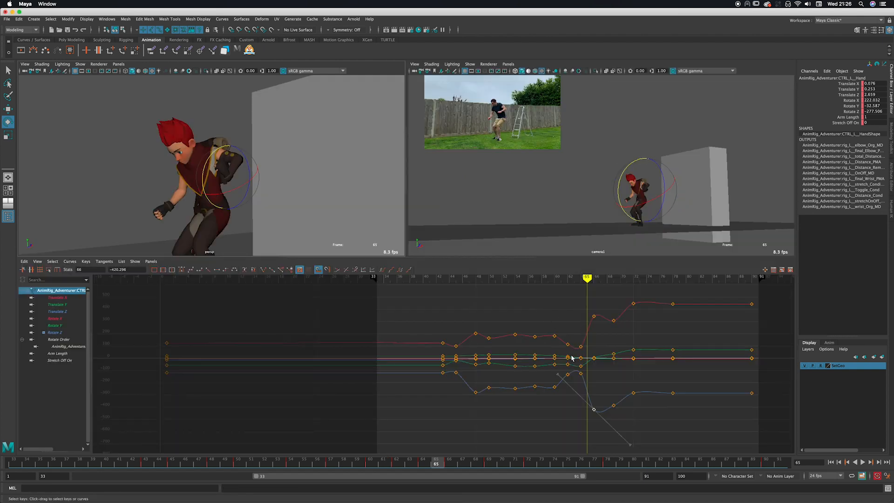
click(445, 461)
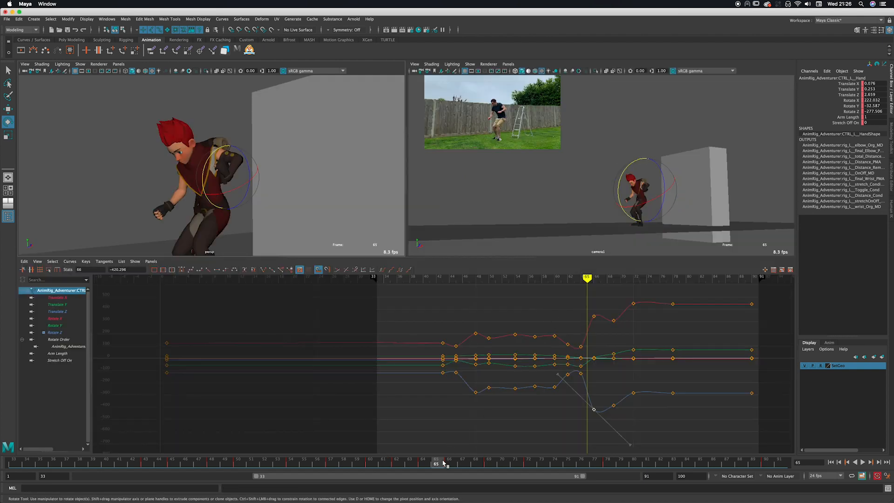
click(581, 347)
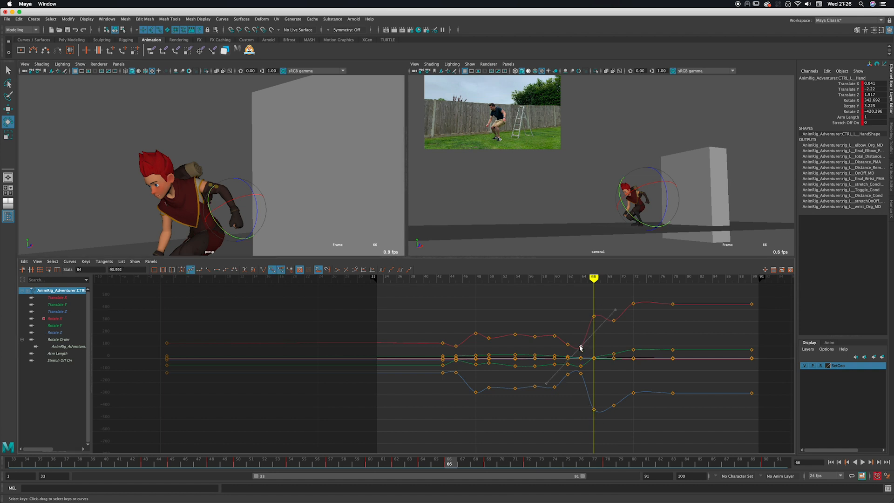
click(595, 316)
mouse_move(421, 463)
mouse_down()
mouse_move(449, 466)
mouse_move(437, 467)
mouse_up()
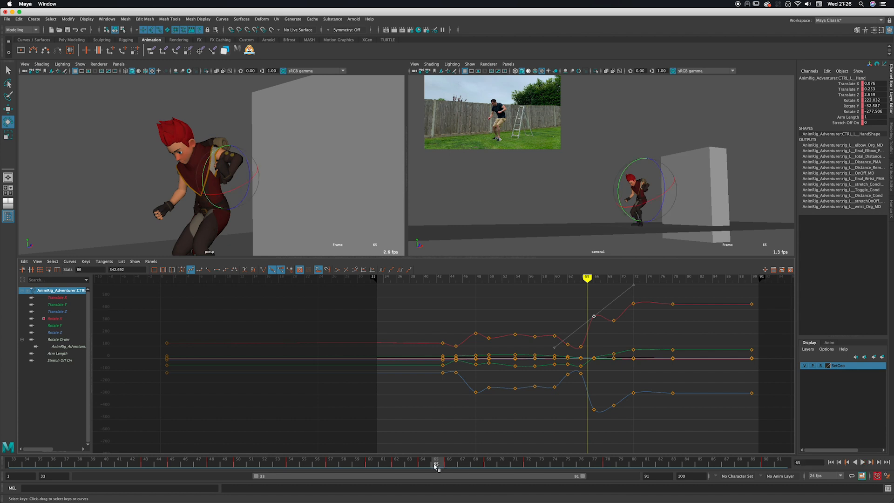
click(104, 261)
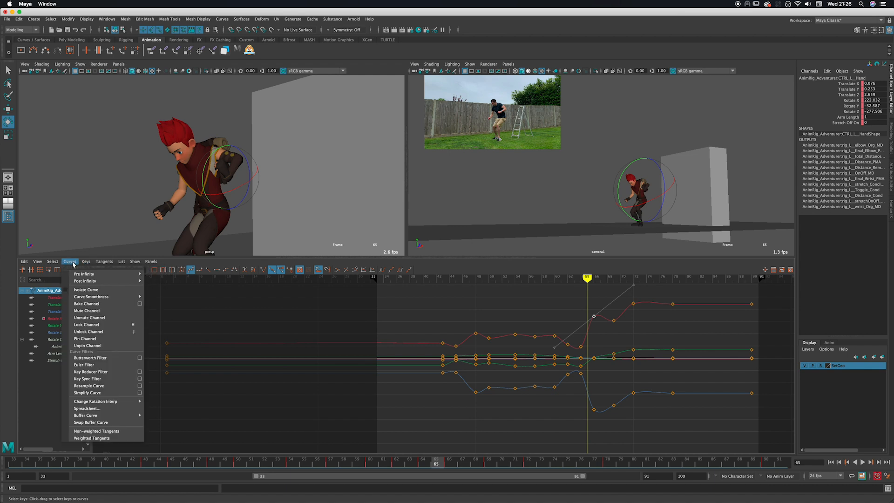
click(99, 368)
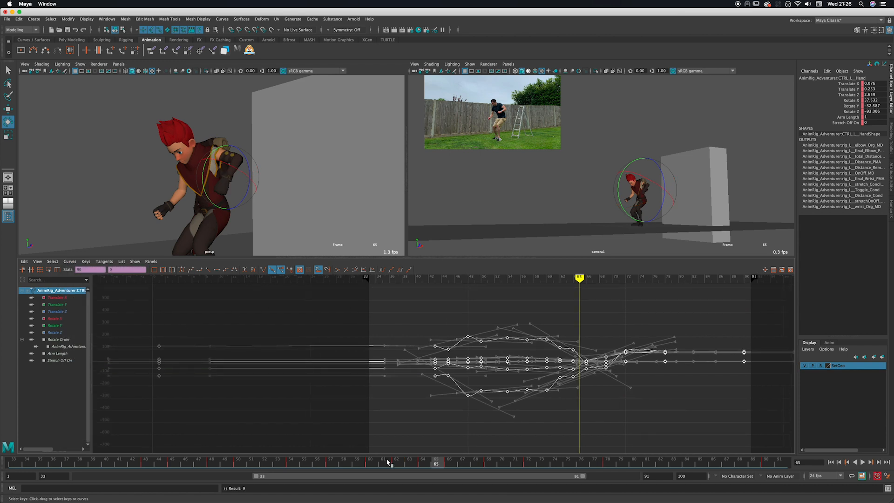
Rotate the left hand at frame 65 to about X 34.5, Y -49.5 and Z -89.3 degrees, and check the pose through the shot camera
key(alt+v)
mouse_move(444, 461)
mouse_down()
mouse_move(428, 463)
mouse_move(450, 463)
mouse_move(441, 463)
mouse_up()
click(449, 441)
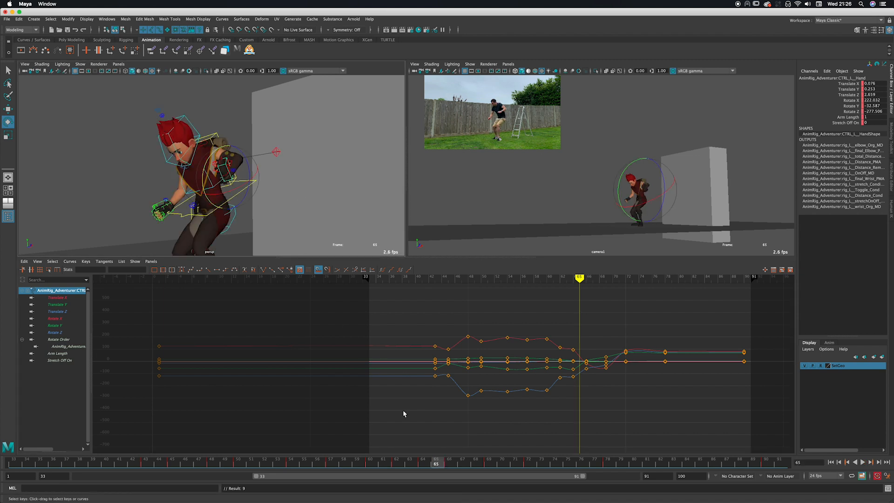
drag(385, 463, 429, 455)
alt+drag(270, 196, 327, 205)
key(e)
key(q)
key(e)
alt+drag(328, 204, 242, 189)
key(space)
drag(417, 461, 440, 461)
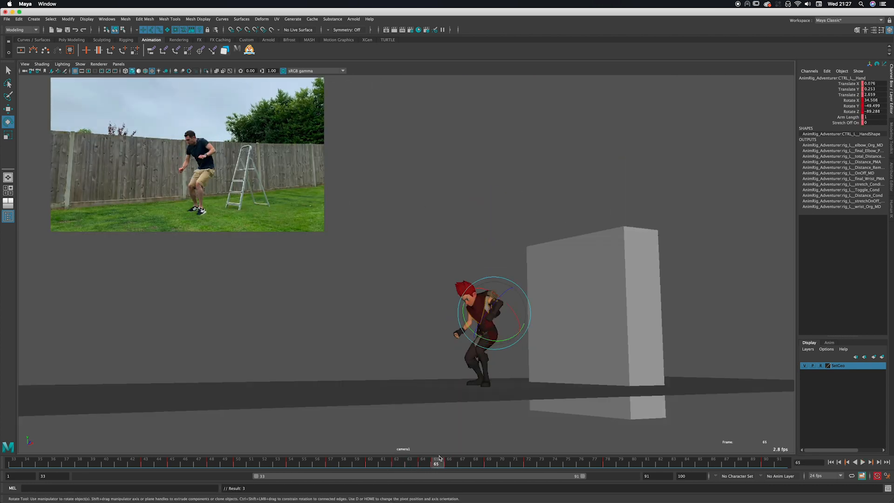
Move the left hand control at frame 65 to about X -0.59, Y -0.47 and Z 3.68, checking its path against the reference
key(w)
drag(494, 313, 489, 317)
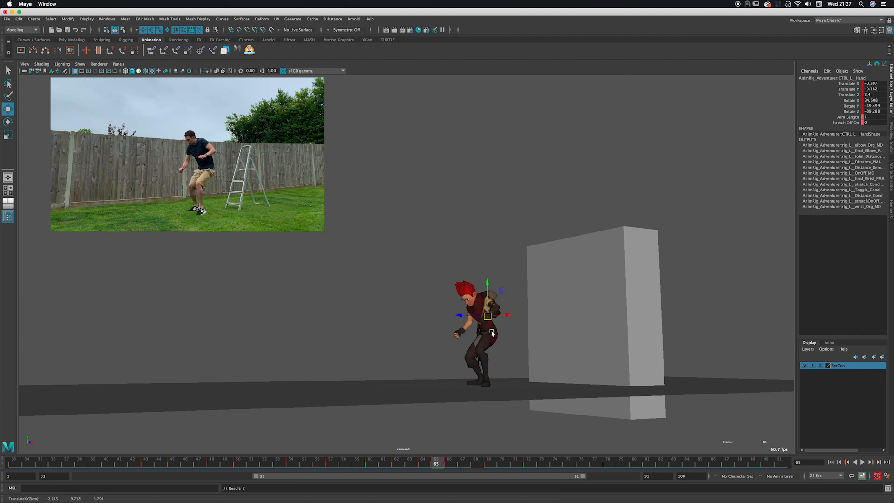
key(alt+v)
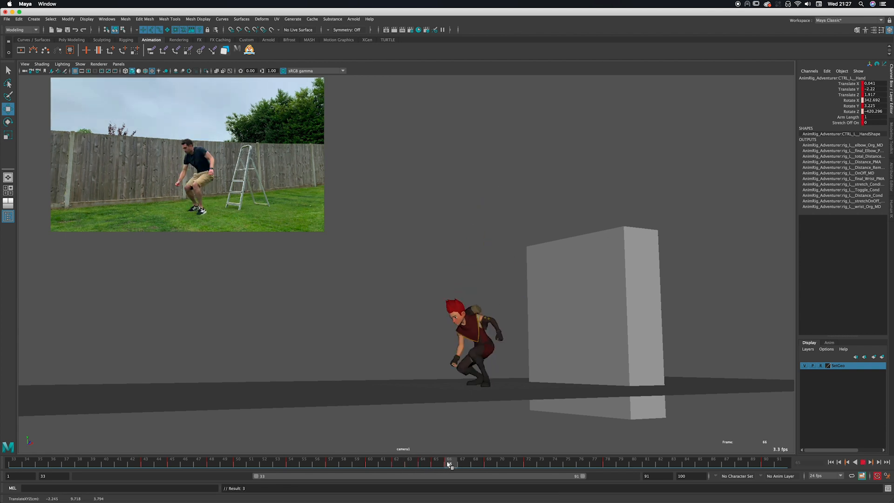
mouse_move(453, 463)
mouse_down()
mouse_move(410, 464)
mouse_move(439, 464)
mouse_up()
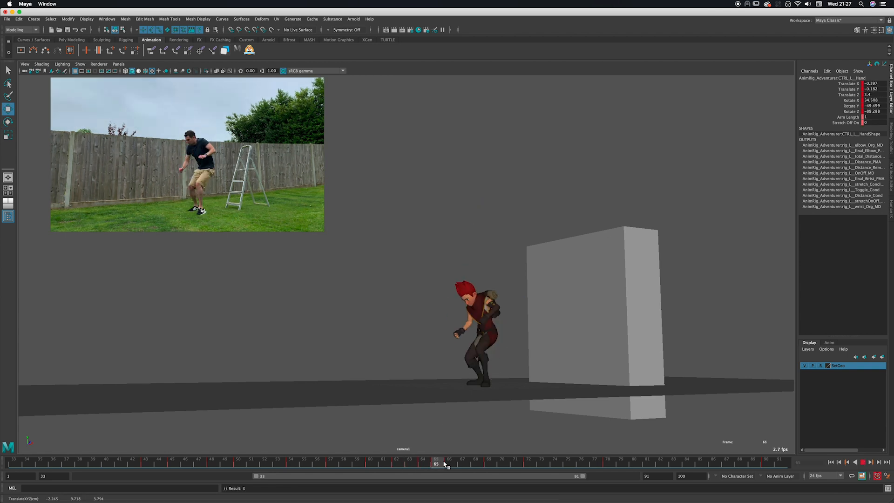
click(435, 464)
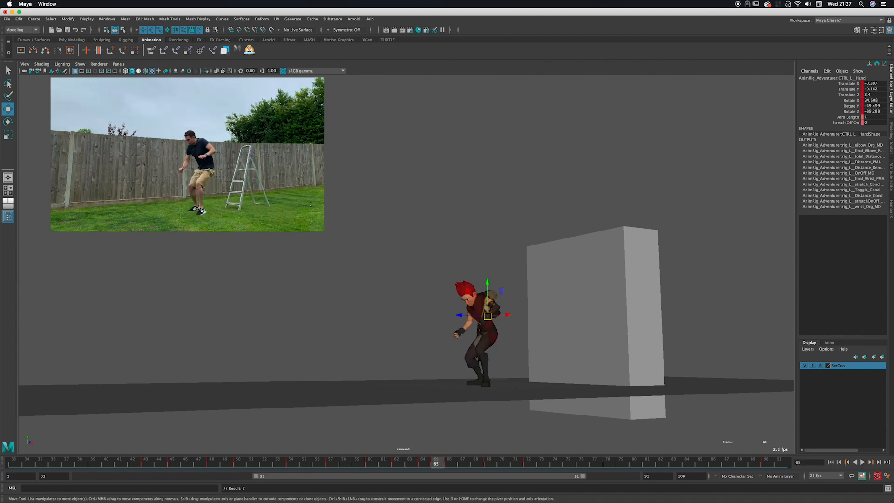
mouse_move(358, 465)
mouse_down()
mouse_move(423, 463)
mouse_move(444, 451)
mouse_up()
drag(491, 319, 466, 302)
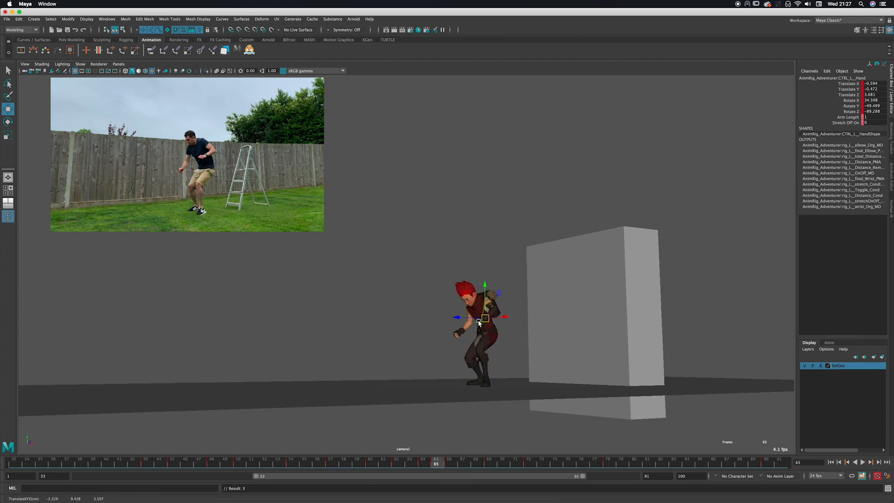
key(alt+v)
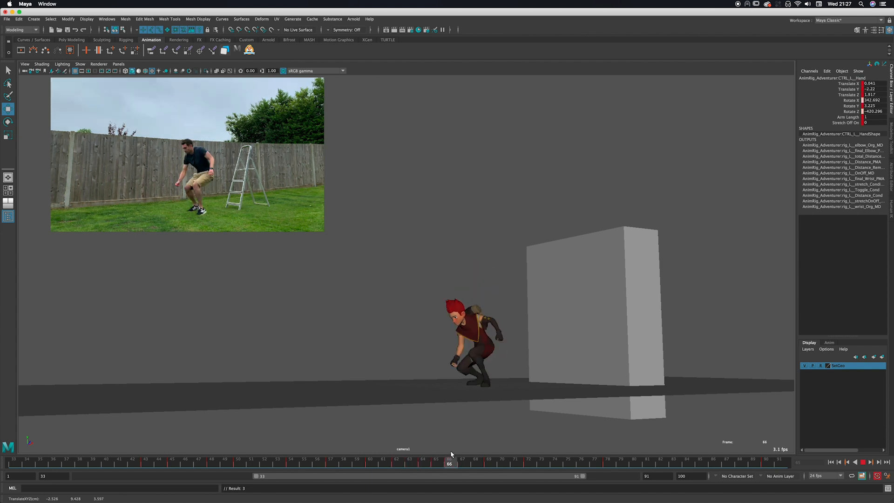
Rotate the left hand at frame 69 to about X 468, Y 76 and Z -319 degrees, following the reference pose
drag(466, 450, 487, 446)
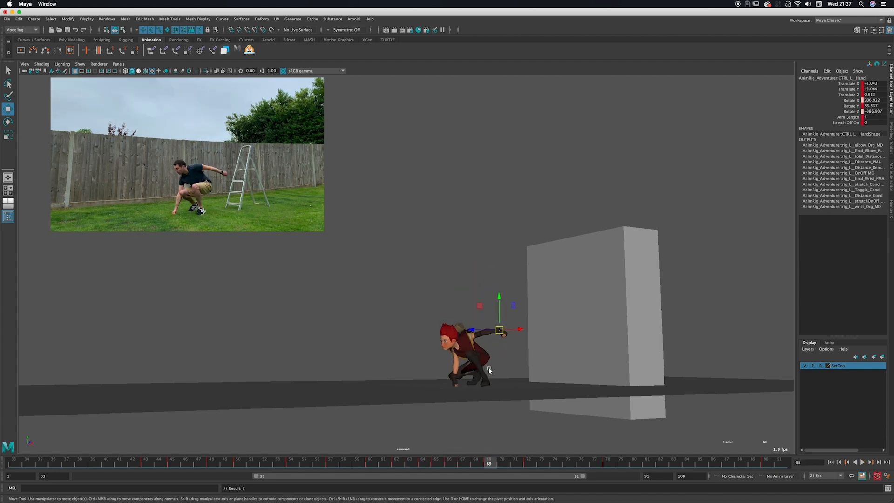
key(e)
drag(495, 349, 511, 317)
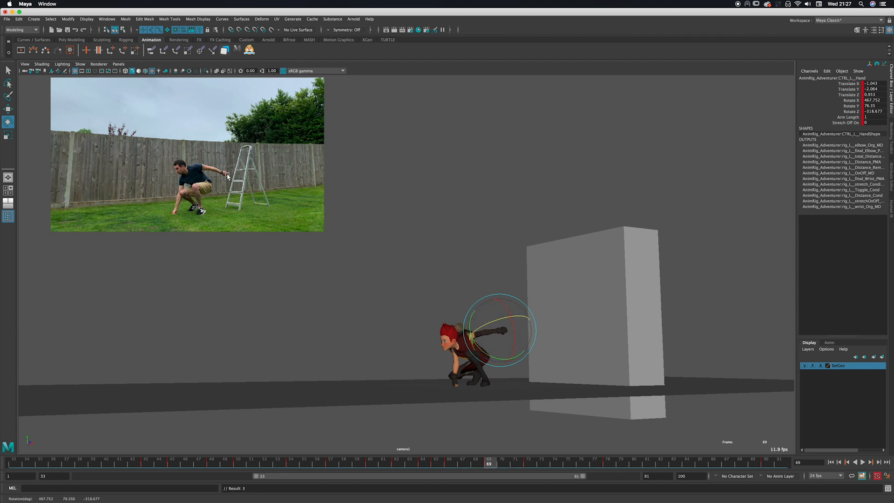
Refine the left hand's rotation at frame 69 in the enlarged perspective view to about X 447, Y 71 and Z -319 degrees
click(410, 293)
key(space)
key(space)
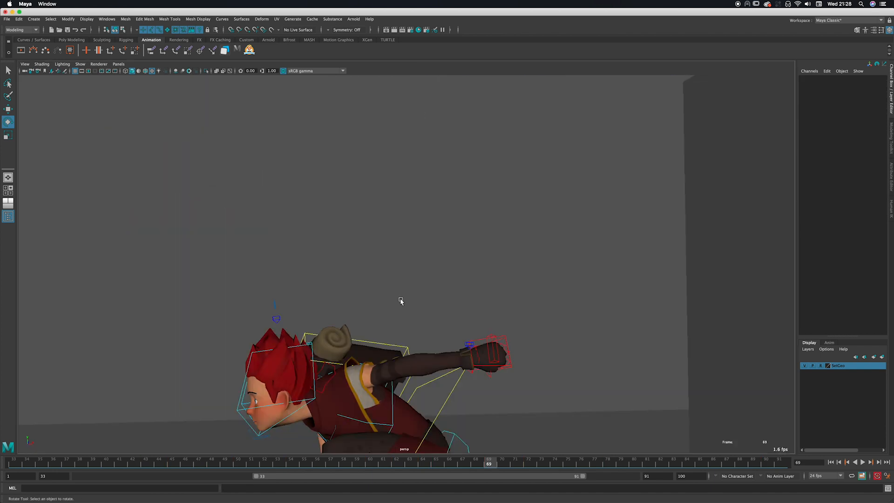
alt+middle_drag(399, 311, 387, 224)
click(475, 248)
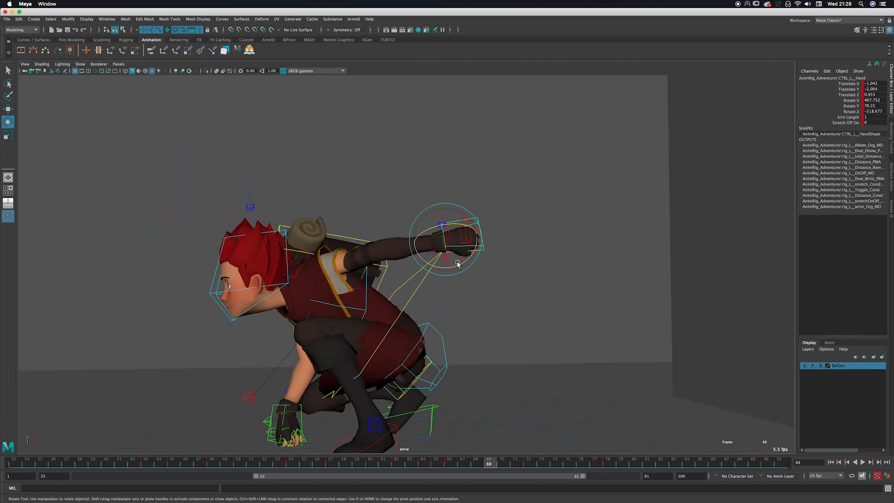
mouse_move(426, 279)
alt+mouse_down()
mouse_move(473, 306)
mouse_move(457, 275)
mouse_move(410, 271)
alt+mouse_up()
alt+right_drag(410, 271, 410, 294)
drag(504, 264, 491, 273)
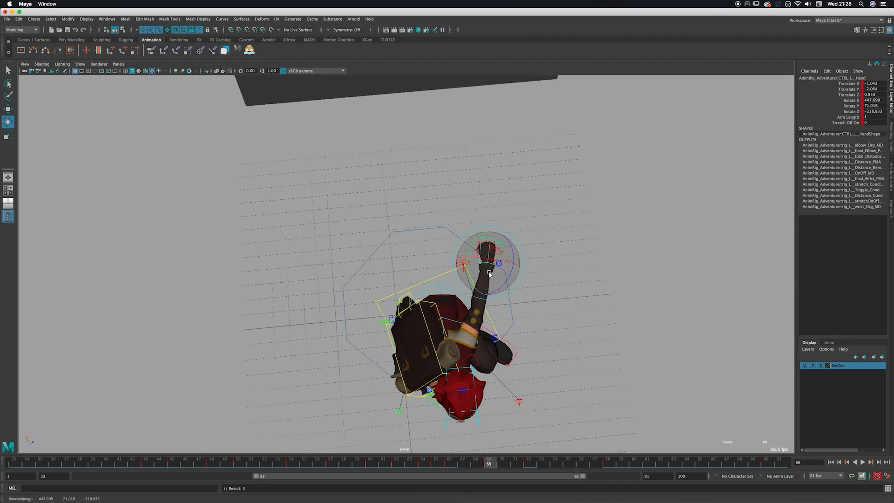
Apply the Euler Filter to the left hand's curves to clean up the rotation flip between frames 66 and 69
drag(445, 463, 470, 462)
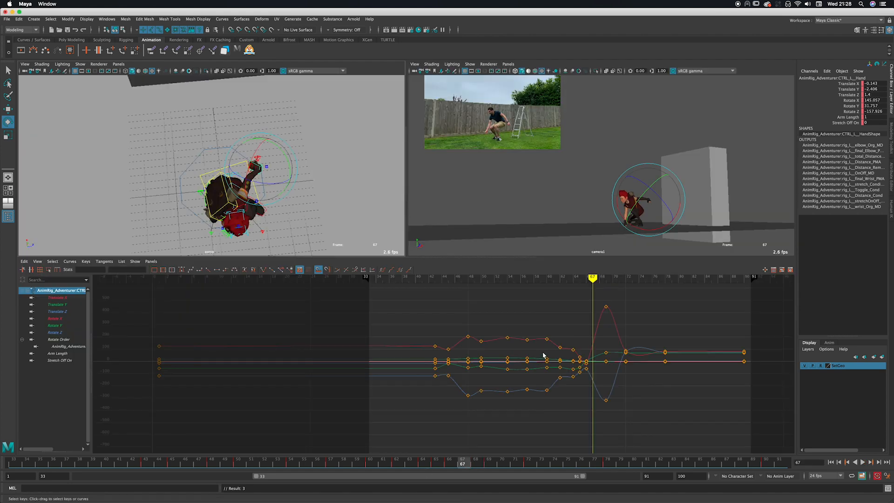
click(70, 261)
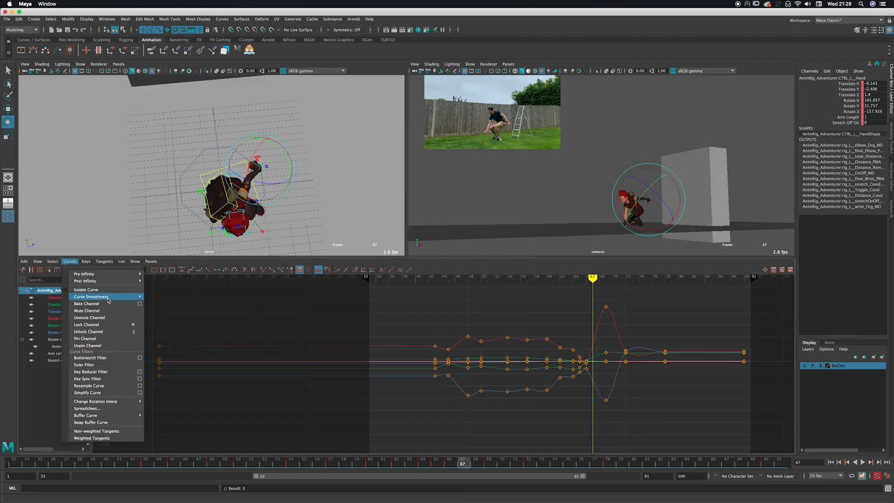
click(134, 365)
mouse_move(426, 464)
mouse_down()
mouse_move(480, 465)
mouse_move(433, 466)
mouse_move(457, 465)
mouse_up()
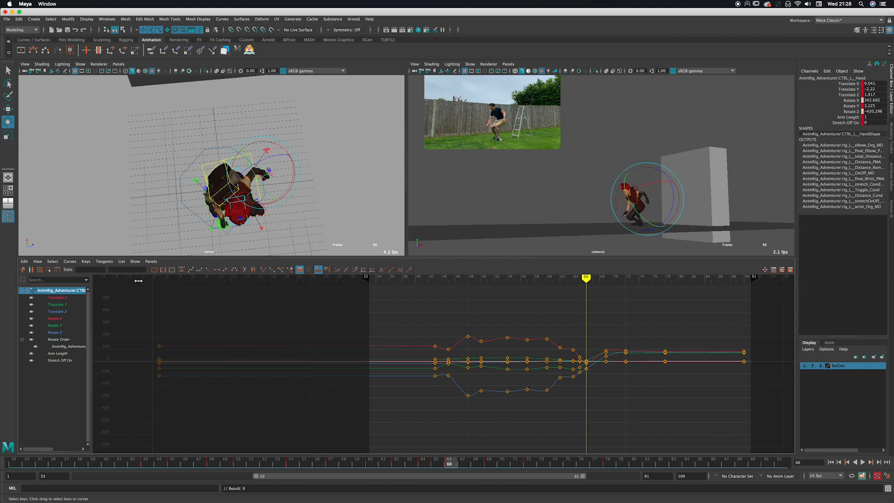
click(70, 262)
click(123, 366)
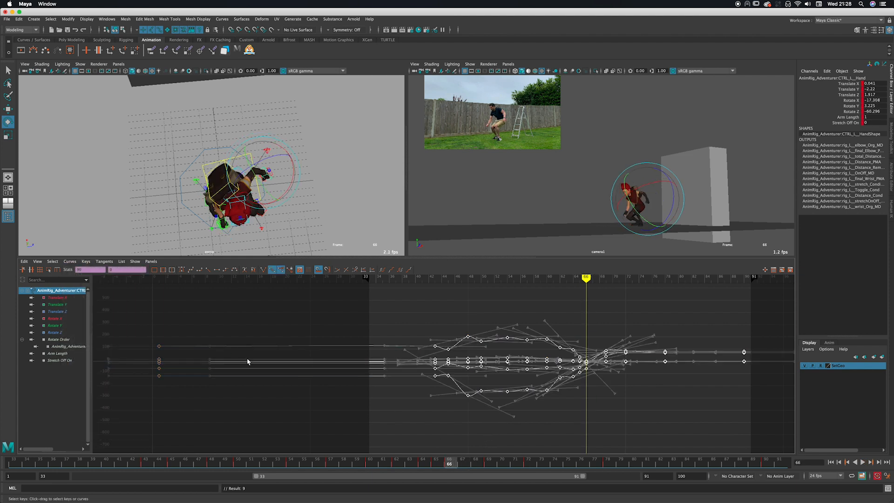
click(444, 427)
Rotate the left hand at frame 67 to about X 9, Y 32 and Z -367 degrees, and run the Euler Filter on its curves
drag(457, 466, 489, 463)
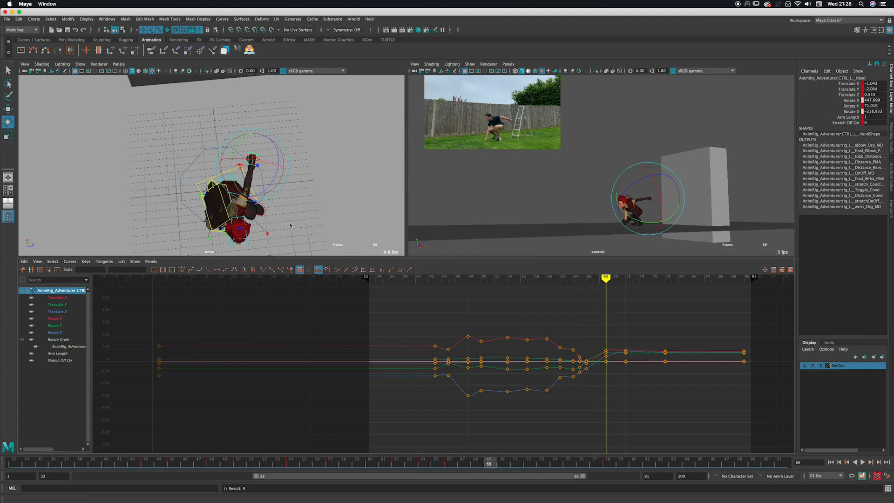
alt+drag(290, 226, 237, 190)
drag(416, 467, 466, 462)
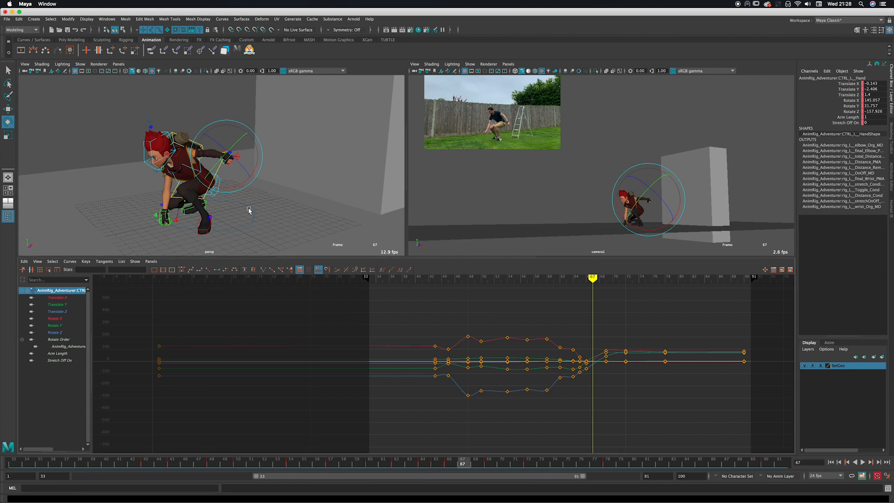
alt+drag(249, 210, 304, 236)
drag(264, 141, 258, 185)
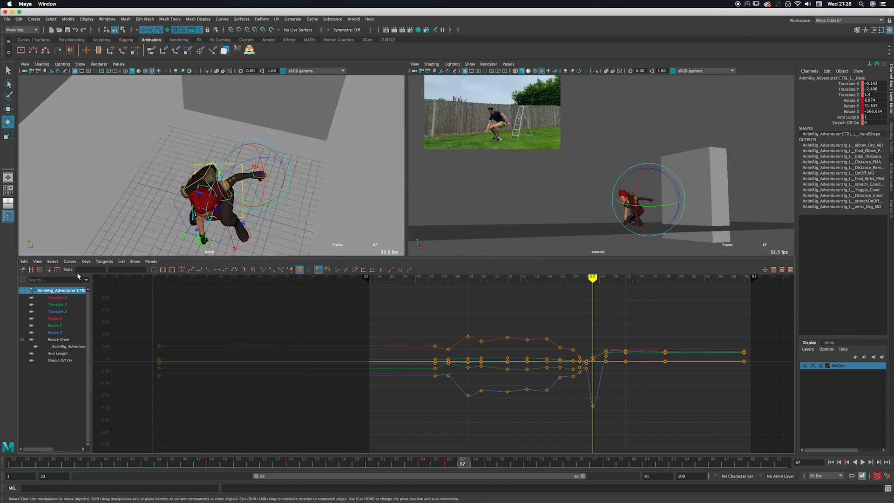
click(70, 261)
click(114, 365)
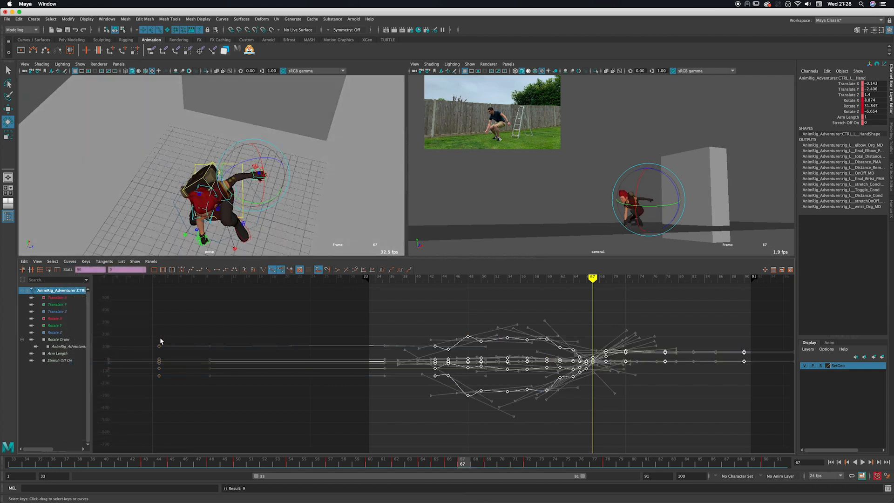
Rotate the left hand at frame 68 to about 67 degrees in X, run the Euler Filter on its curves, and play back the motion
drag(455, 455, 476, 458)
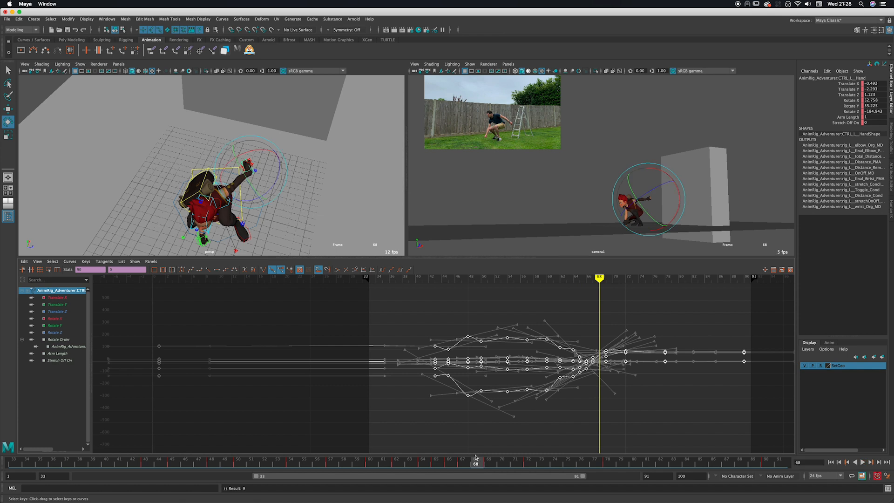
alt+drag(238, 210, 270, 167)
drag(292, 205, 326, 233)
click(69, 262)
click(83, 365)
key(q)
key(alt+v)
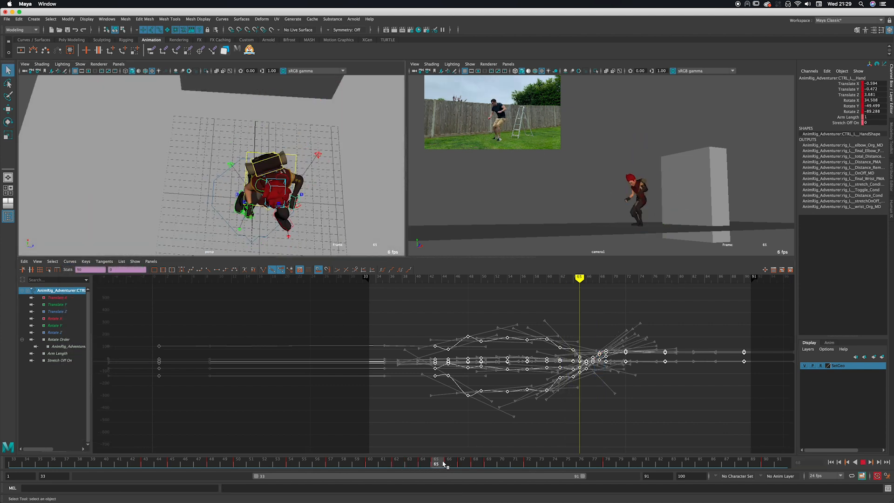
Move the left hand control at frame 69 to a Translate Z of about 1.31, comparing it with frame 68
mouse_move(472, 458)
mouse_down()
mouse_move(503, 449)
mouse_move(477, 456)
mouse_move(489, 455)
mouse_up()
key(w)
key(f)
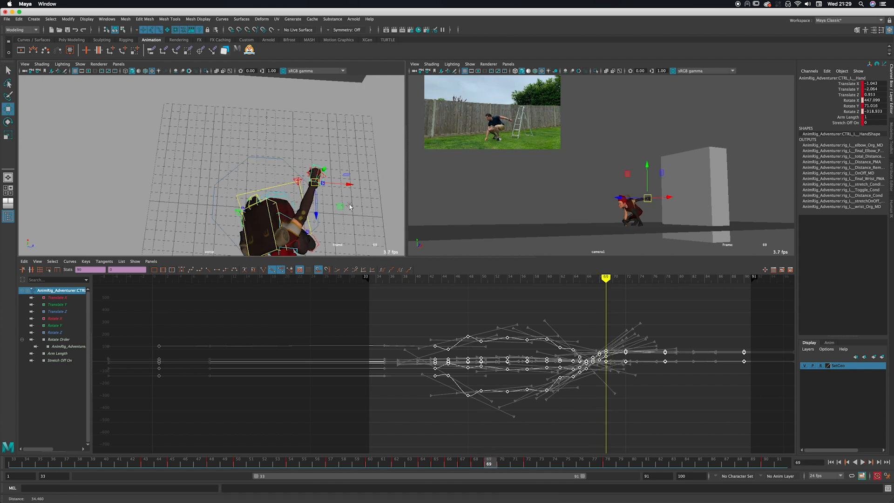
drag(423, 464, 474, 461)
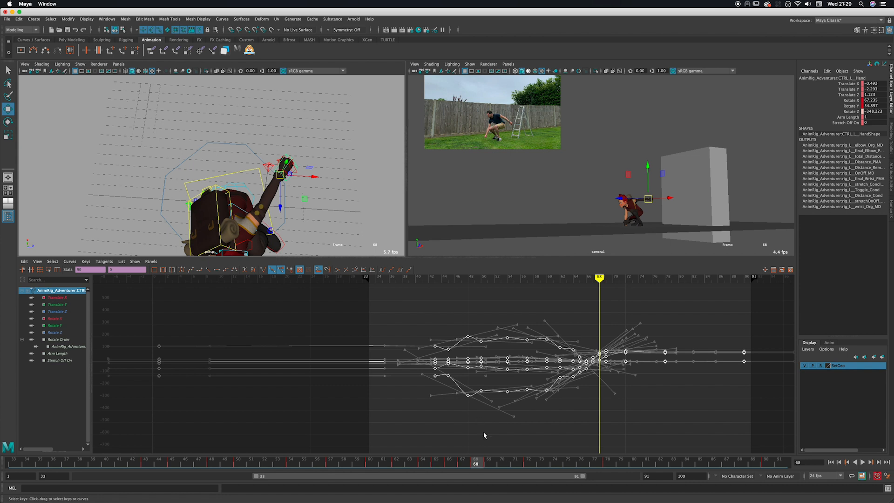
key(alt+period)
middle_drag(275, 201, 274, 203)
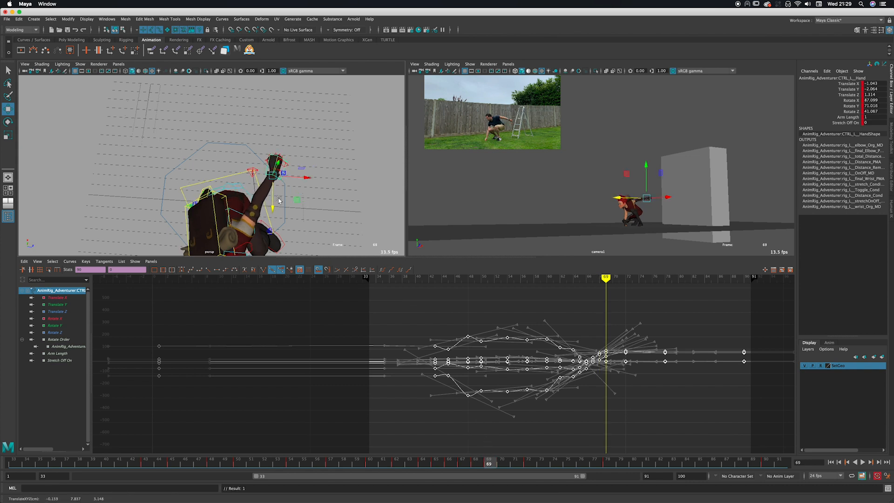
Rotate the left hand at frame 69 to about X 75, Y 58 and Z 31 degrees
key(e)
middle_drag(278, 193, 274, 182)
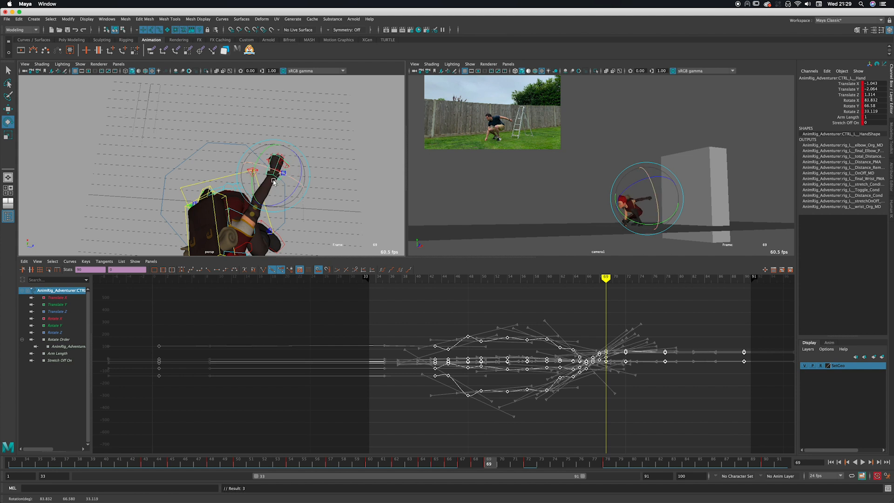
mouse_move(274, 181)
alt+mouse_down()
mouse_move(274, 169)
mouse_move(262, 176)
mouse_move(283, 191)
alt+mouse_up()
key(q)
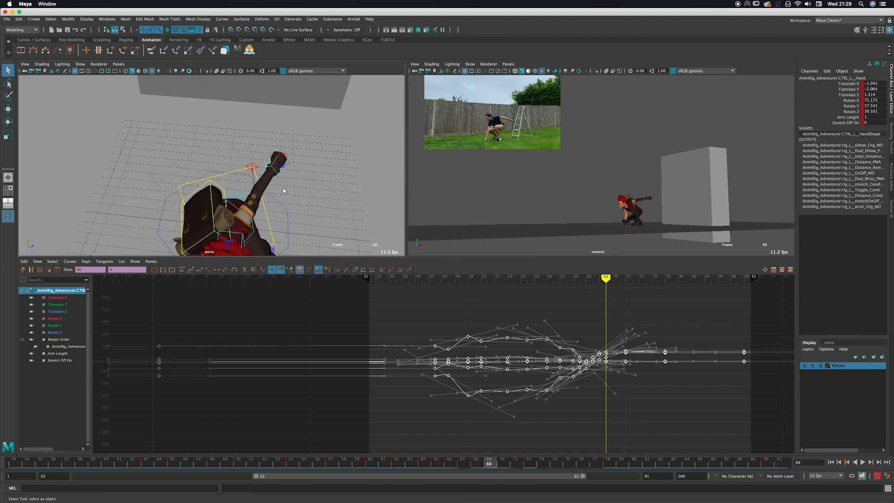
Examine the left hand's arc through the landing from side and overhead angles by scrubbing and playing back the animation
drag(439, 456, 489, 464)
alt+drag(366, 237, 405, 348)
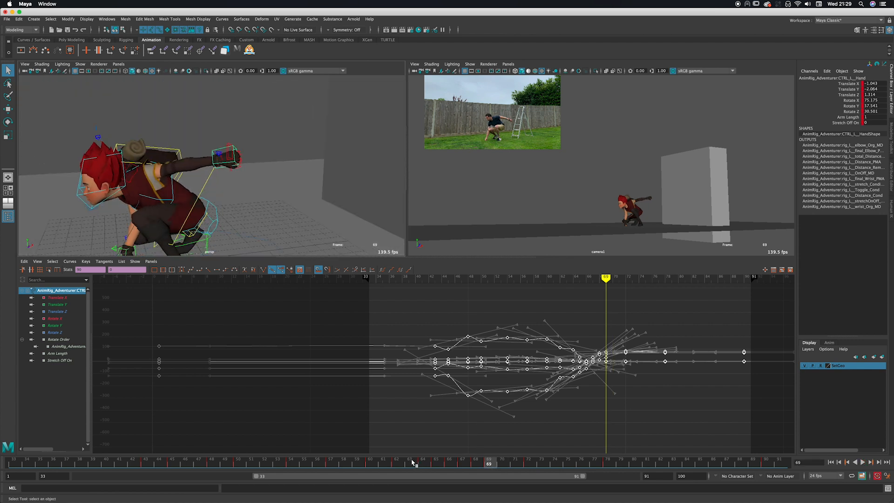
drag(413, 463, 517, 429)
alt+drag(311, 205, 294, 223)
drag(422, 468, 475, 450)
alt+drag(254, 212, 275, 249)
mouse_move(387, 467)
mouse_down()
mouse_move(553, 447)
mouse_move(384, 461)
mouse_up()
click(863, 463)
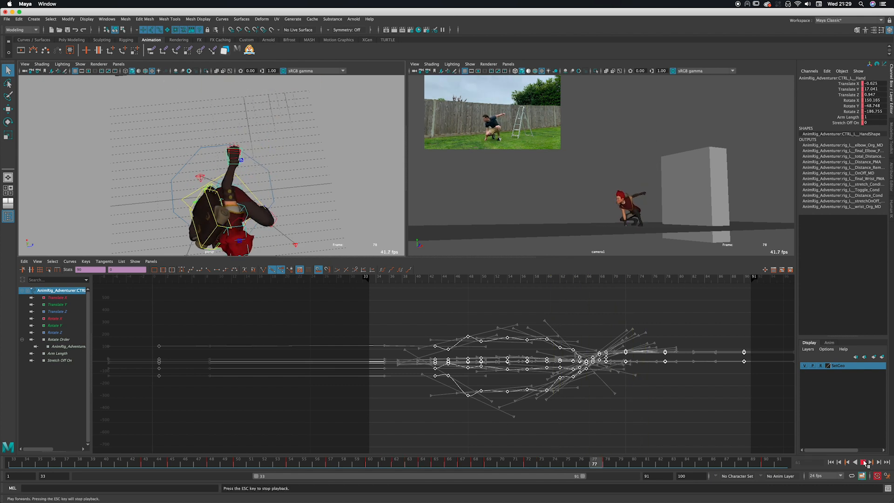
click(417, 466)
drag(418, 467, 463, 457)
Move the left hand control at frame 69 to about Translate X -1.80 and Z 1.16 in the enlarged overhead view
key(space)
alt+right_drag(316, 241, 201, 276)
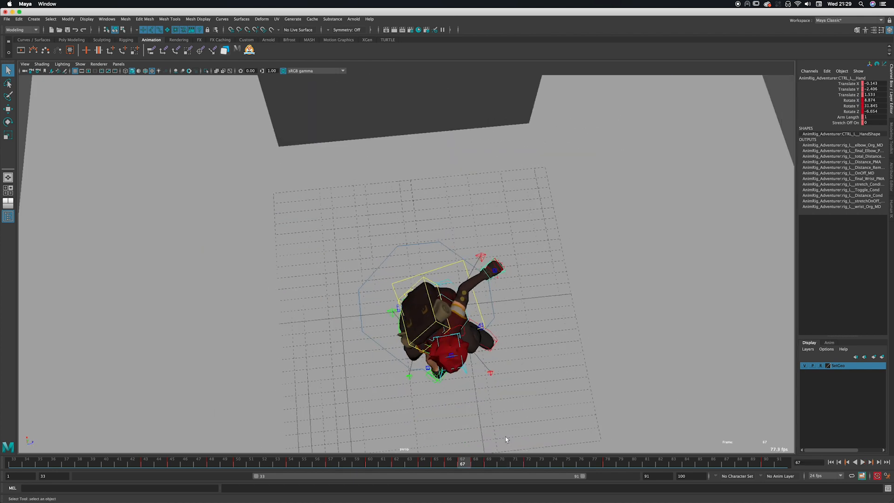
drag(409, 459, 450, 440)
click(847, 462)
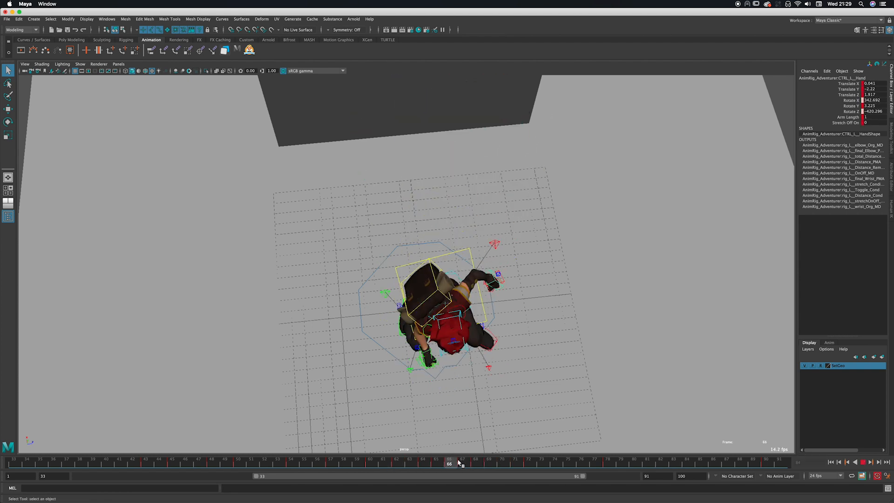
key(Escape)
key(w)
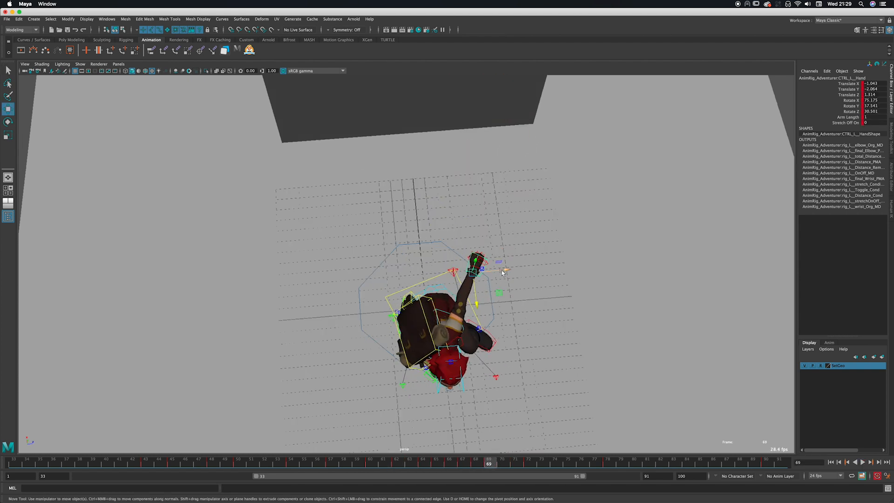
drag(503, 268, 497, 273)
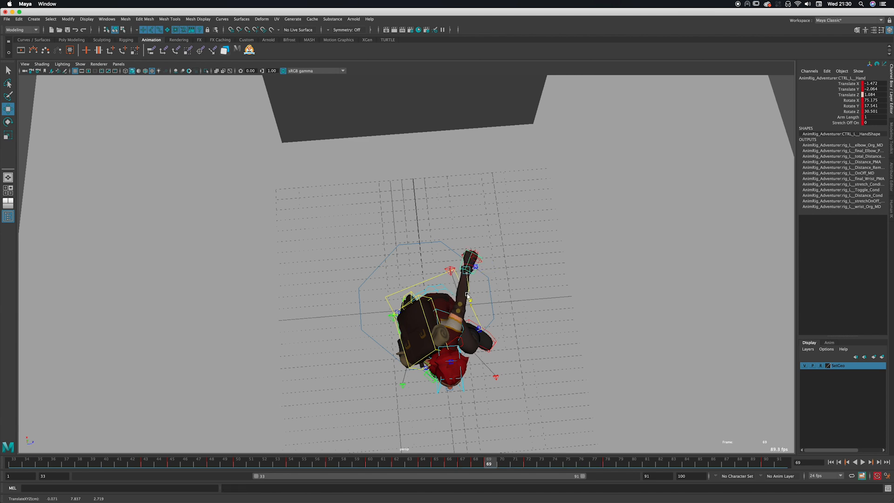
alt+drag(480, 295, 473, 297)
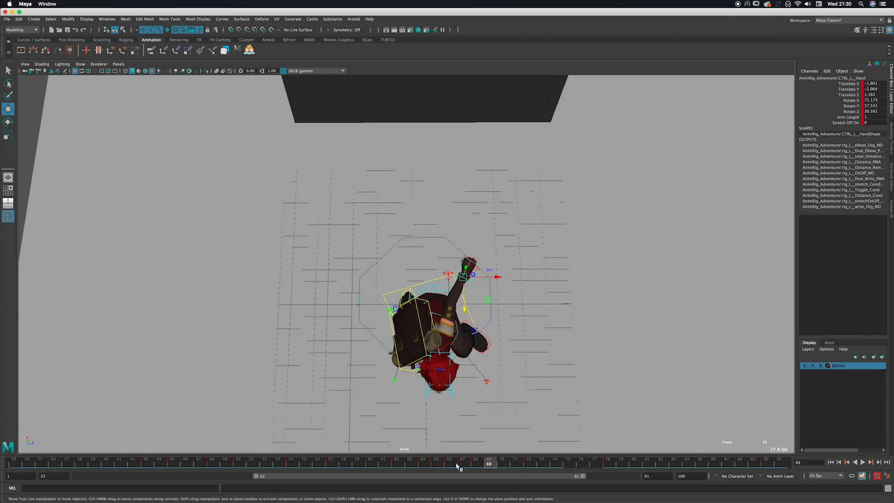
Adjust the left hand at frame 72 to Translate Z about 1.36 and rotation about X 87, Y 69 and Z 75 degrees
drag(429, 465, 528, 457)
drag(454, 264, 466, 271)
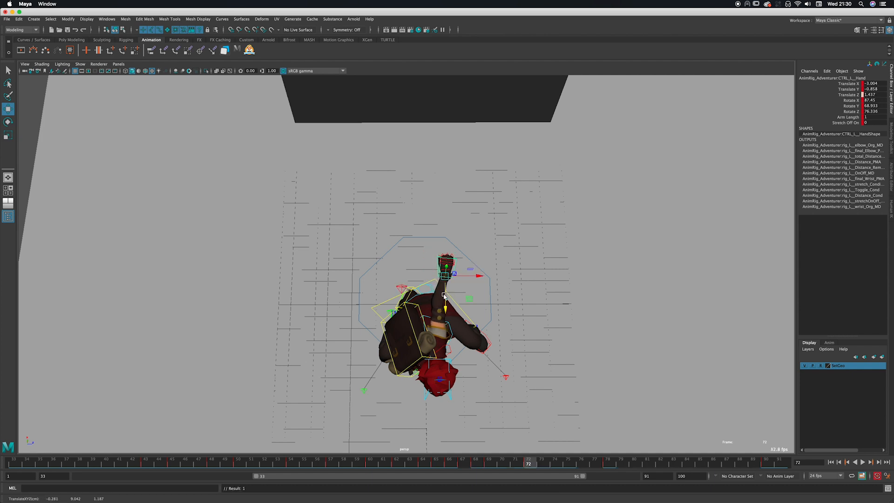
key(e)
drag(445, 298, 440, 260)
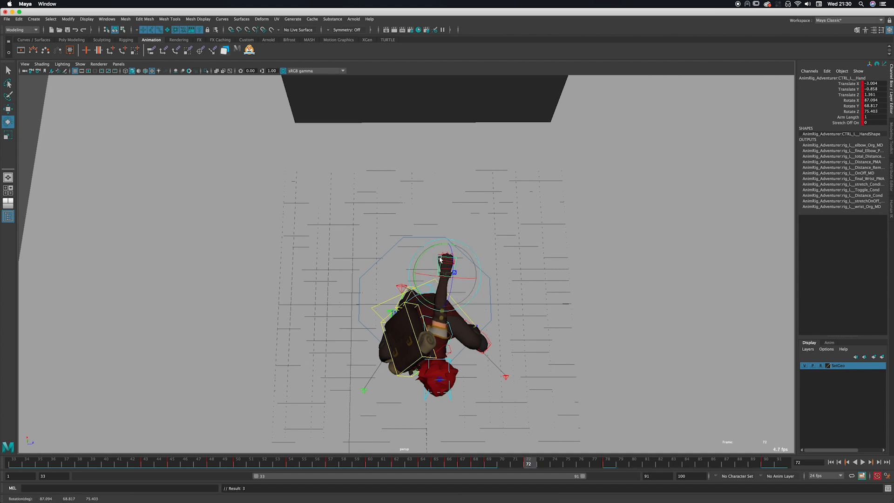
Move the left hand to about Translate X -2.24, Z 1.19 at frame 70 and X -2.68, Z 1.34 at frame 71
drag(473, 465, 499, 459)
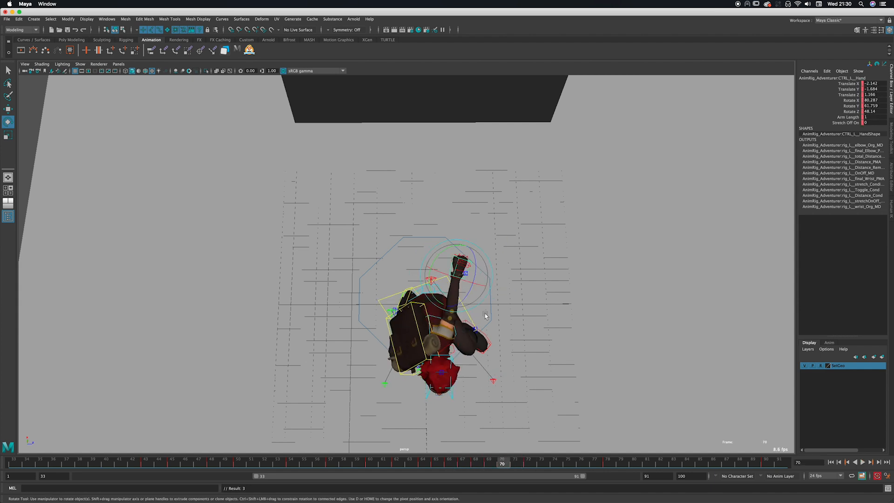
key(w)
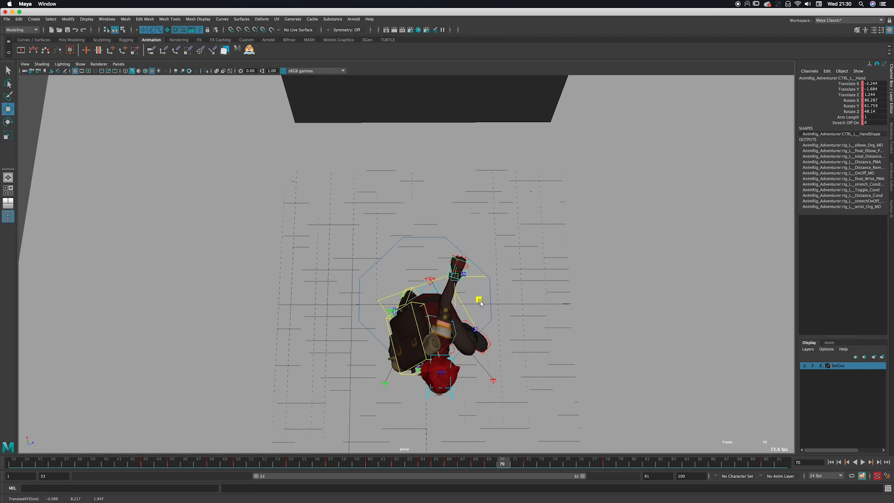
alt+drag(479, 307, 463, 290)
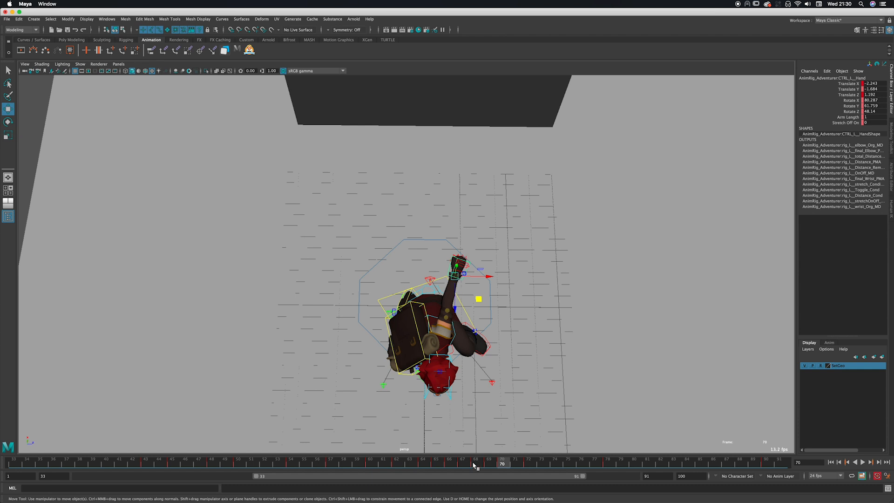
drag(474, 465, 519, 458)
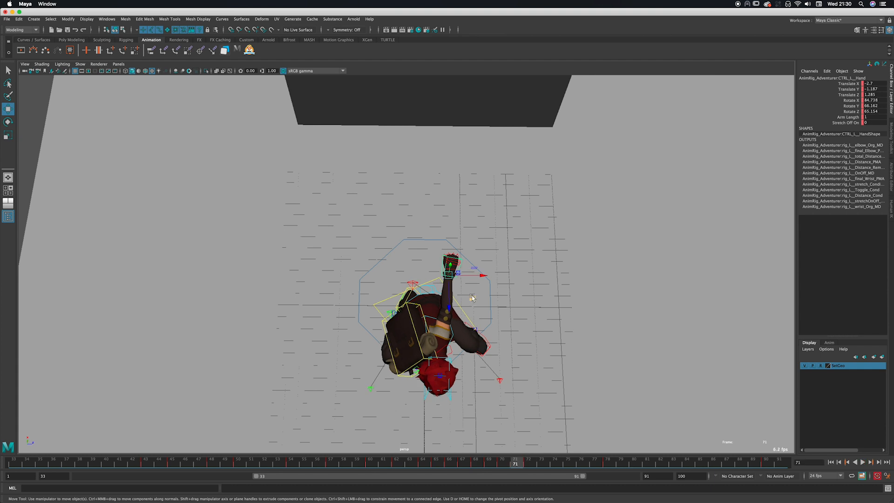
middle_drag(472, 298, 474, 299)
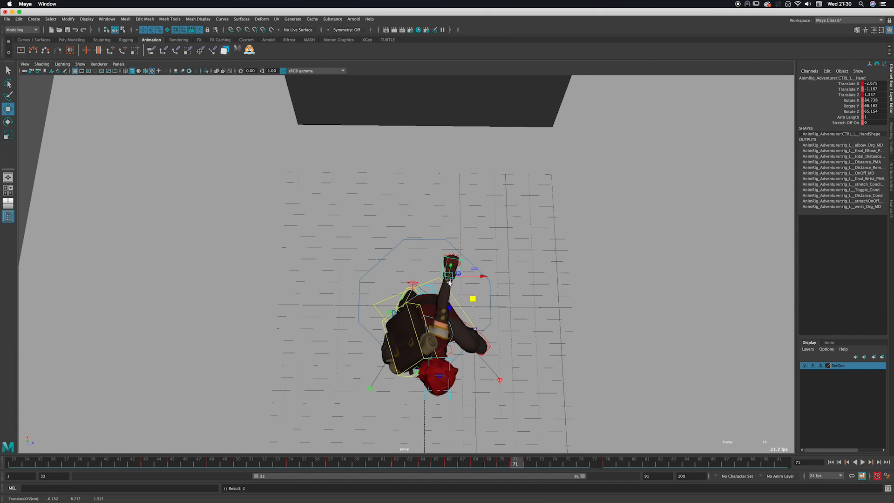
Move the left hand to about Translate X -3.08 at frame 72 and about X -3.55, Z 1.20 at frame 75
drag(482, 463, 525, 445)
drag(476, 272, 478, 276)
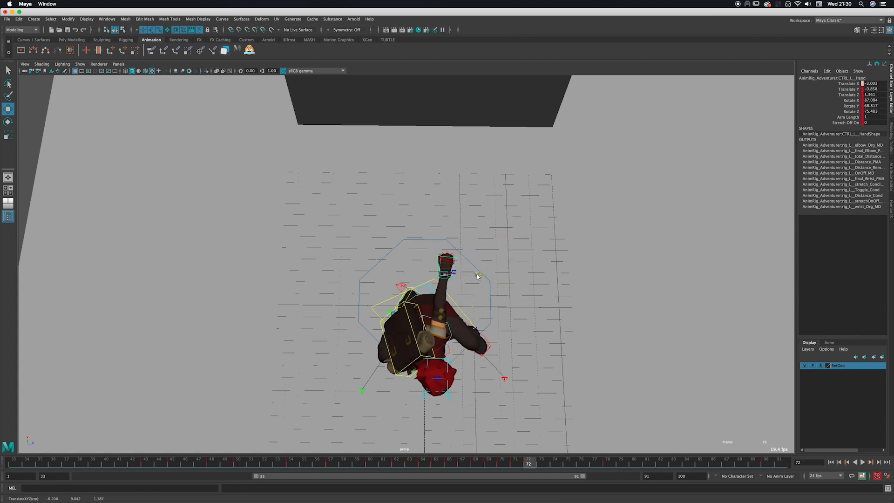
drag(549, 462, 576, 460)
middle_drag(463, 297, 461, 294)
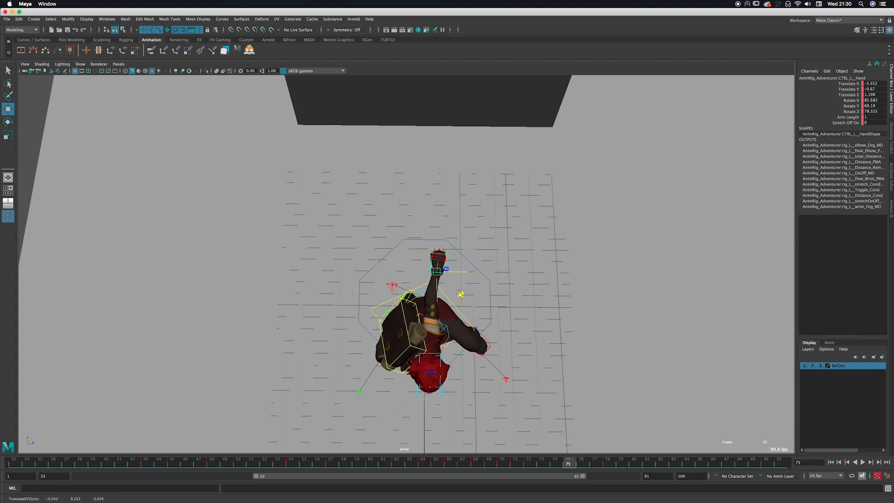
Move the left hand at frame 78 to about Translate X -3.66 and Z 1.22, and copy that pose to frame 90
drag(536, 460, 608, 460)
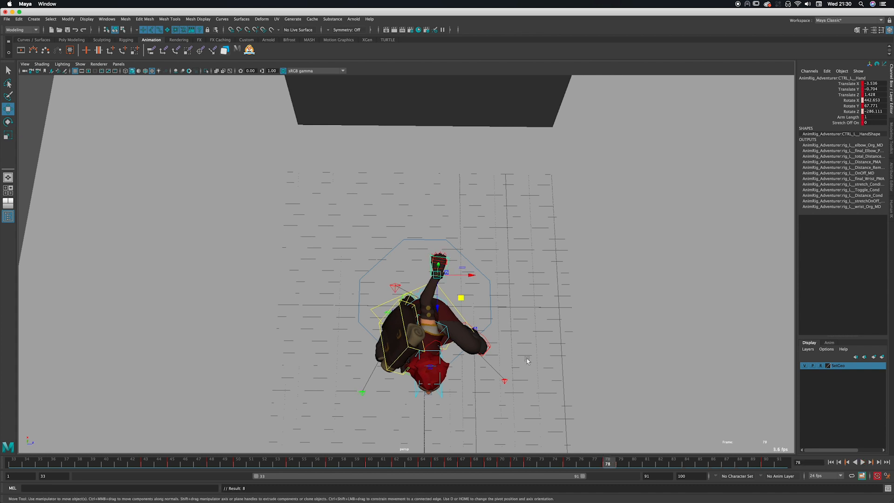
drag(464, 298, 464, 296)
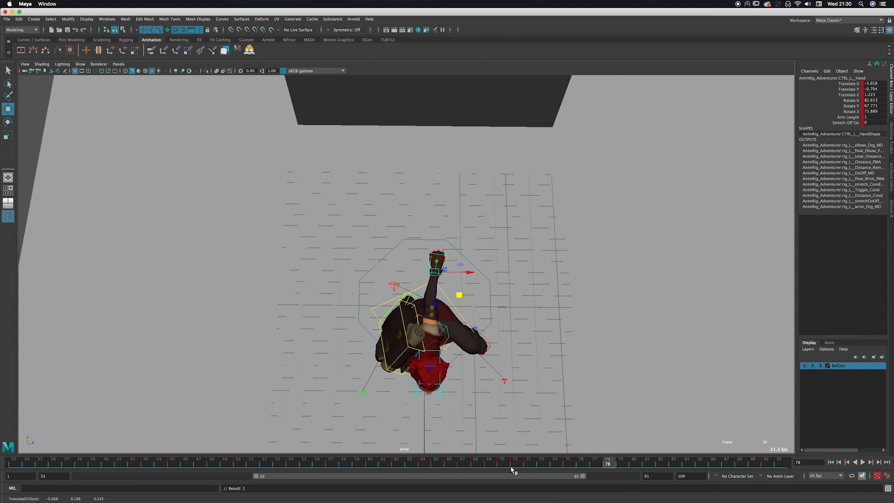
key(alt+v)
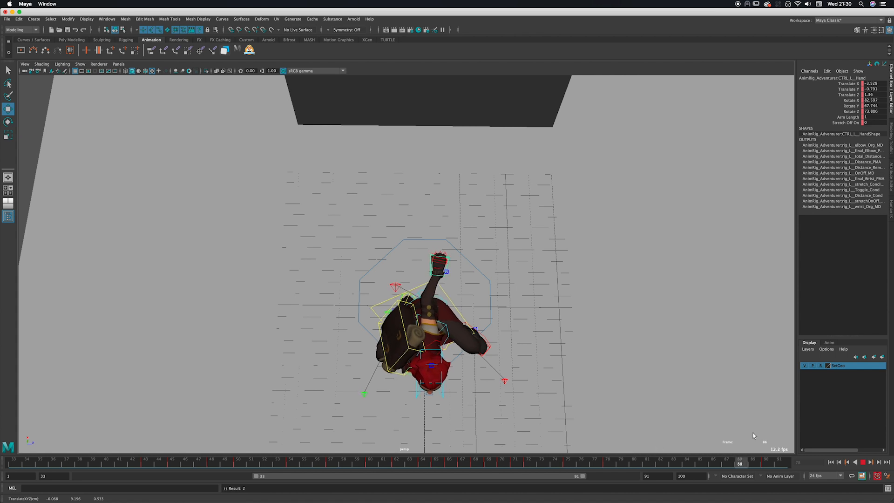
key(Escape)
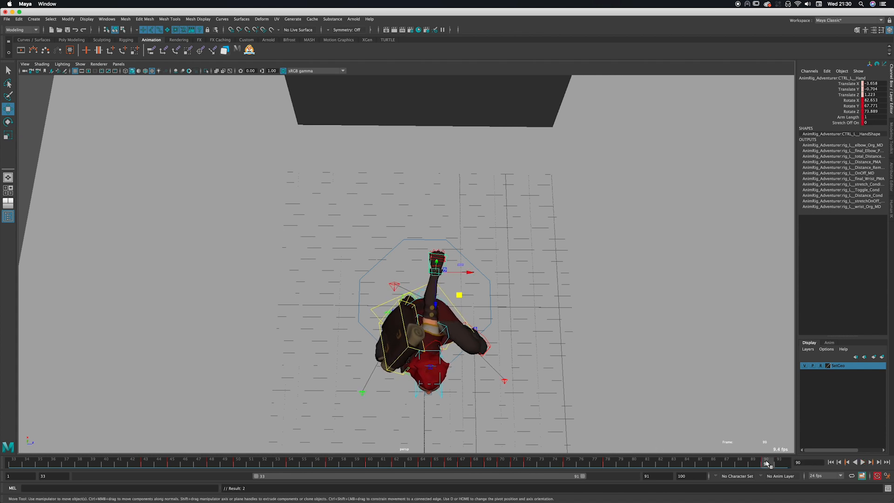
Review the left hand's motion through the landing from overhead and side angles by playing back the animation
key(alt+v)
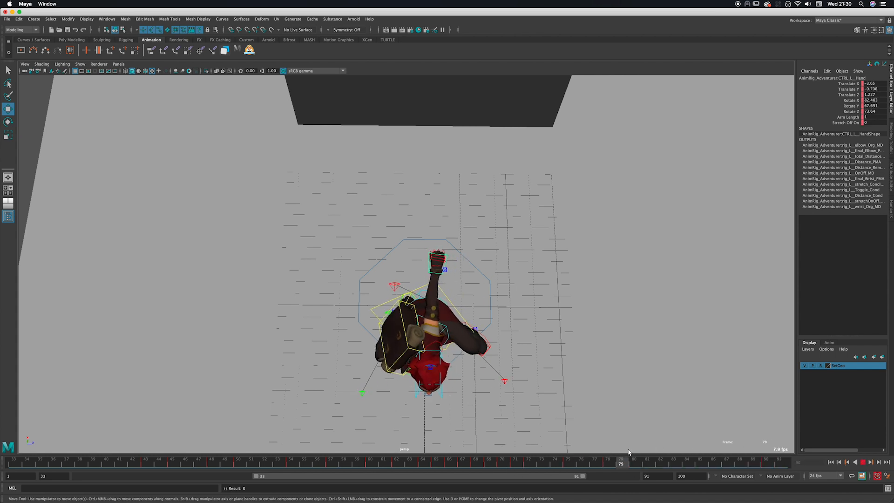
click(489, 463)
alt+drag(542, 405, 493, 317)
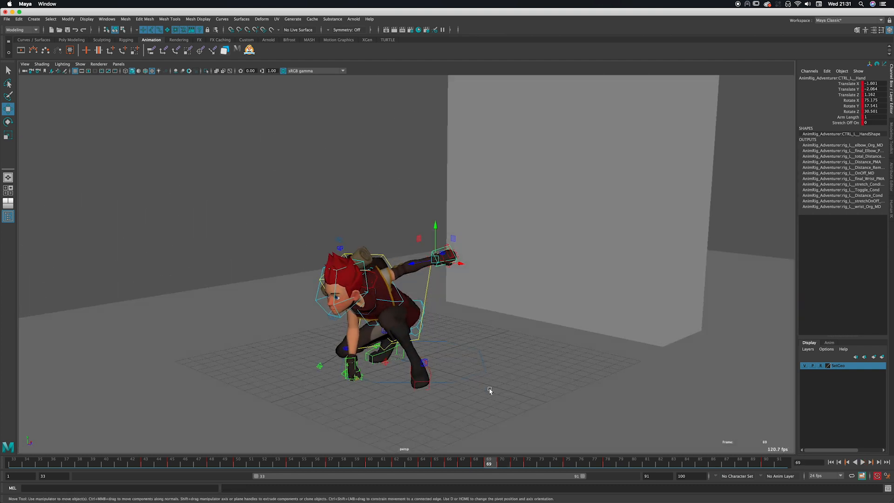
key(alt+v)
click(369, 462)
key(space)
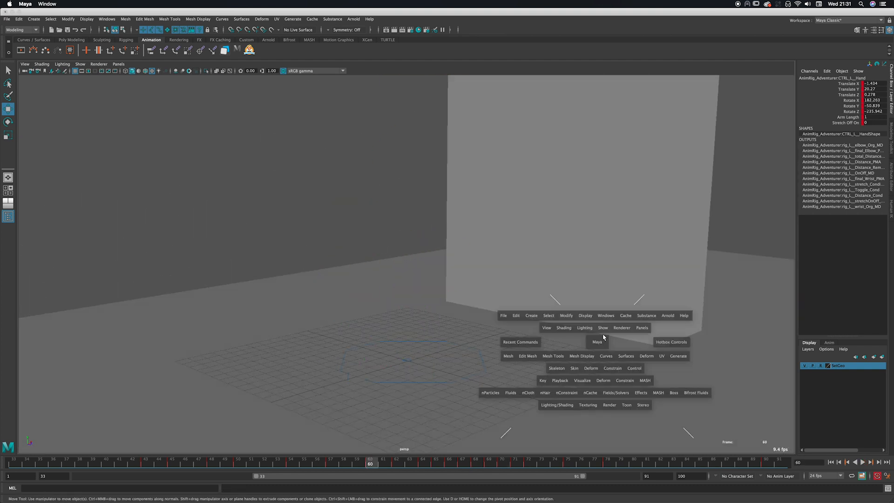
Compare the jump and the left arm's landing with the video reference in the enlarged camera view by playing and scrubbing
click(864, 462)
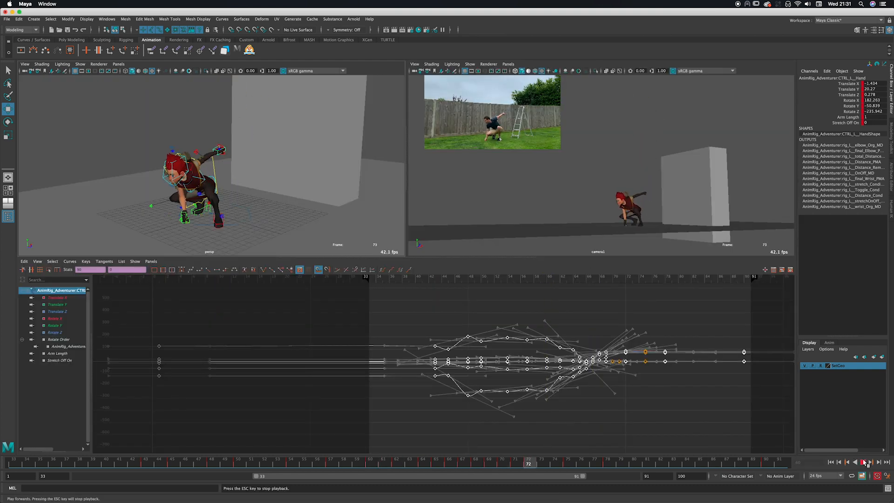
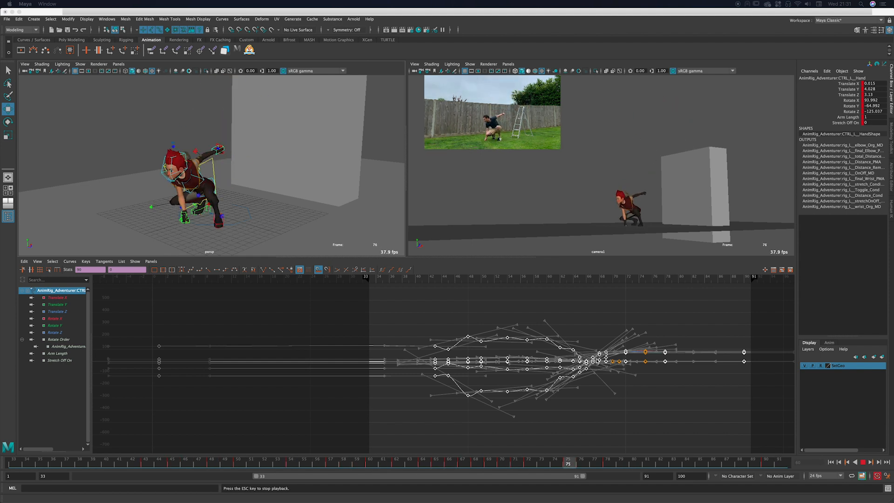
click(594, 227)
key(space)
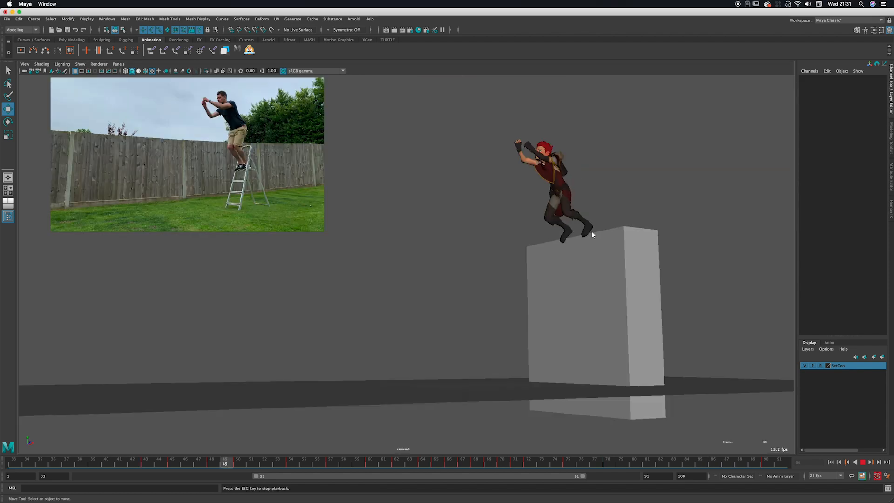
click(863, 463)
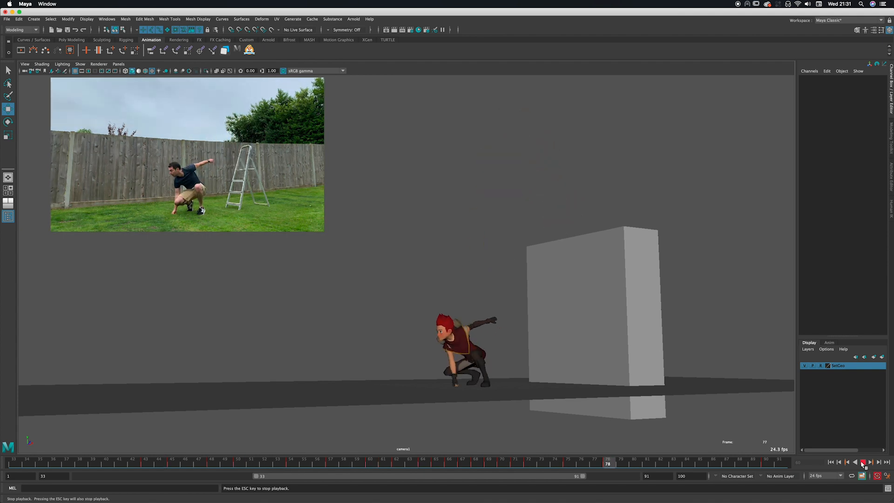
drag(462, 465, 518, 454)
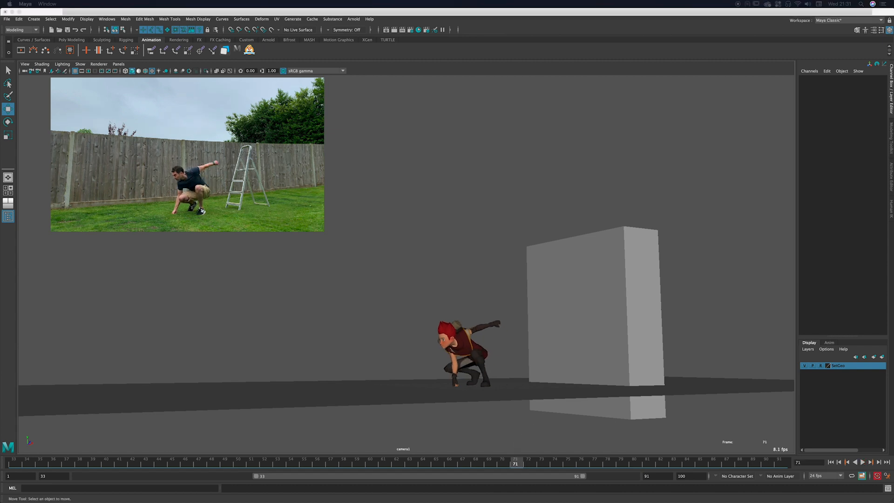
mouse_move(418, 463)
mouse_down()
mouse_move(512, 453)
mouse_move(466, 459)
mouse_move(490, 446)
mouse_move(424, 460)
mouse_move(480, 451)
mouse_move(444, 450)
mouse_move(470, 450)
mouse_up()
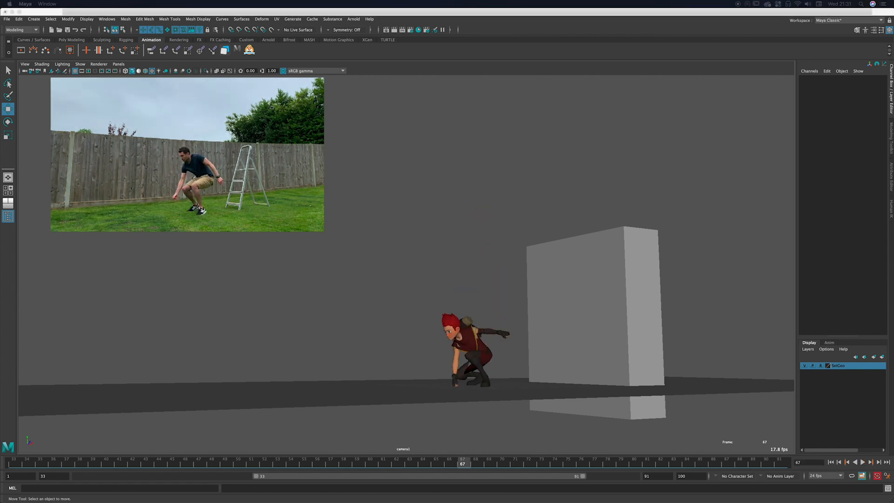
drag(380, 462, 489, 462)
Move the left hand control at frame 69 to about Translate X -2.07 and Z 0.96 in an overhead perspective view
key(space)
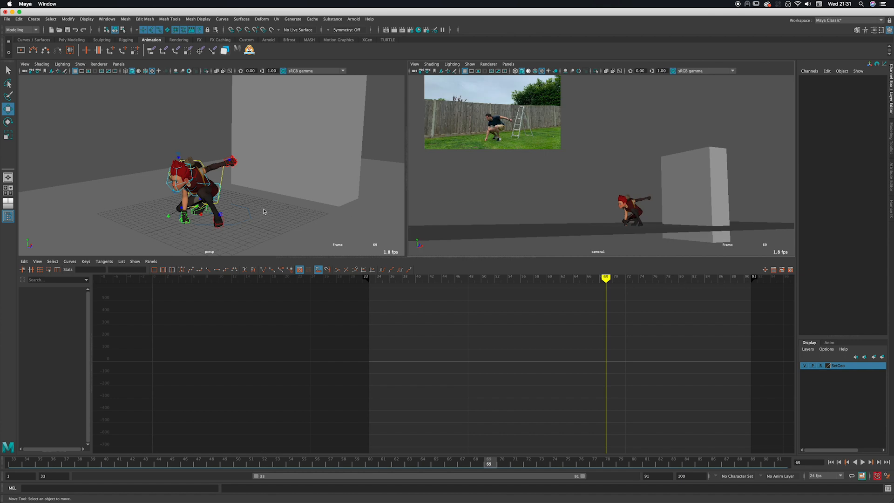
alt+drag(252, 201, 287, 213)
click(255, 175)
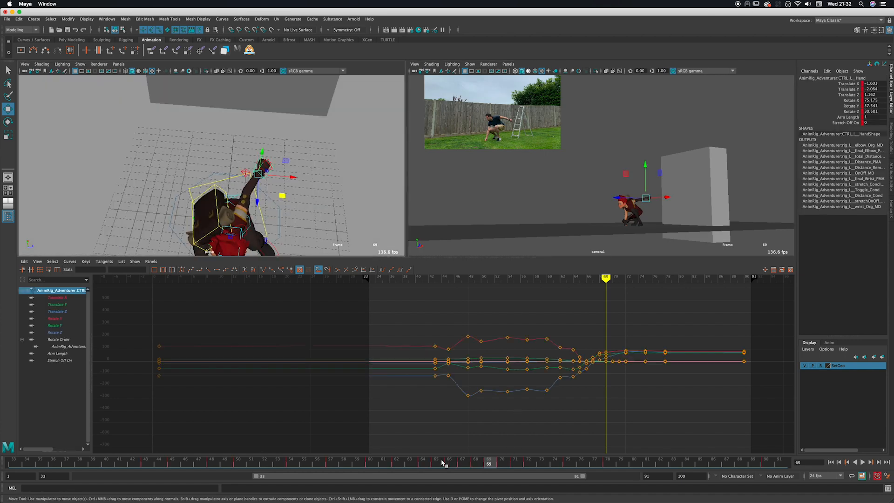
mouse_move(442, 463)
mouse_down()
mouse_move(504, 462)
mouse_move(434, 465)
mouse_move(489, 454)
mouse_up()
alt+middle_drag(289, 194, 311, 207)
drag(311, 213, 312, 214)
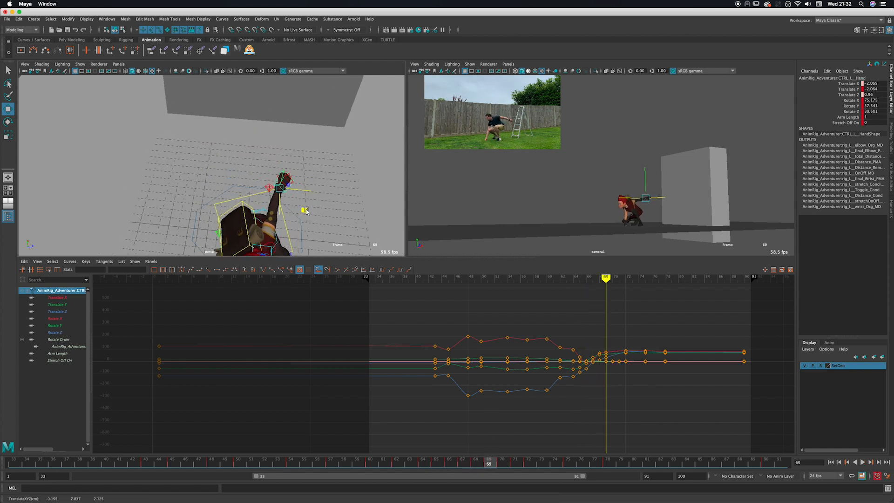
Move the left hand at frame 70 to about Translate X -2.73, Z 1.12 and rotate it to about X 76, Y 67, Z 48 degrees
key(q)
mouse_move(433, 465)
mouse_down()
mouse_move(508, 456)
mouse_move(441, 461)
mouse_move(508, 462)
mouse_move(447, 471)
mouse_move(502, 463)
mouse_up()
key(w)
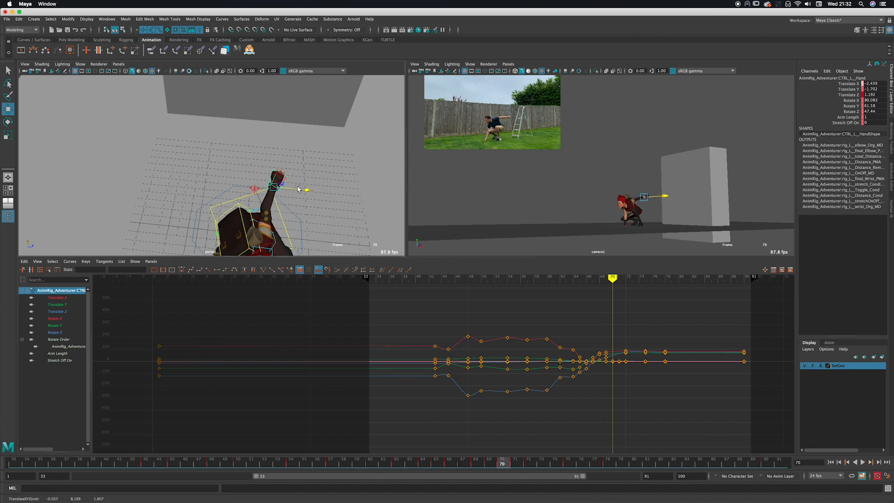
key(e)
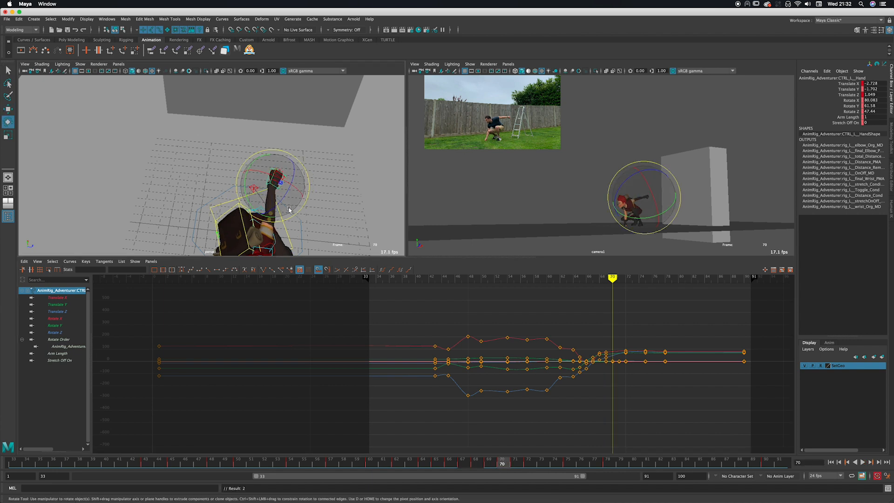
key(w)
mouse_move(274, 208)
mouse_down()
mouse_move(281, 212)
mouse_move(250, 208)
mouse_move(272, 215)
mouse_up()
key(e)
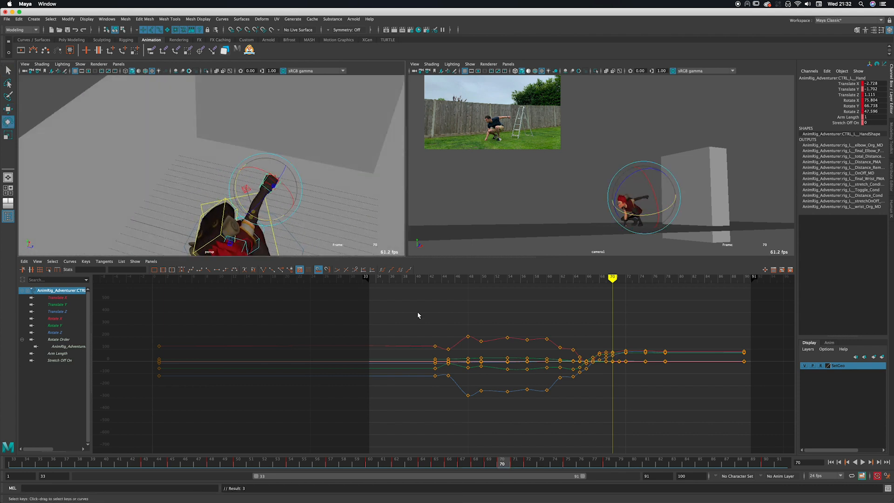
Check the left hand's arc between frames 68 and 72, and delete its key at frame 71
click(482, 465)
drag(500, 463, 529, 463)
click(512, 464)
click(504, 463)
alt+drag(280, 186, 300, 195)
mouse_move(479, 461)
mouse_down()
mouse_move(442, 462)
mouse_move(515, 461)
mouse_up()
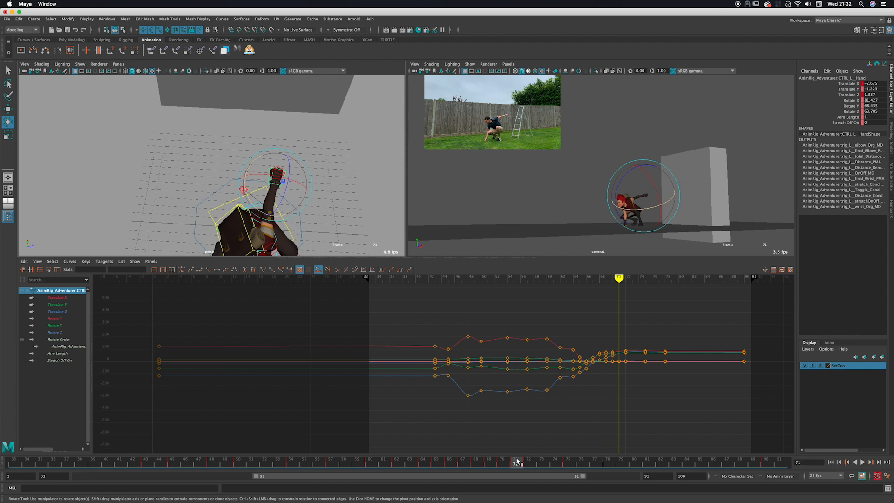
right_click(517, 461)
click(536, 378)
Move the left hand control at frame 72 to about Translate X -3.22 and Z 1.23, following its arc from frame 67
click(471, 465)
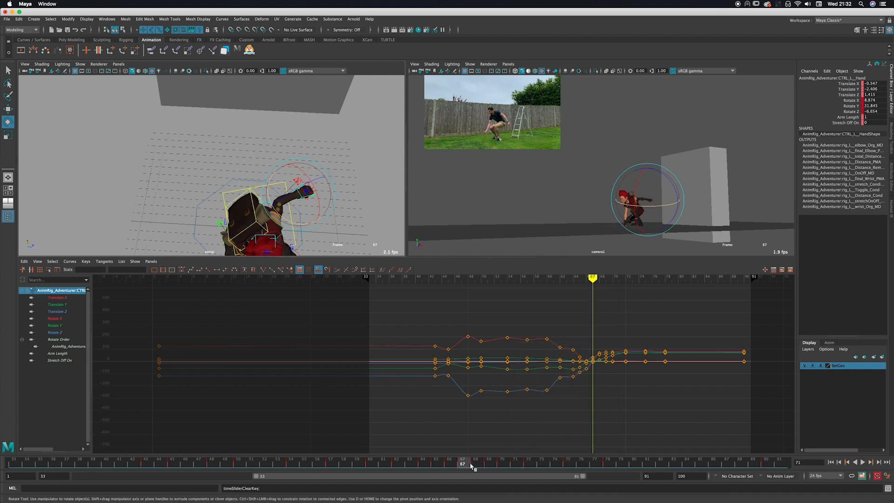
drag(472, 466, 509, 465)
key(alt+v)
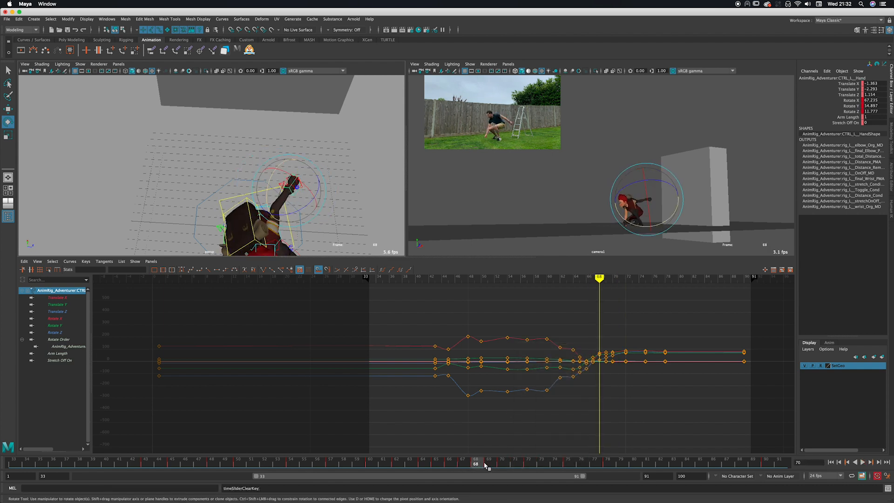
mouse_move(512, 466)
mouse_down()
mouse_move(529, 463)
mouse_move(503, 463)
mouse_move(530, 463)
mouse_up()
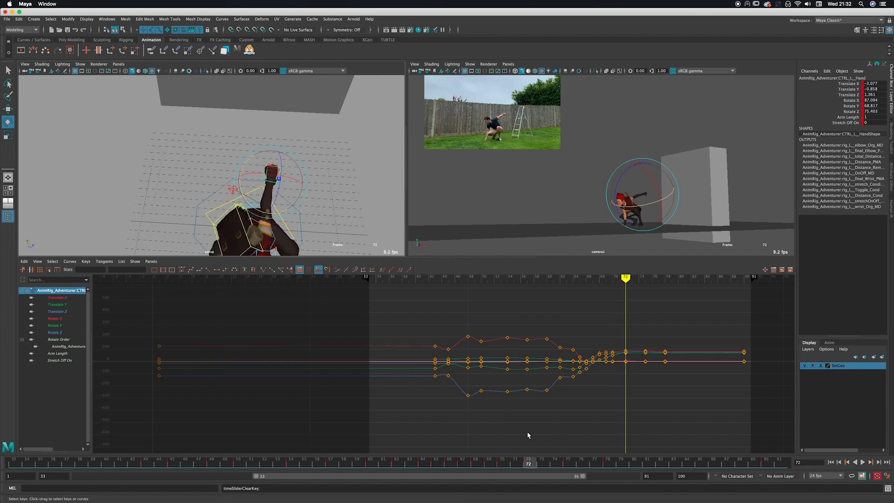
key(w)
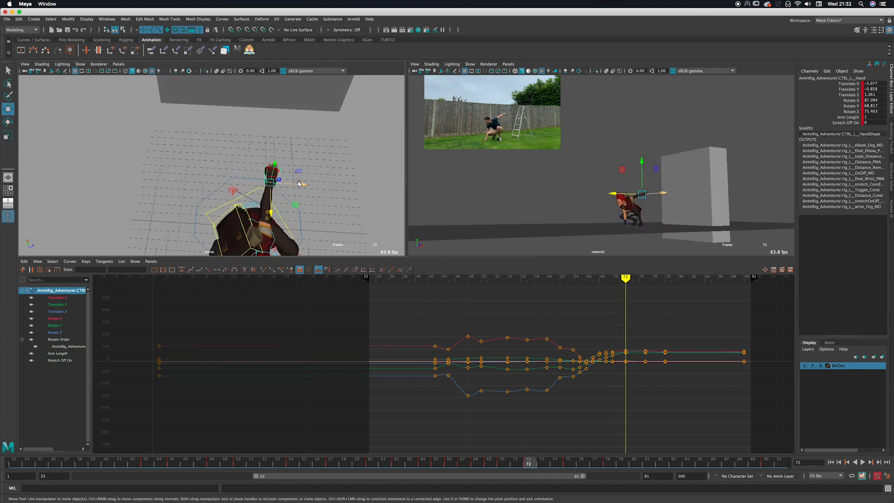
drag(298, 183, 300, 184)
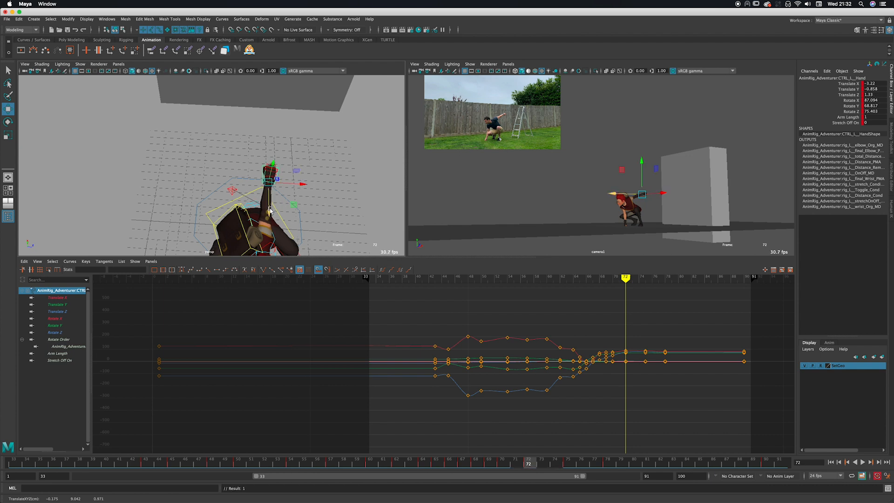
Rotate the left hand at frame 78 to about X 69, Y 66 and Z 59 degrees
mouse_move(488, 463)
mouse_down()
mouse_move(597, 441)
mouse_move(450, 447)
mouse_move(530, 450)
mouse_move(572, 438)
mouse_move(484, 454)
mouse_move(459, 450)
mouse_move(607, 436)
mouse_move(600, 440)
mouse_up()
drag(519, 463, 608, 464)
key(e)
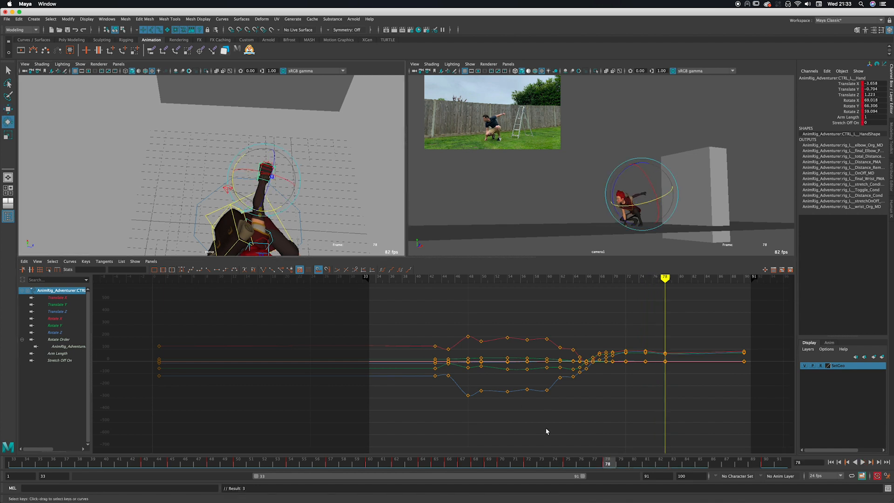
Move the left hand control at frame 82 to about Translate X -3.53 and Z 1.26, and key it
drag(495, 465, 664, 441)
key(w)
drag(289, 202, 291, 203)
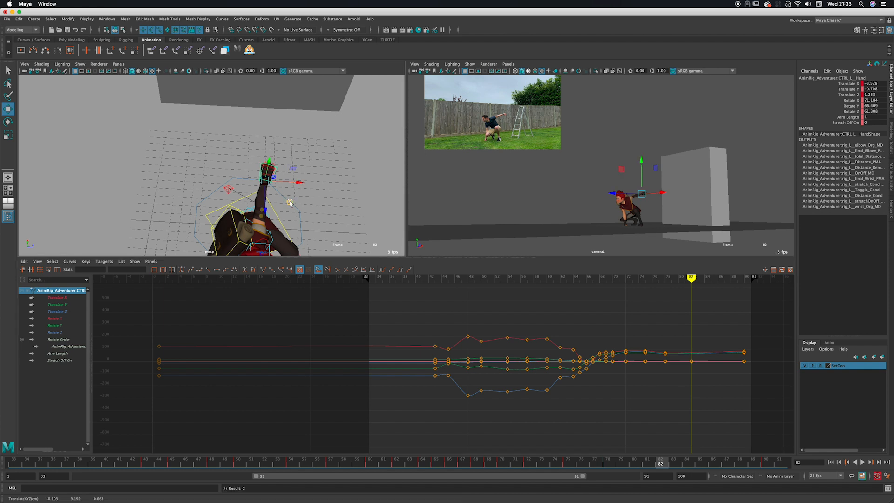
key(s)
Rotate the left hand at frame 91 to about X 69.4, Y 66.4 and Z 59.5 degrees
drag(576, 462, 774, 425)
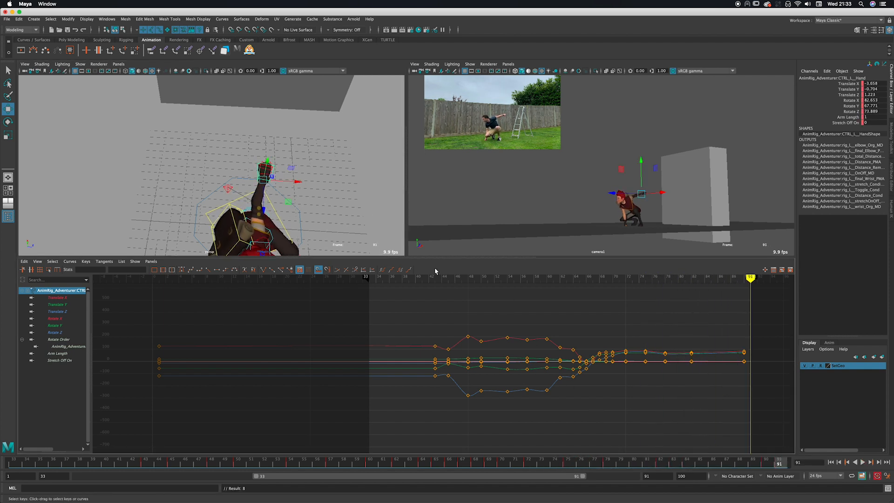
key(e)
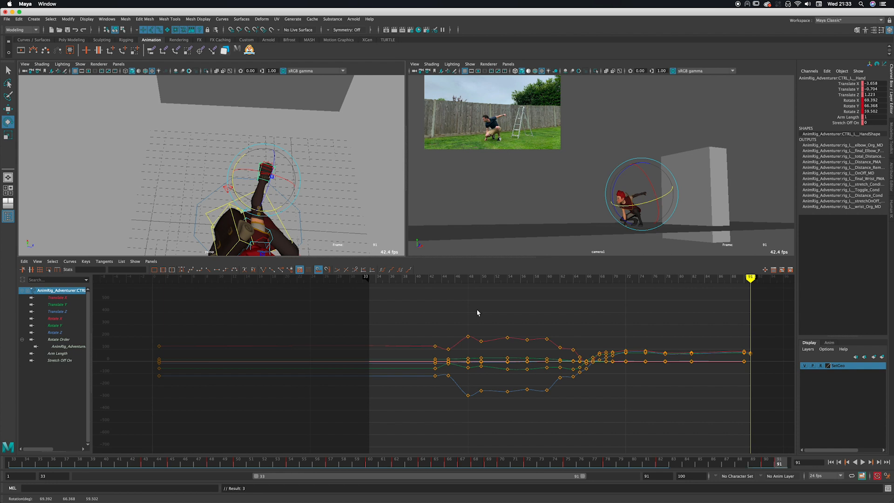
key(q)
Play back and scrub the jump through the camera, examining the left arm between frames 58 and 69 against the video reference
key(alt+v)
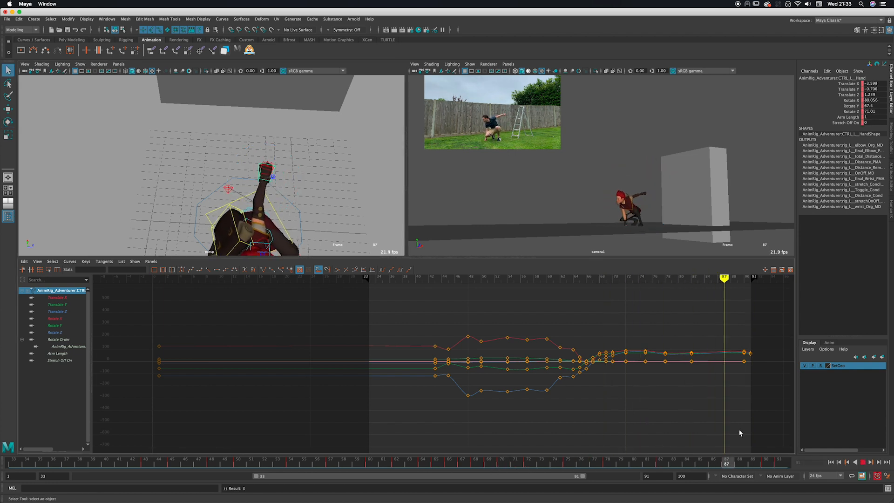
click(423, 461)
key(space)
click(344, 463)
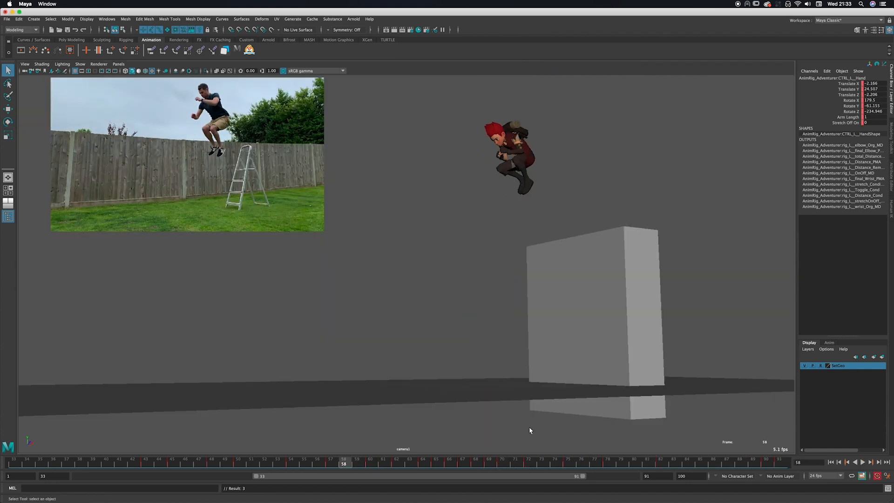
click(865, 462)
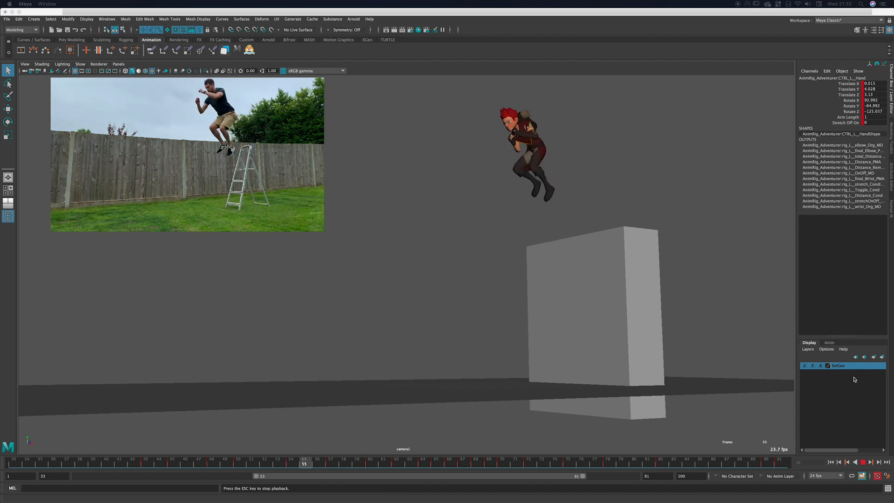
click(864, 463)
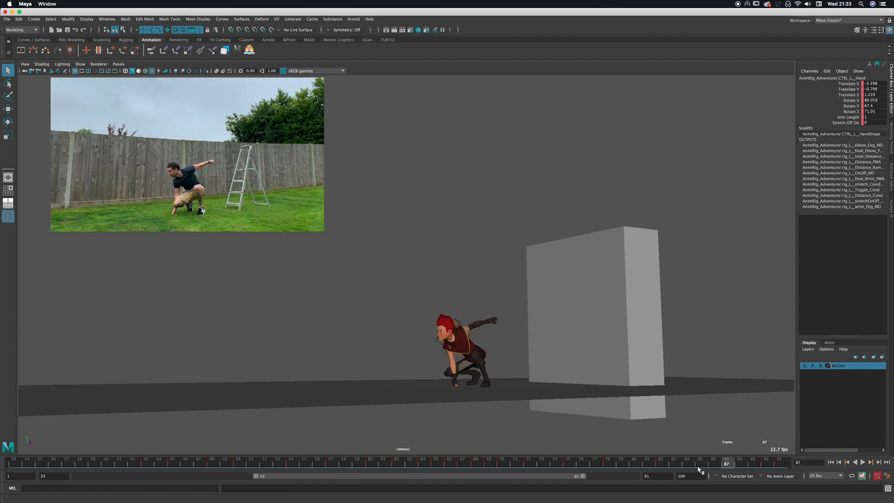
mouse_move(436, 469)
mouse_down()
mouse_move(426, 467)
mouse_move(479, 466)
mouse_move(428, 469)
mouse_move(450, 467)
mouse_up()
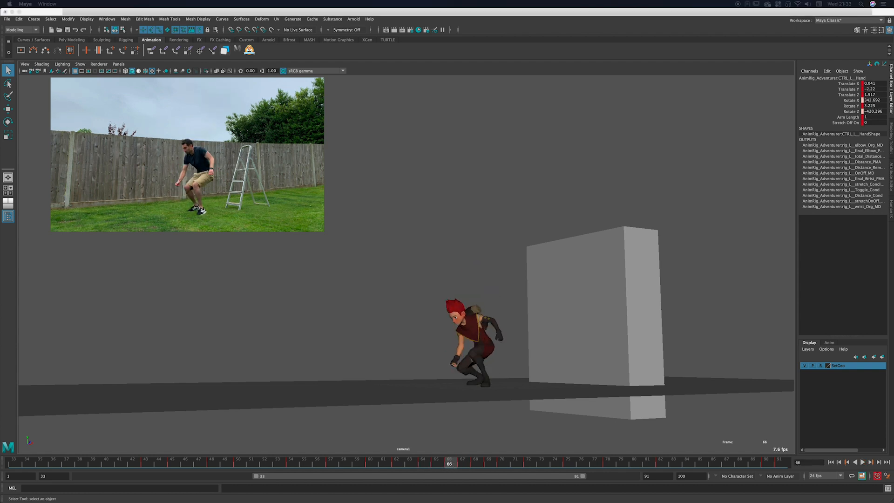
drag(382, 467, 489, 463)
drag(408, 465, 452, 464)
key(space)
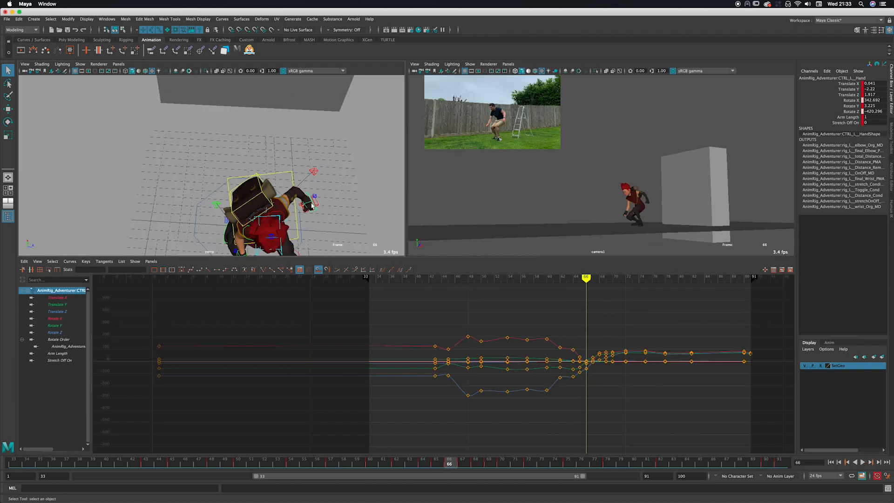
Move the left hand at frame 66 to about Translate X -0.09, Y -2.66 and Z 2.12
key(w)
key(space)
drag(405, 463, 452, 465)
drag(500, 306, 501, 308)
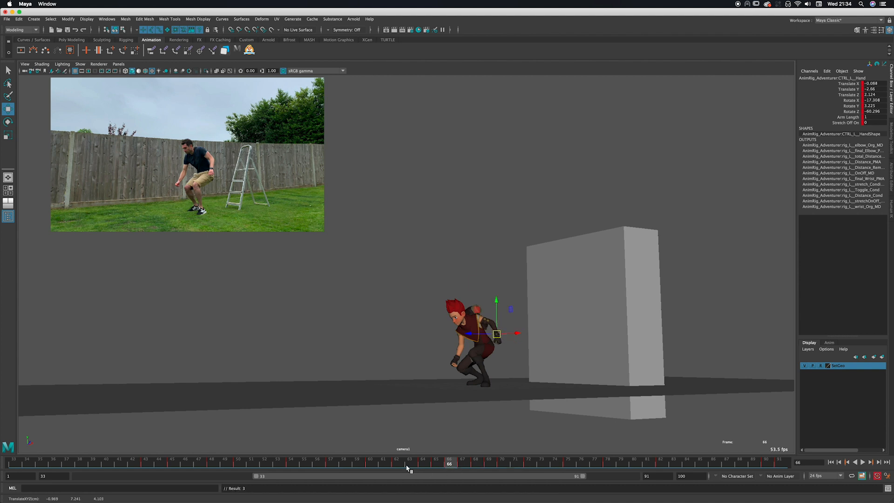
Move the left hand at frame 67 to about Translate X -0.67, Y -2.9, Z 1.57 and rotate it to about Y 32, Z -24 degrees
drag(407, 466, 462, 460)
drag(499, 334, 522, 355)
key(e)
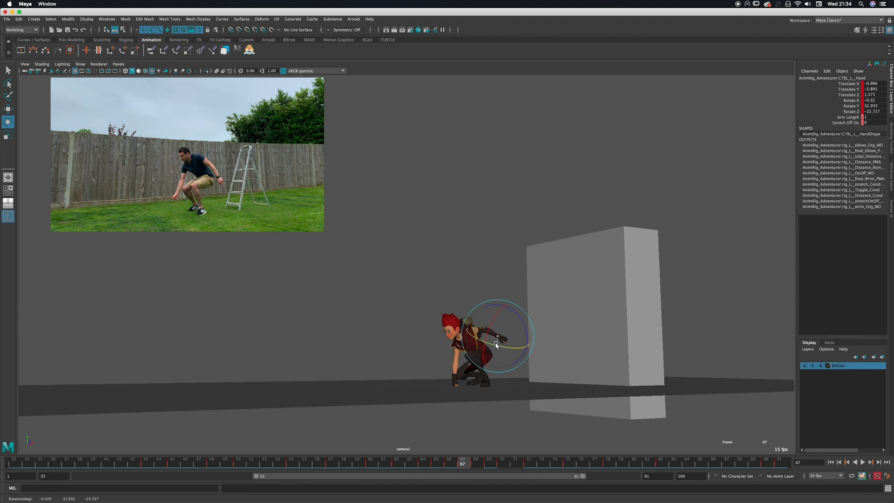
Lower the left hand at frame 68 to about Translate Y -2.93 and adjust its rotation to follow the landing arc
drag(410, 466, 477, 458)
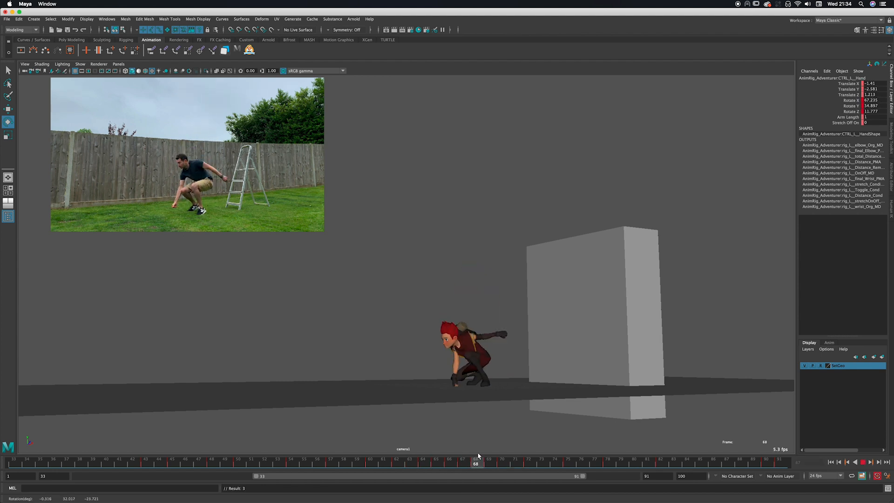
key(w)
drag(516, 320, 517, 347)
key(e)
key(alt+v)
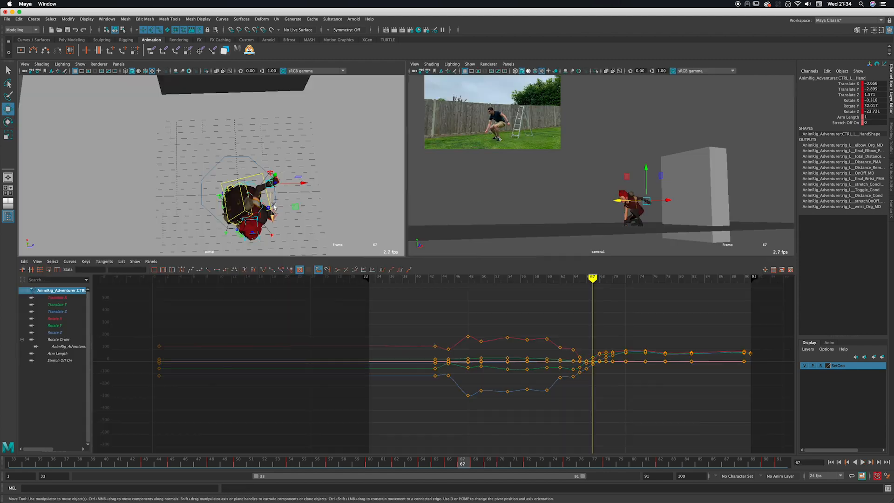
Refine the left hand's arc, setting Translate Z to about 1.3 at frame 67, 0.96 at frame 68 and 0.97 at frame 69
drag(272, 207, 271, 206)
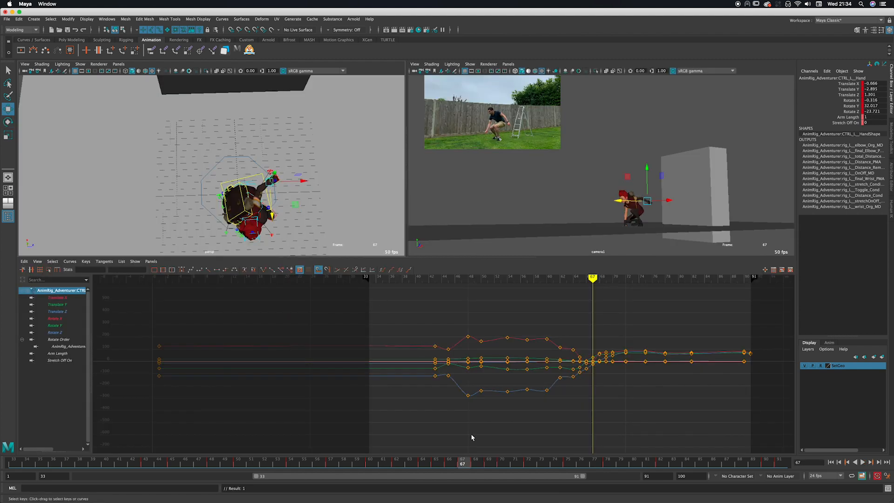
drag(425, 463, 476, 463)
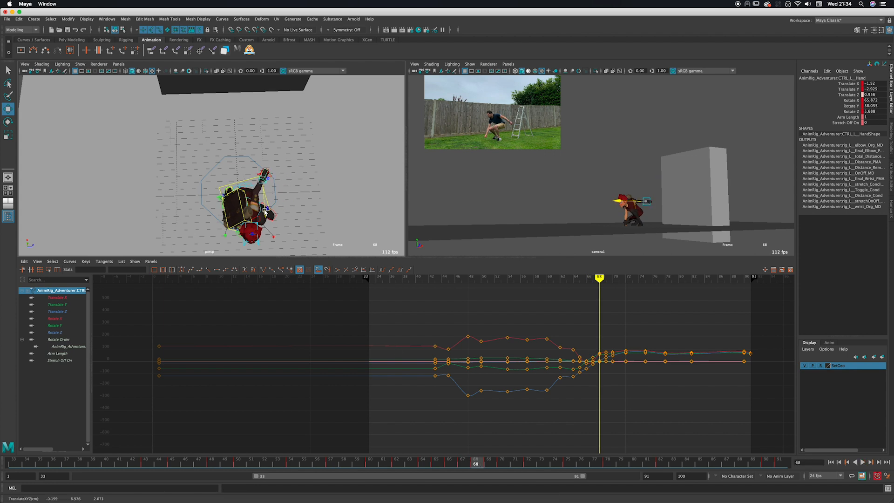
drag(463, 463, 495, 452)
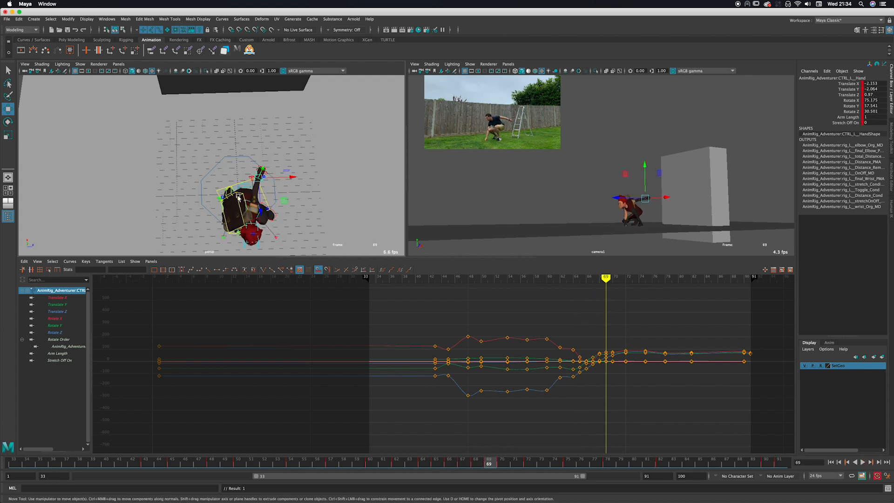
Play back the landing in the full camera view and compare the left arm's motion with the video reference
key(q)
key(alt+v)
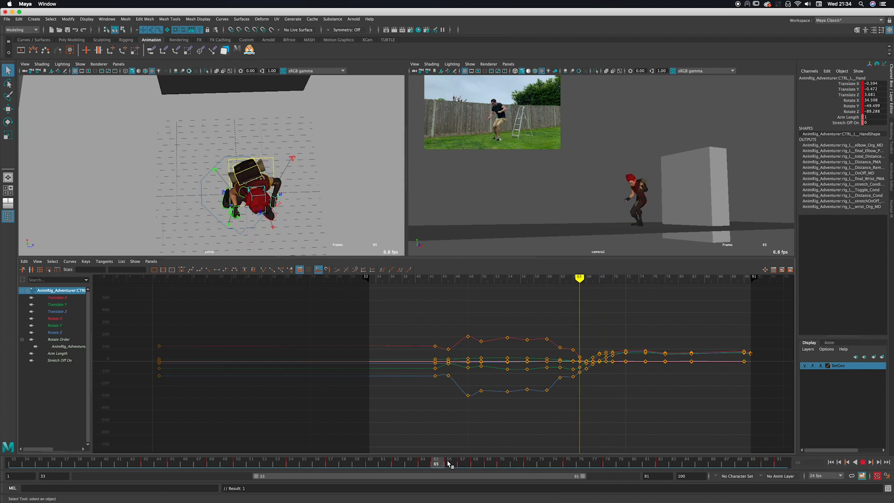
drag(491, 454, 411, 443)
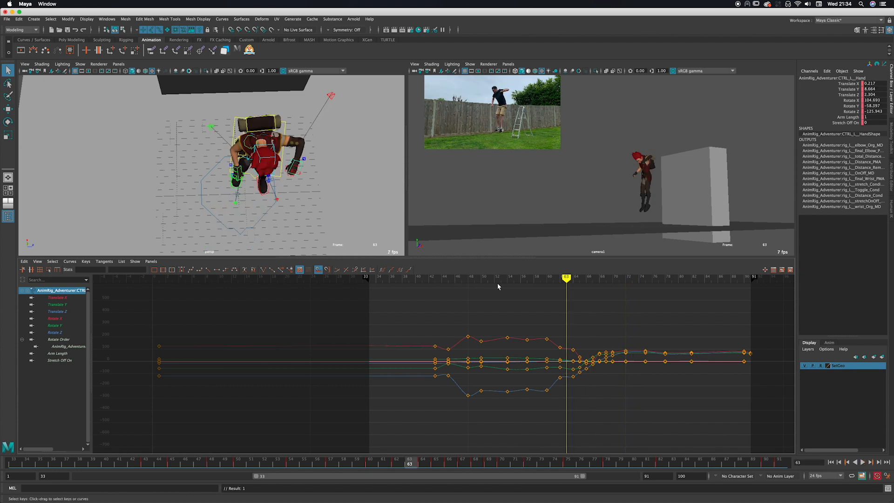
key(space)
click(863, 462)
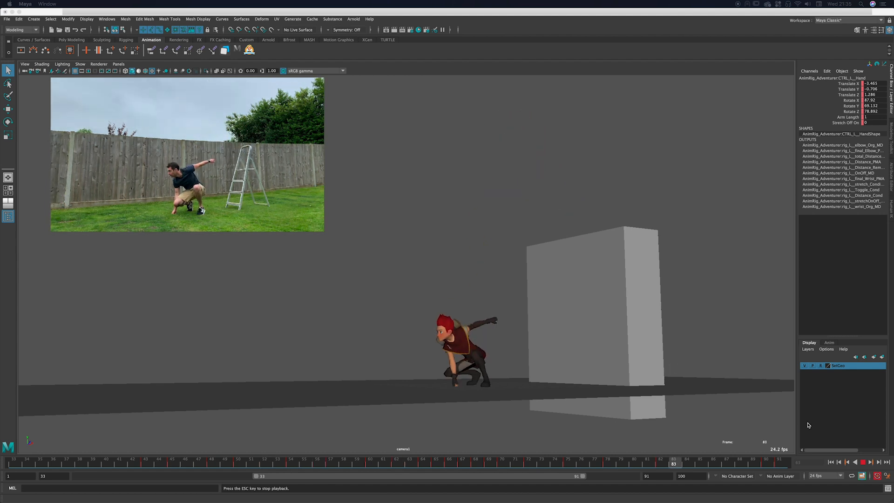
click(864, 462)
Lower the left hand at frame 75 to about Translate Y -0.98 and rotate it to about X 92, Y 72, Z 83 degrees
drag(441, 464, 532, 451)
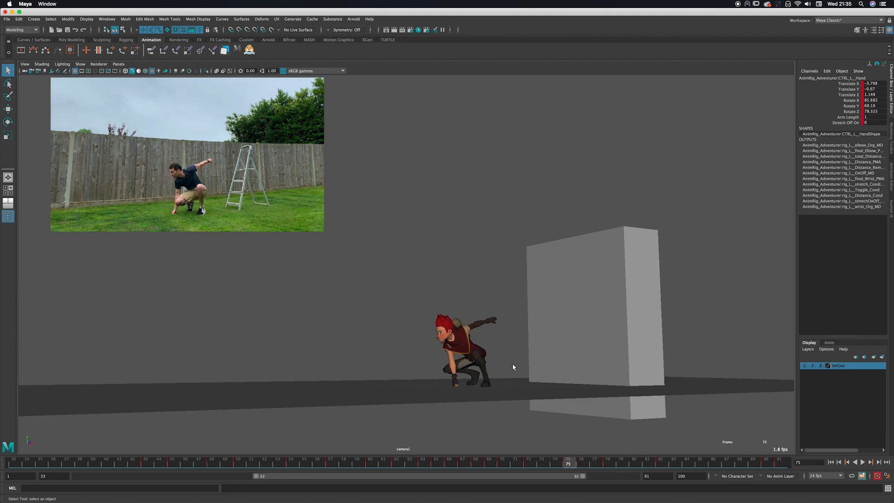
key(w)
drag(488, 301, 489, 300)
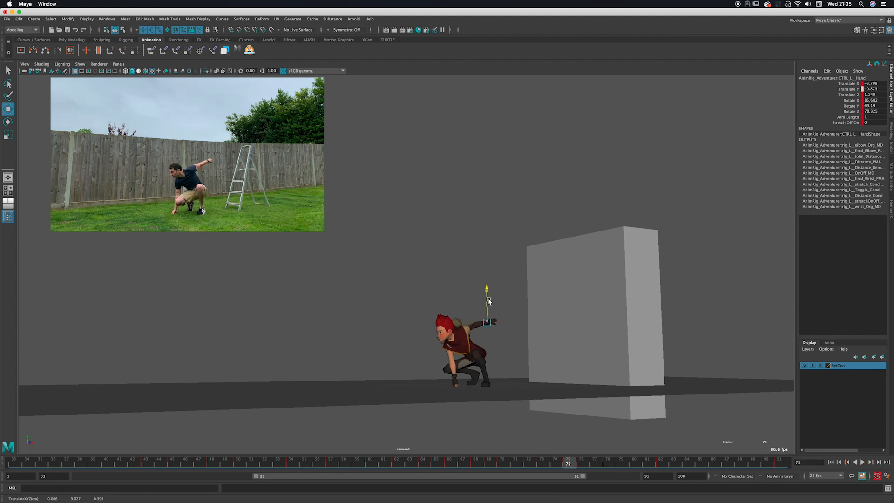
key(e)
drag(507, 303, 508, 304)
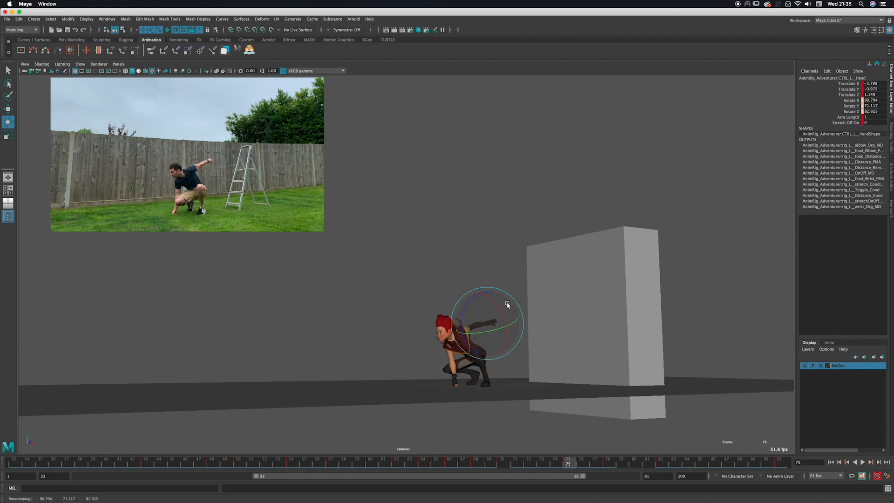
Review the left hand's settle in playback and nudge its height slightly in the crouch around frames 72 to 75
drag(487, 465, 556, 455)
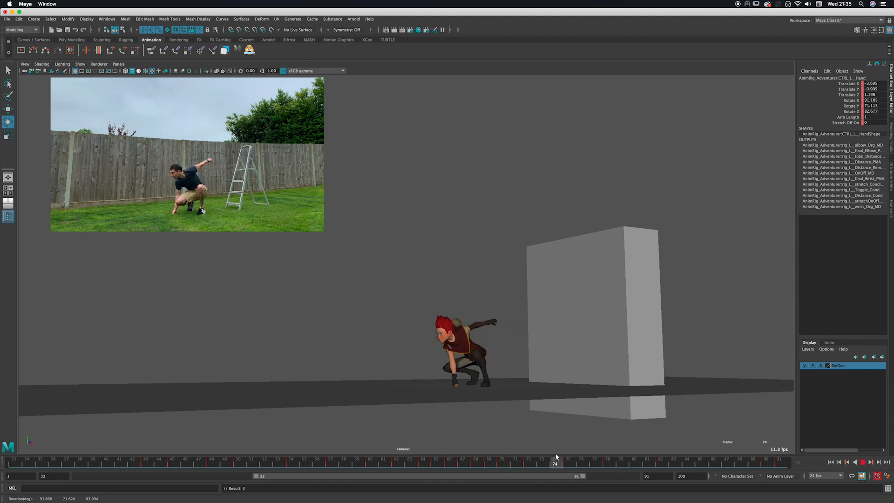
click(862, 462)
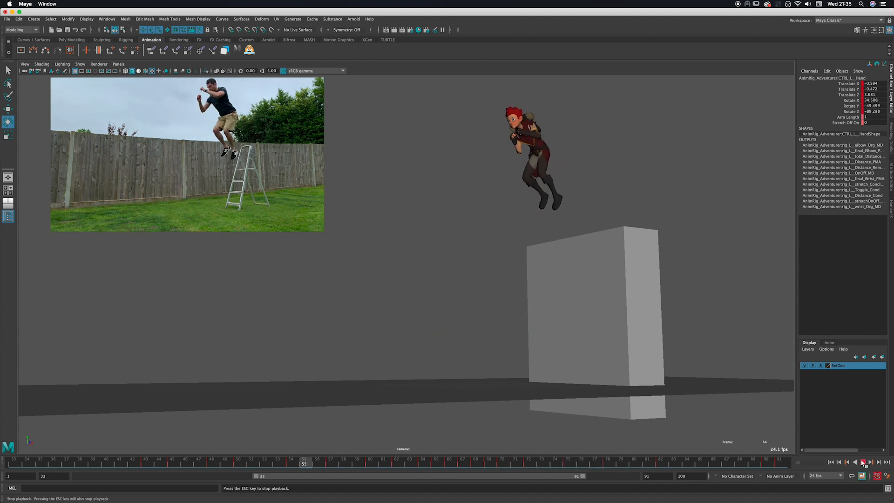
click(863, 462)
click(490, 464)
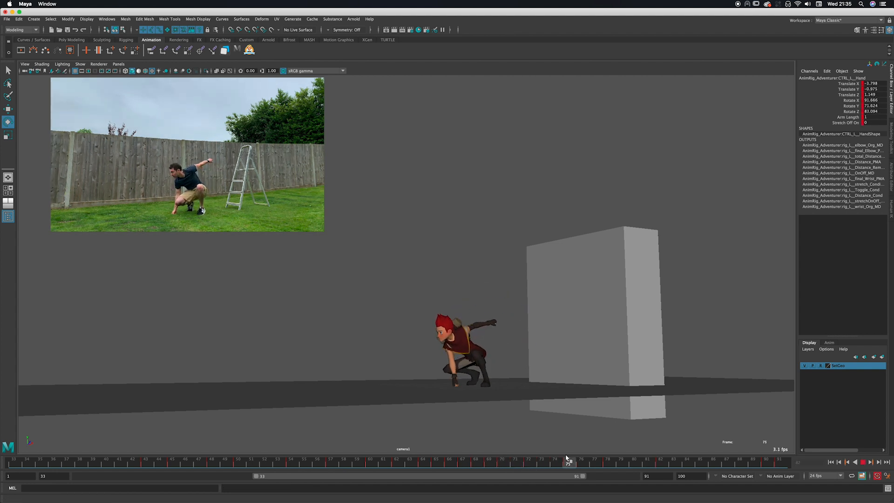
key(w)
drag(488, 295, 490, 294)
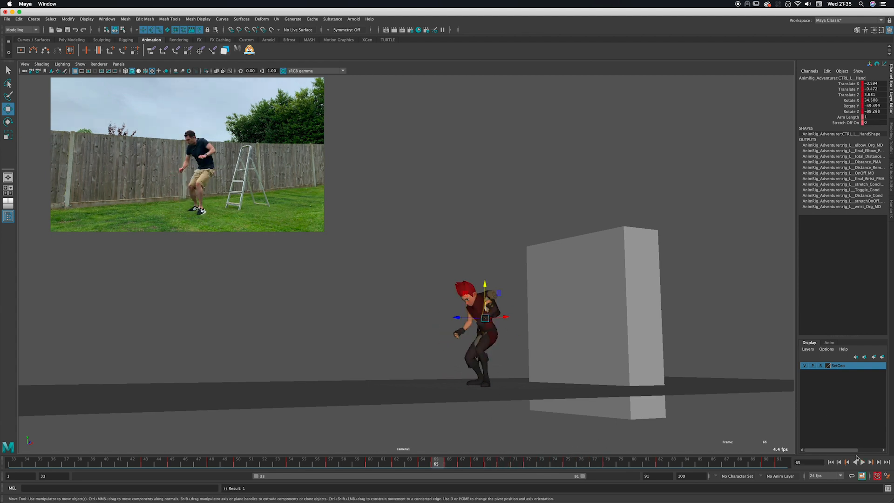
Lower the left hand's last three Translate Y keys, from frame 78 onward, to about -1.1 to smooth the settle
click(863, 462)
drag(492, 463, 573, 460)
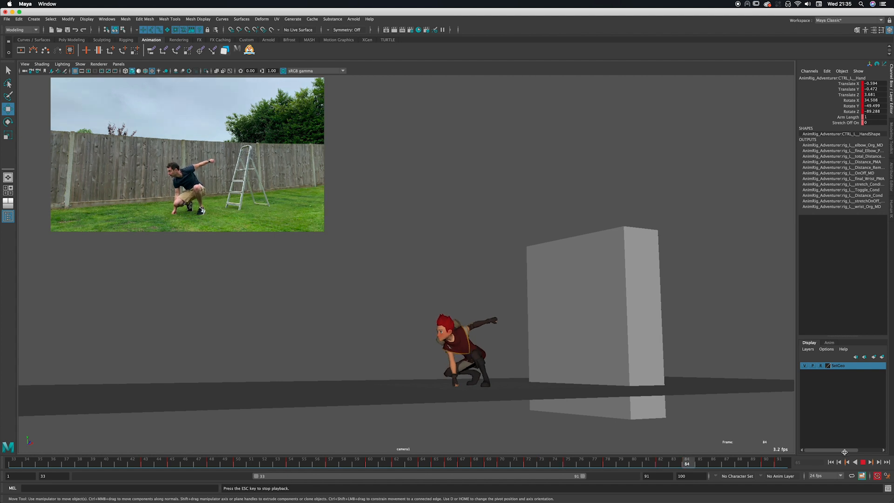
click(864, 463)
drag(516, 461, 616, 459)
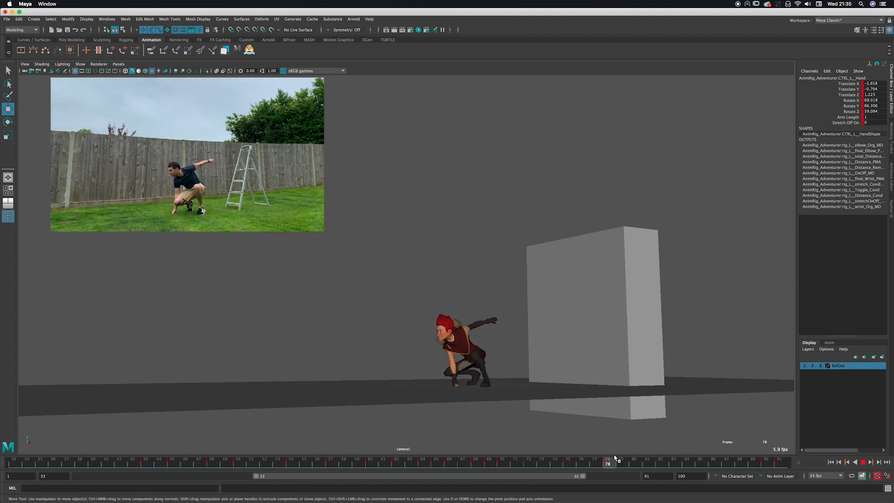
key(space)
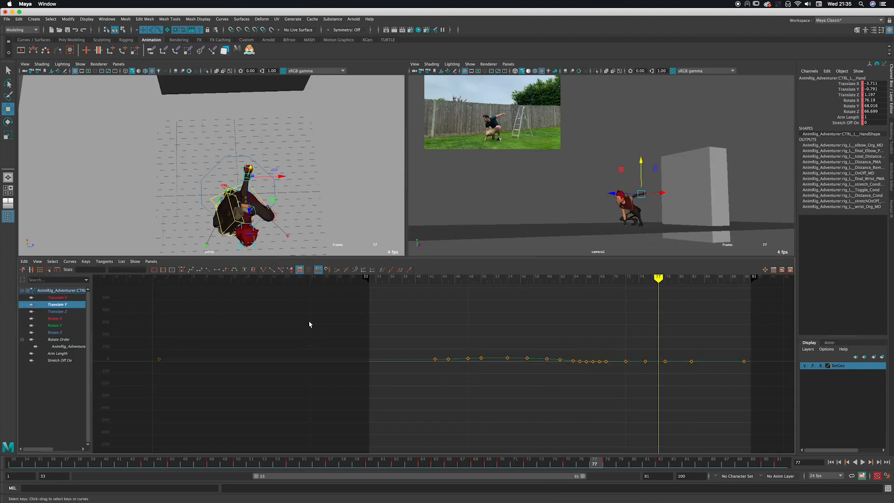
key(f)
alt+middle_drag(635, 354, 505, 316)
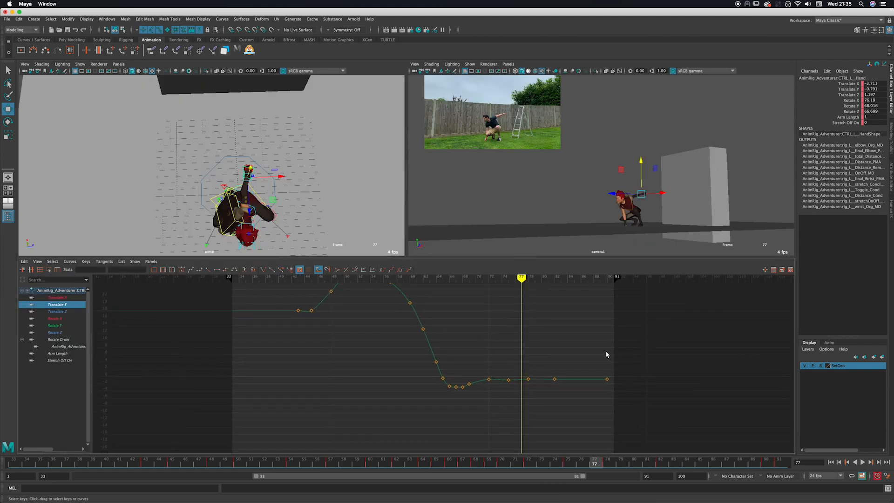
alt+shift+right_drag(607, 356, 600, 330)
alt+middle_drag(600, 331, 538, 303)
drag(717, 337, 526, 402)
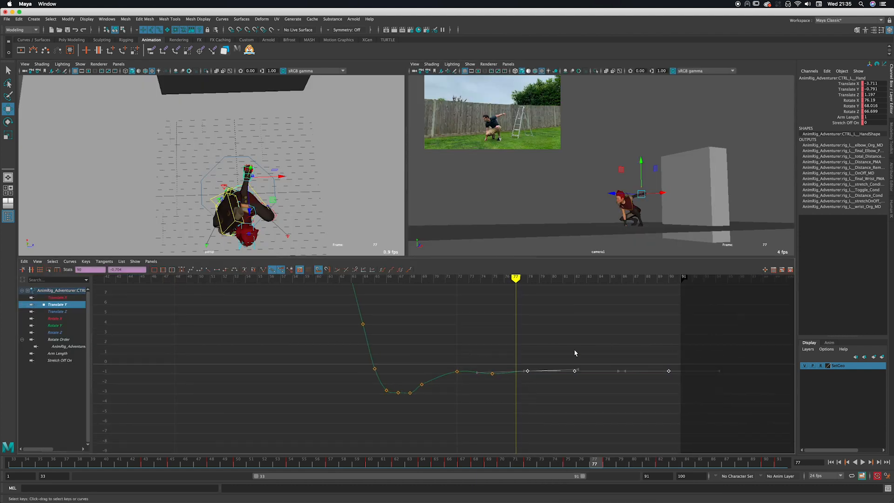
shift+middle_drag(579, 353, 577, 359)
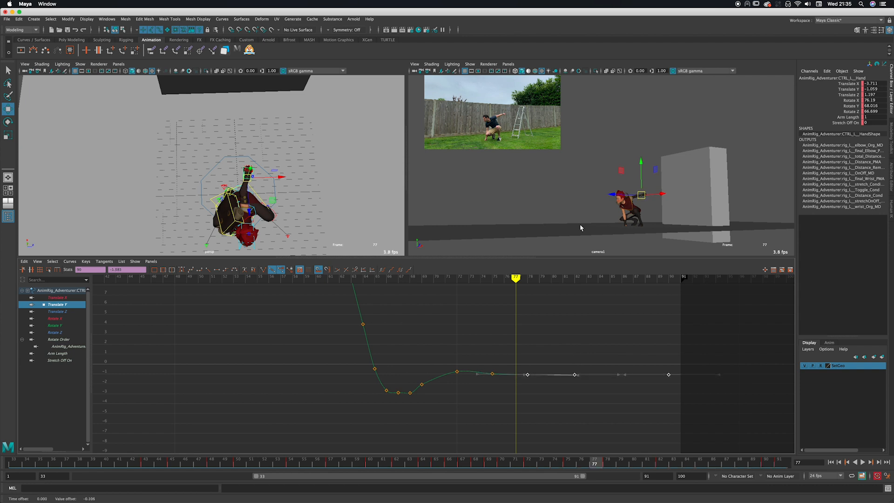
Play back the whole jump in the full camera view and scrub through the left hand's settle up to frame 75
key(space)
key(q)
drag(422, 462, 410, 463)
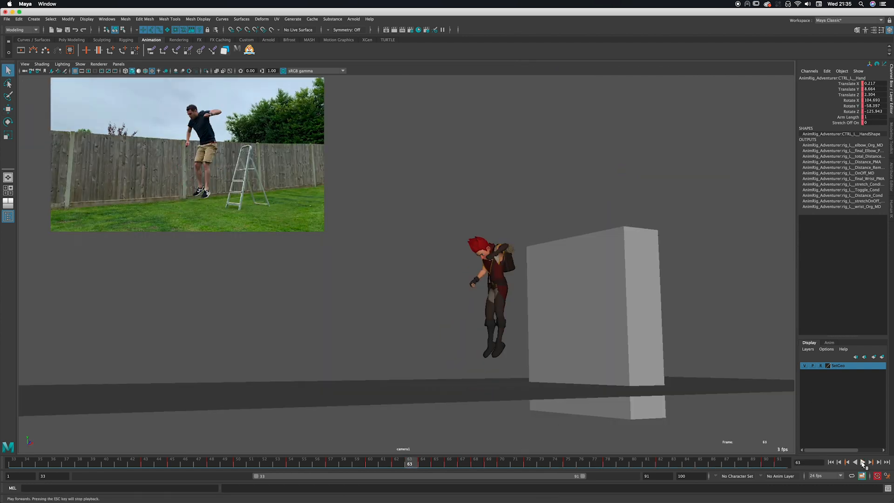
click(863, 463)
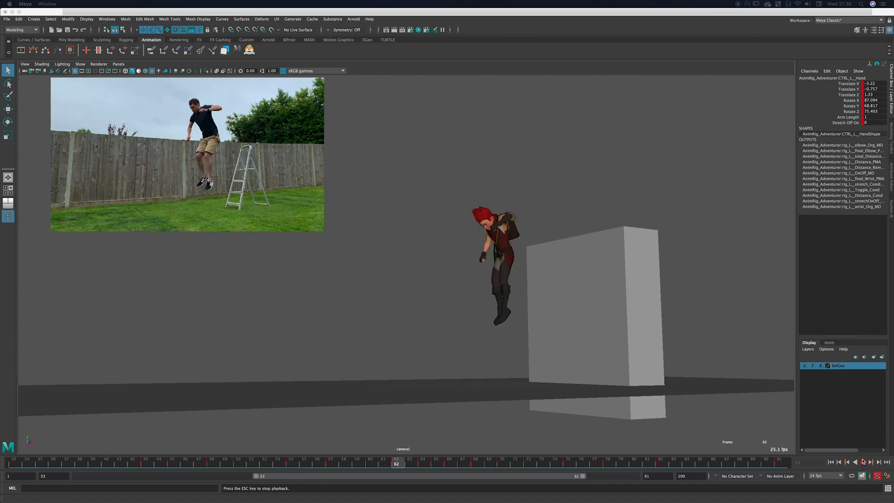
click(859, 463)
drag(506, 464, 573, 461)
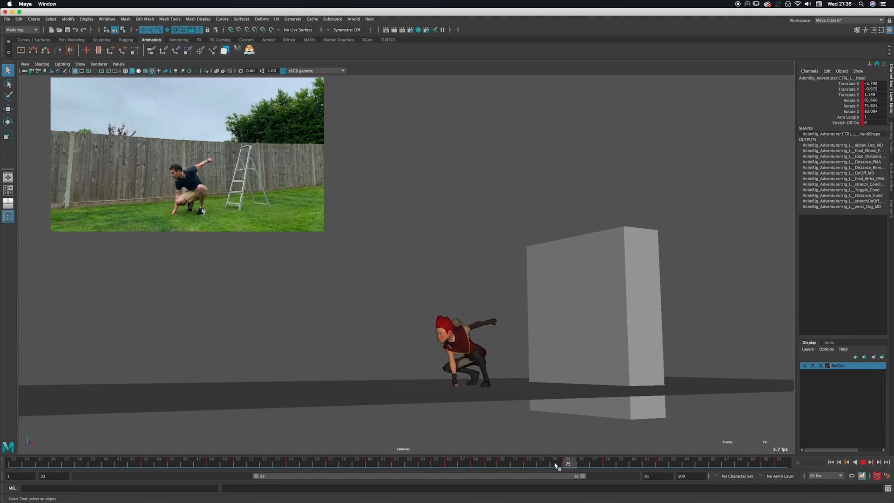
Reshape the left hand's Translate Y curve through the landing, raising frame 75 to about -0.89 and adjusting the key at frame 66
key(space)
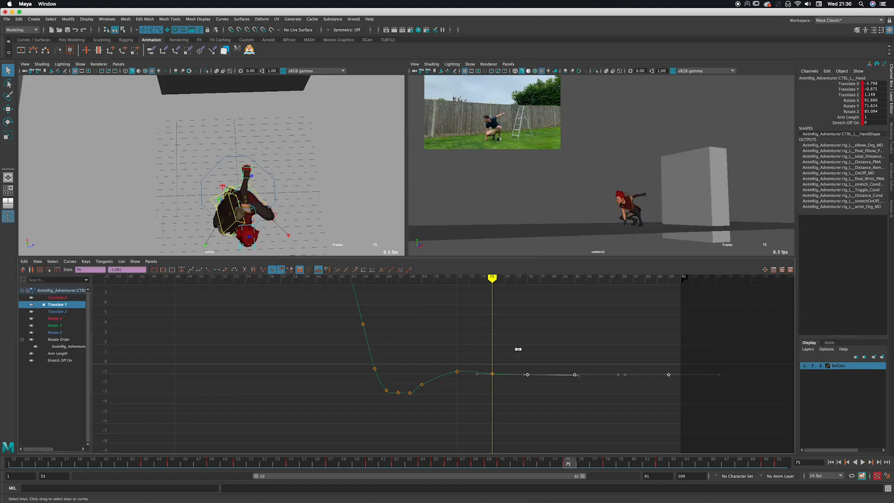
alt+middle_drag(517, 350, 549, 317)
alt+right_drag(548, 317, 528, 392)
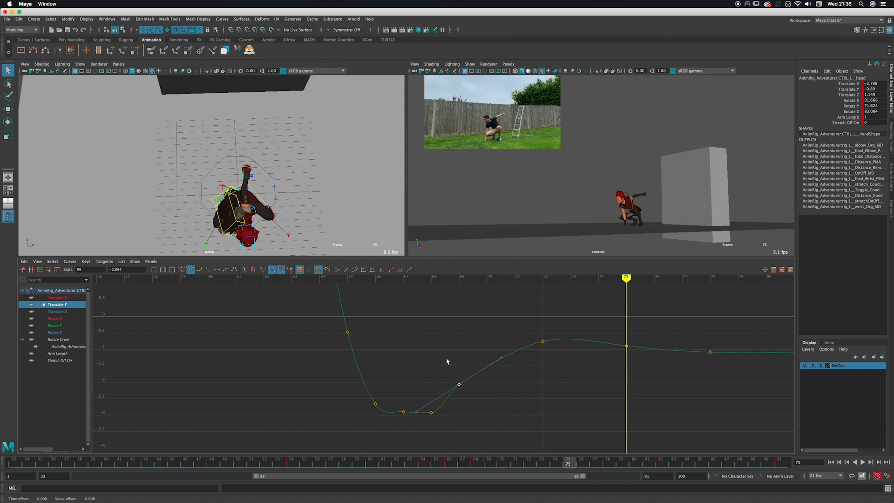
alt+middle_drag(556, 326, 551, 348)
alt+middle_drag(495, 366, 470, 371)
drag(343, 391, 325, 417)
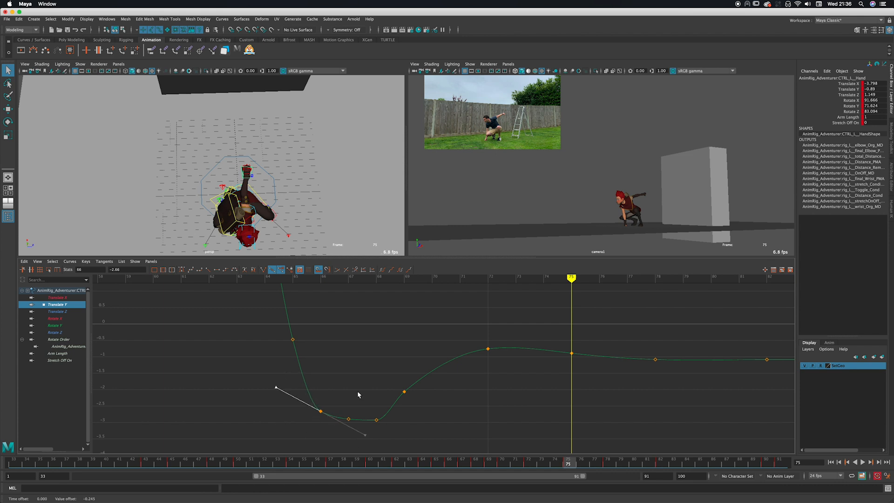
alt+middle_drag(579, 358, 492, 371)
alt+shift+right_drag(492, 371, 436, 368)
Scrub back to frame 64, play the jump in the full camera view against the reference video, and clear the selection
drag(465, 467, 429, 464)
key(space)
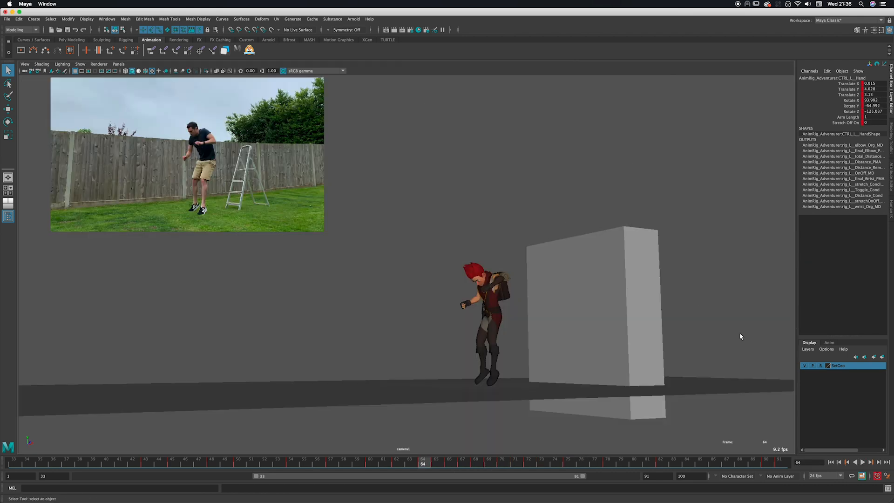
click(863, 462)
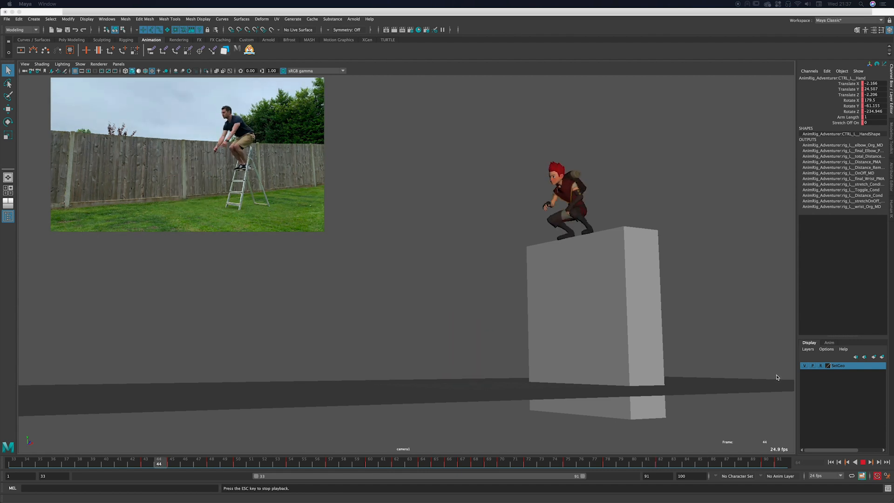
click(516, 279)
Play back the jump in the full perspective view and inspect the motion from the front, side and overhead
key(space)
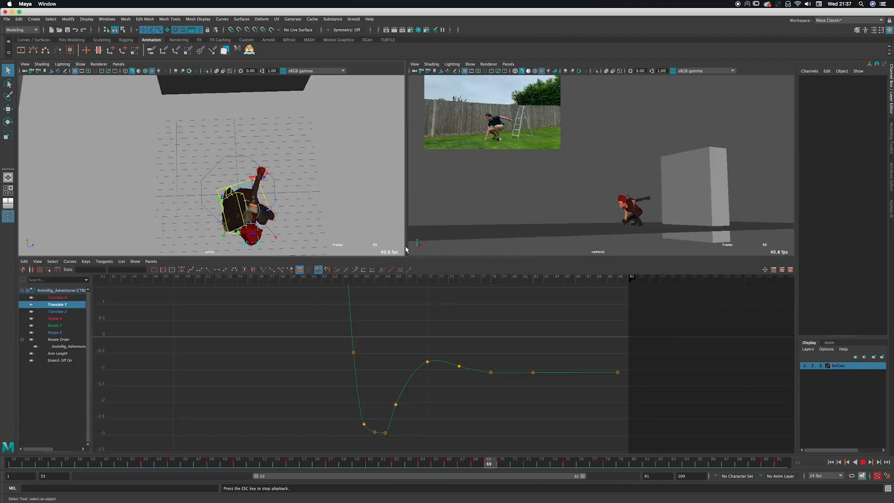
key(space)
alt+drag(433, 256, 433, 228)
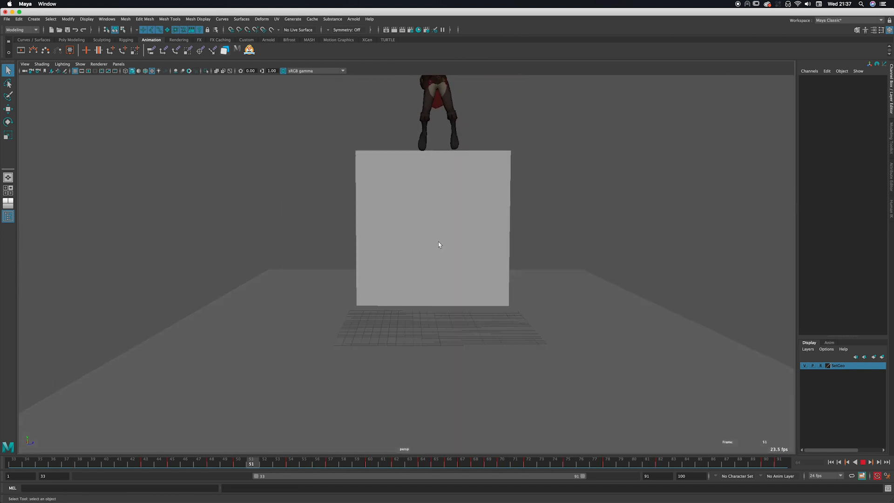
mouse_move(467, 258)
alt+mouse_down()
mouse_move(451, 260)
mouse_move(467, 271)
alt+mouse_up()
alt+middle_drag(474, 272, 481, 284)
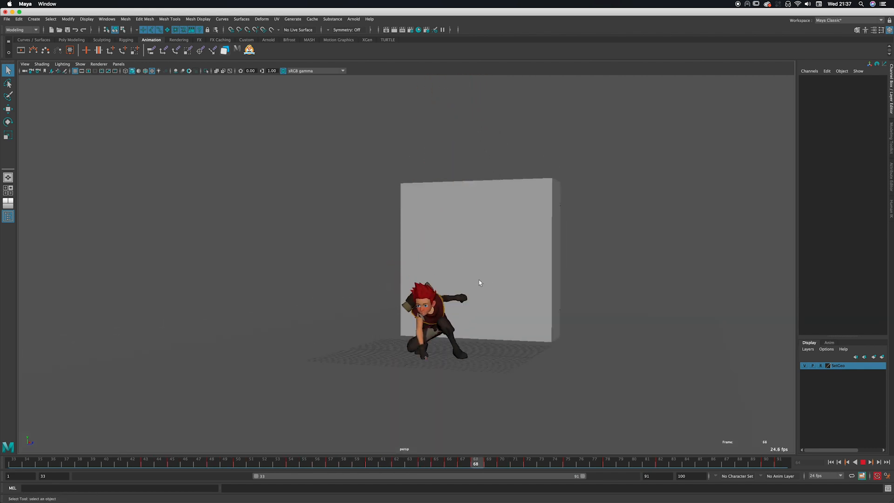
alt+drag(483, 287, 463, 281)
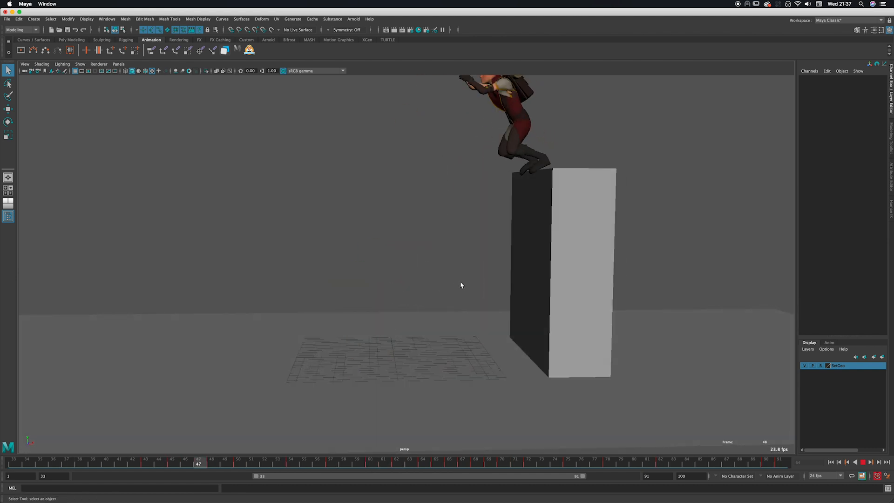
mouse_move(460, 283)
alt+mouse_down()
mouse_move(434, 286)
mouse_move(455, 296)
mouse_move(450, 308)
mouse_move(475, 291)
alt+mouse_up()
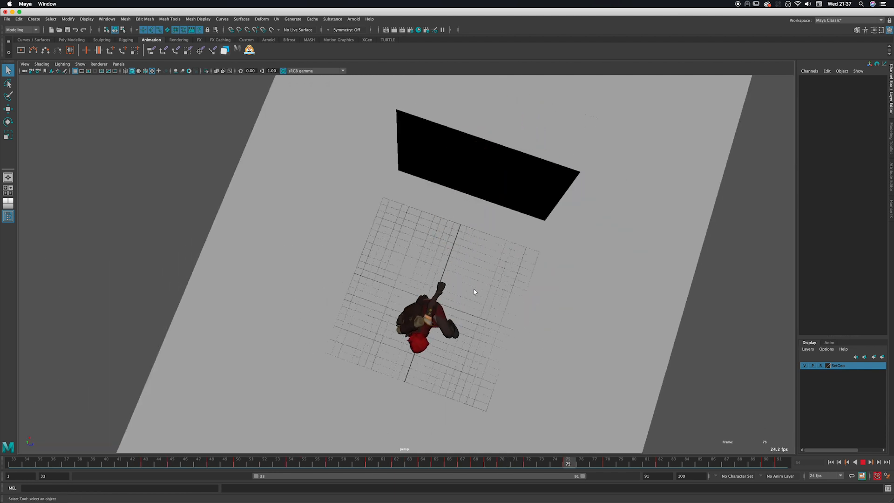
alt+drag(413, 321, 442, 304)
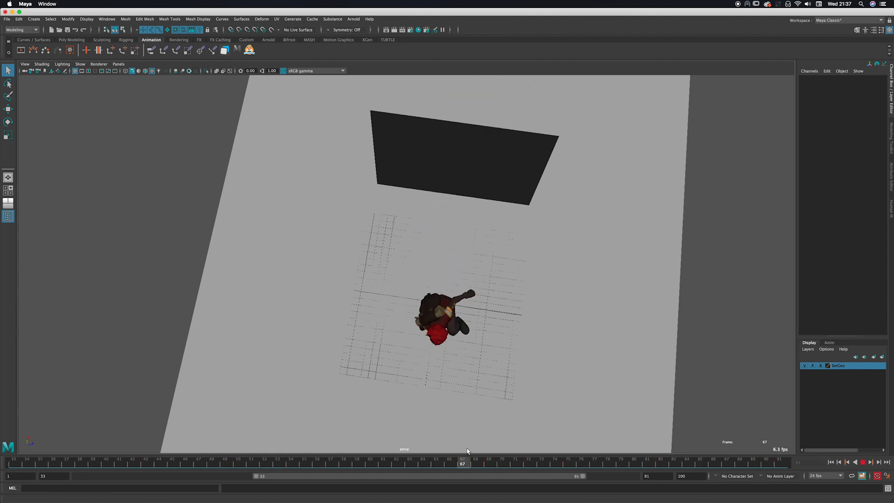
Set the left hand's Translate Z to about 1.18 at frame 70 and about 1.37 at frame 72 to refine its overhead arc
scroll(476, 365, up, 1)
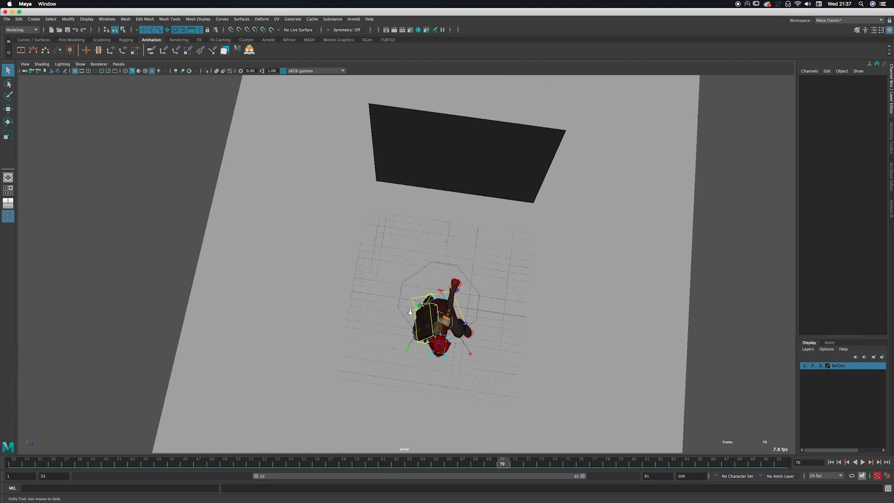
scroll(410, 311, up, 3)
click(476, 292)
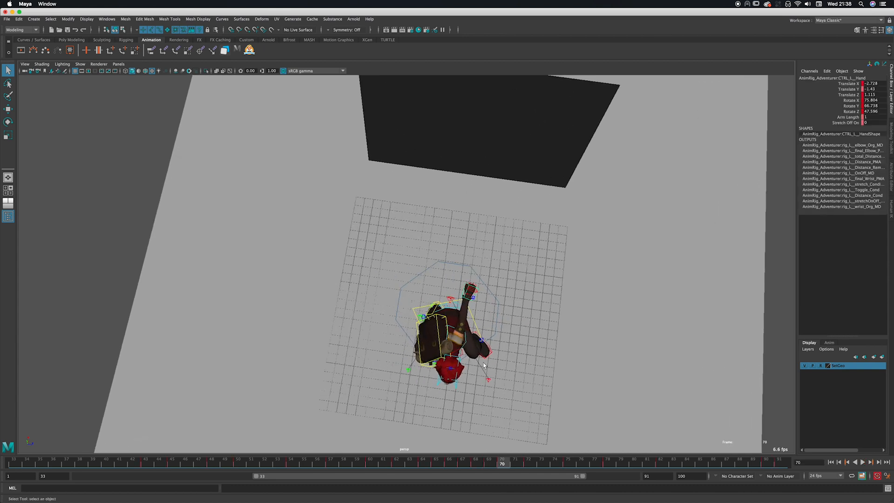
key(alt+v)
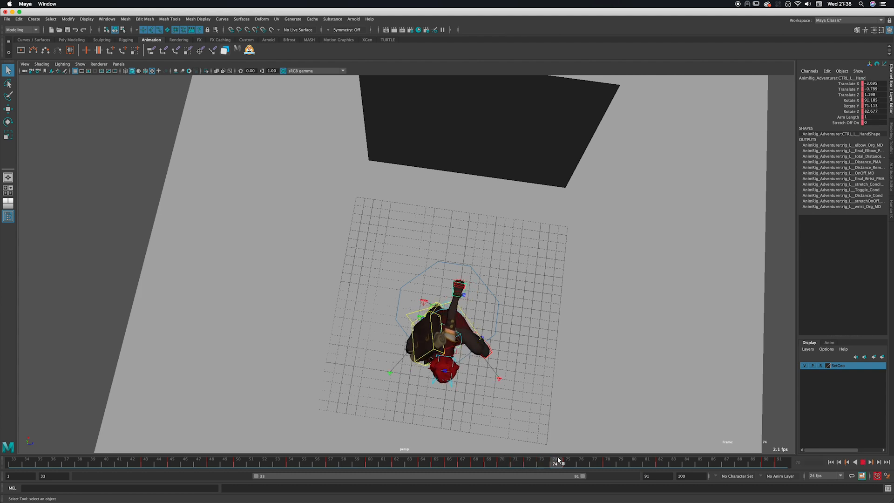
drag(540, 461, 508, 460)
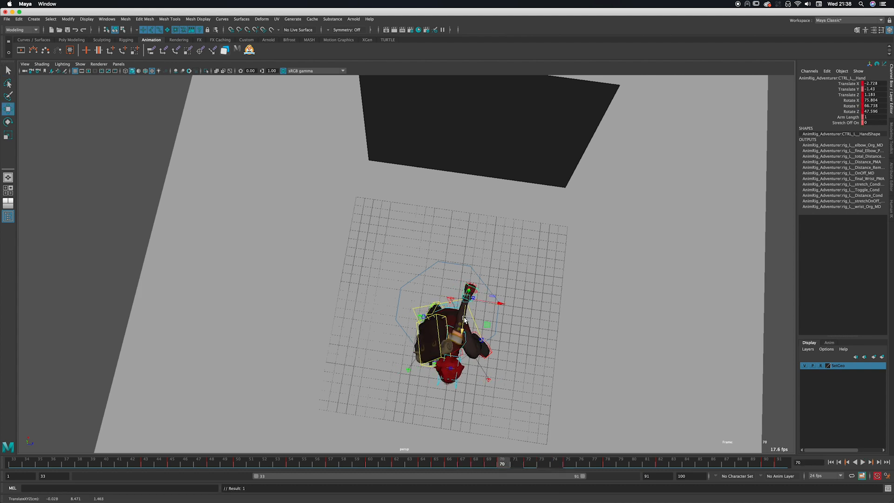
drag(469, 460, 528, 461)
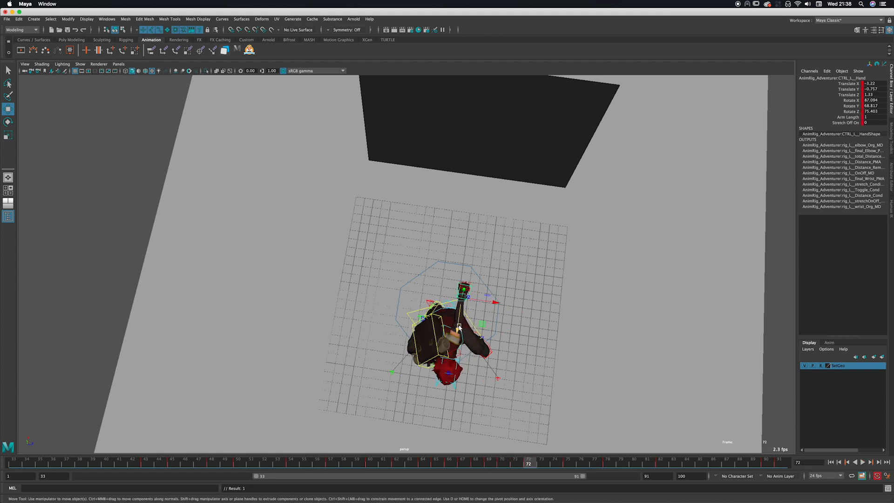
Try shifting the left hand to about Translate Z 1.37 at frame 71 and undo the nudge
drag(464, 462, 516, 462)
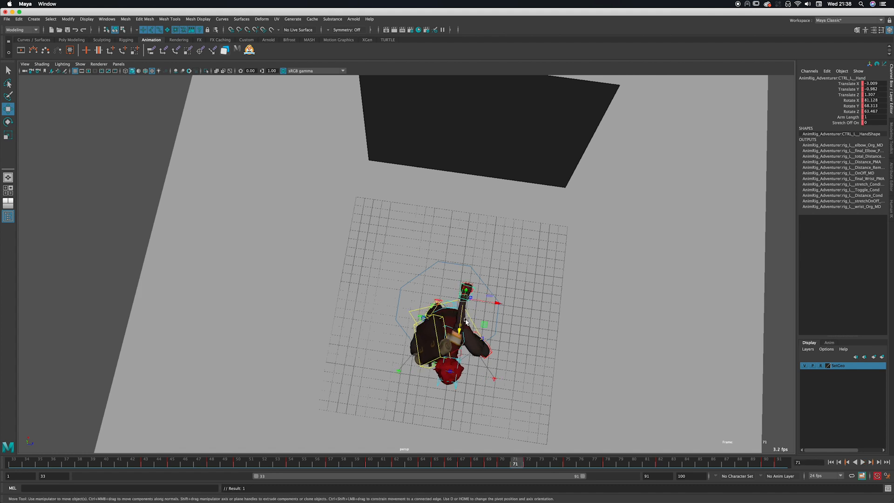
click(464, 327)
key(ctrl+z)
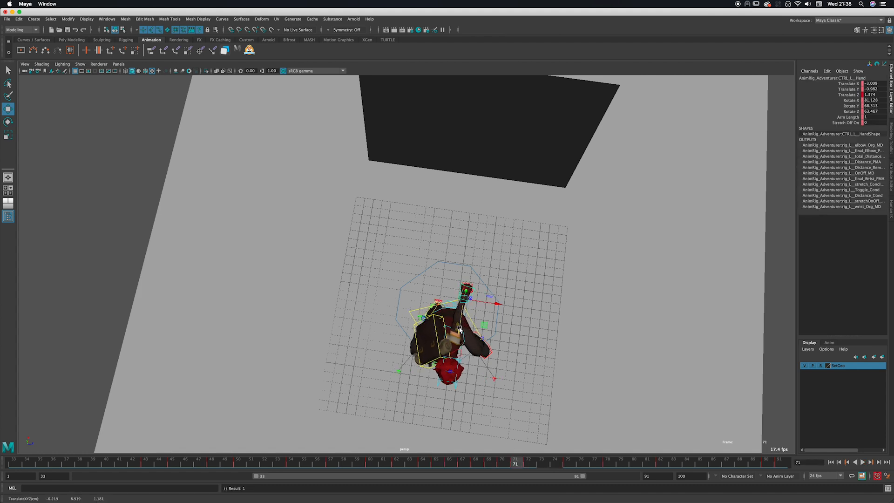
Play back and scrub the left hand's arc from overhead, checking the landing and settle between frames 61 and 84
key(alt+v)
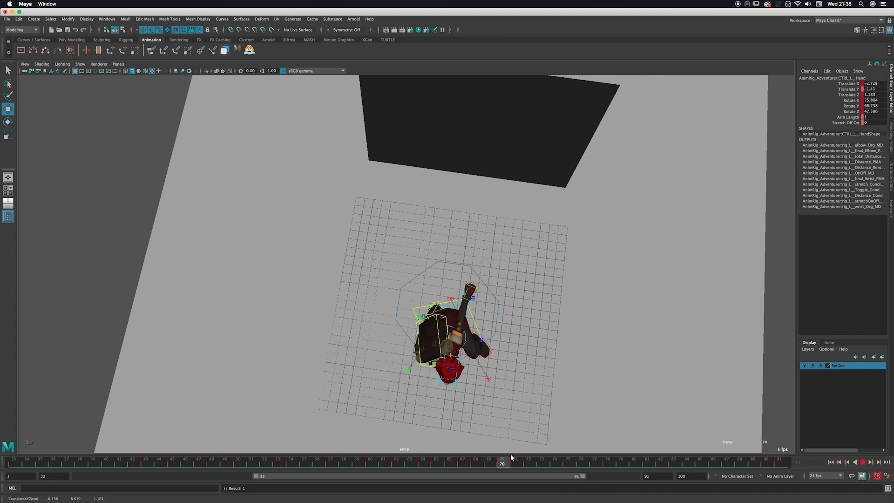
drag(384, 463, 397, 463)
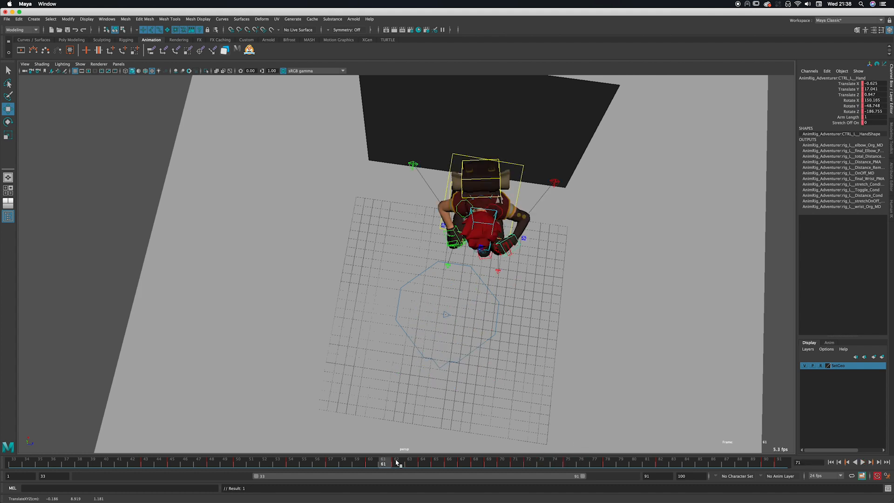
click(862, 463)
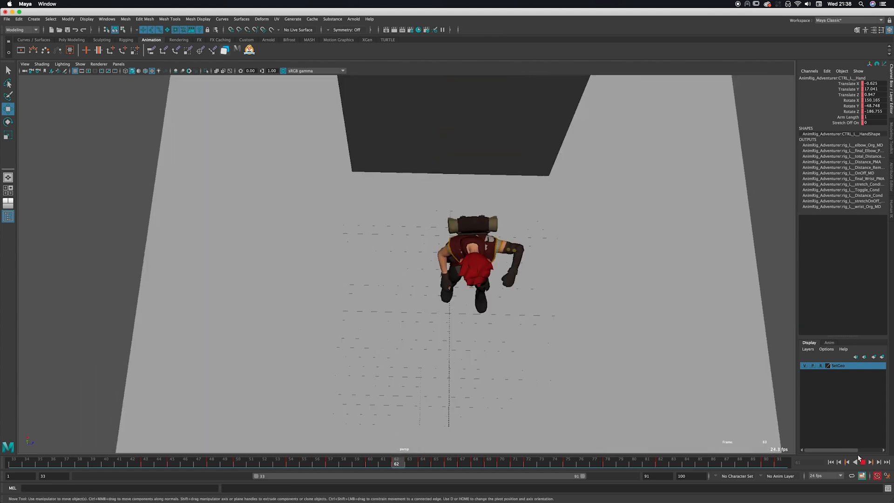
key(Escape)
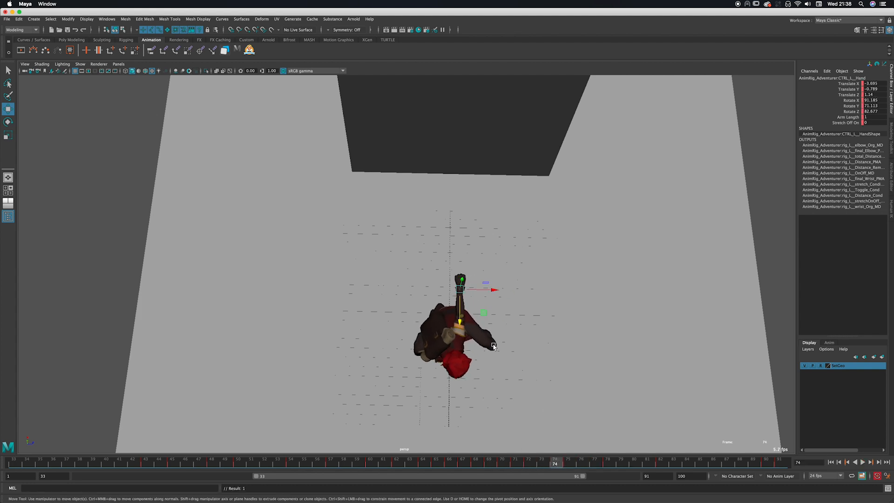
drag(531, 459, 525, 465)
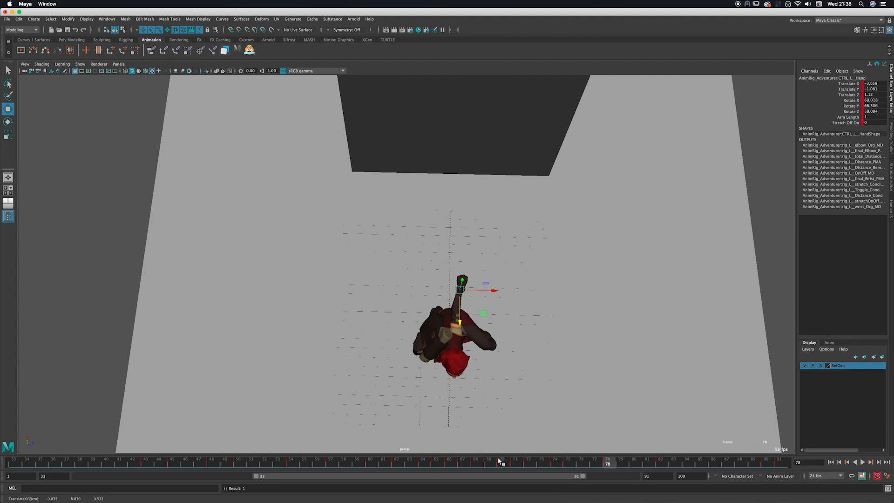
drag(501, 461, 575, 464)
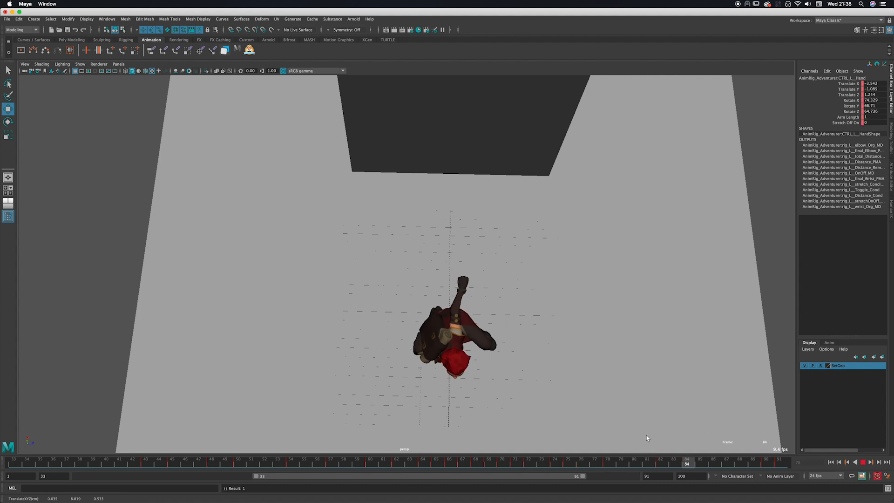
drag(647, 438, 532, 433)
Play the jump while circling the character in the perspective view, and compare it with the reference in the full camera view
alt+drag(536, 426, 489, 359)
alt+right_drag(489, 360, 502, 385)
key(q)
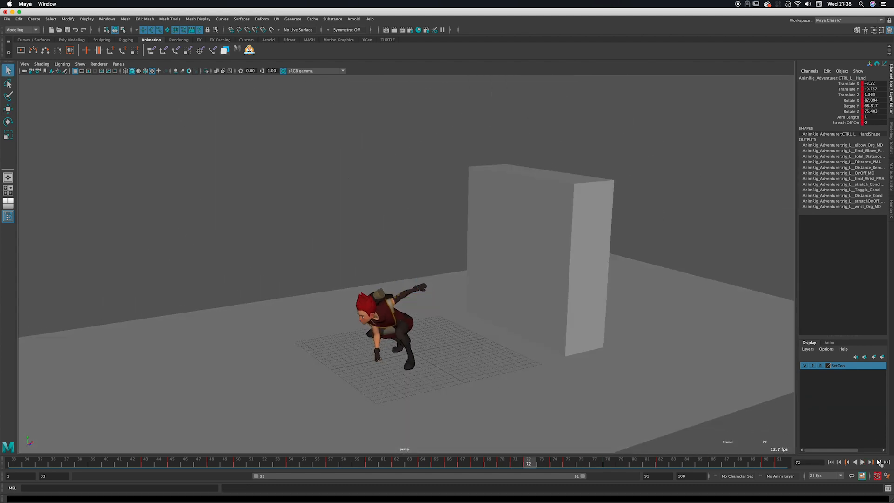
click(863, 462)
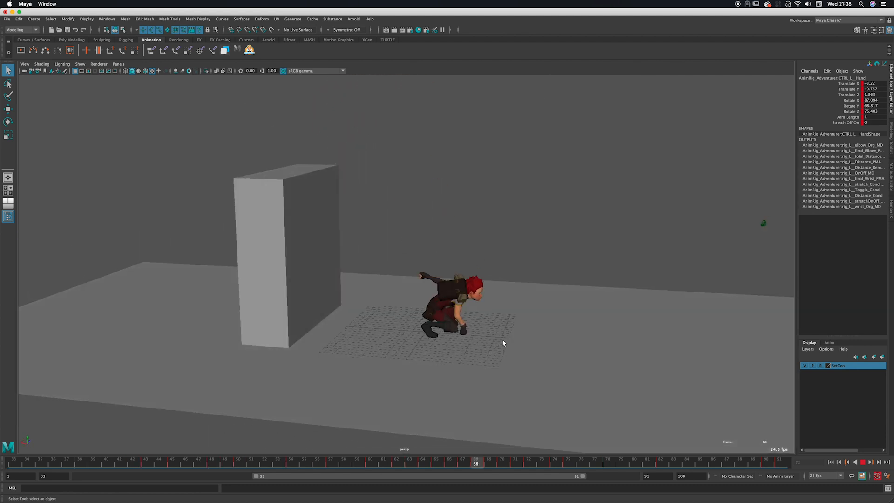
key(space)
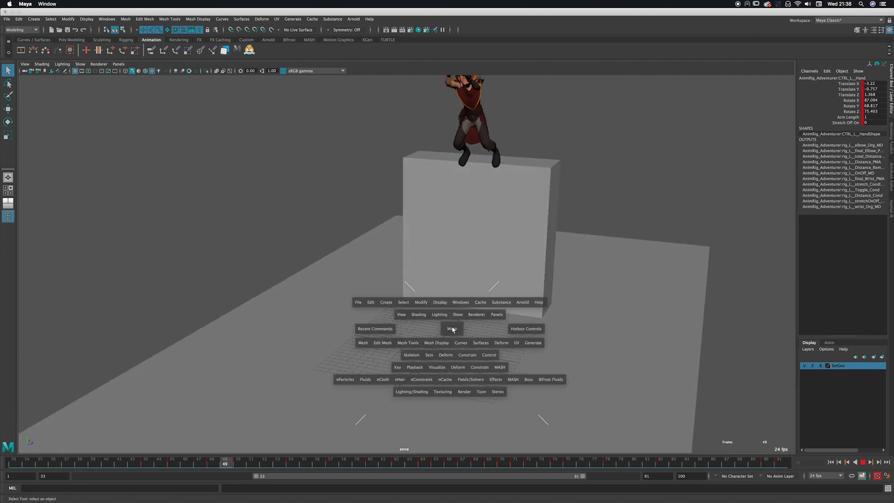
key(space)
key(space)
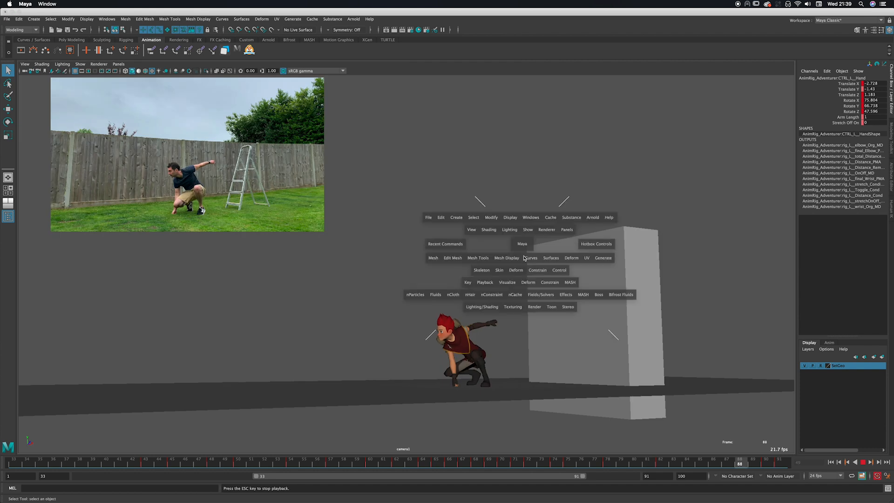
key(space)
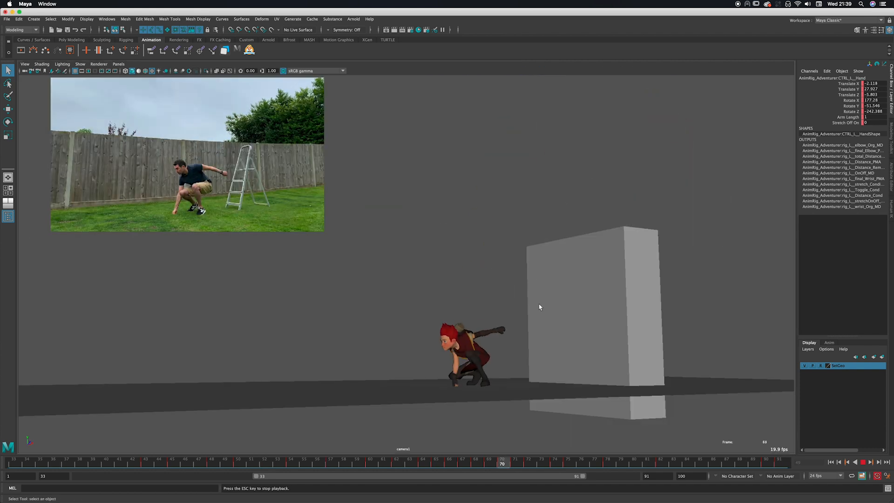